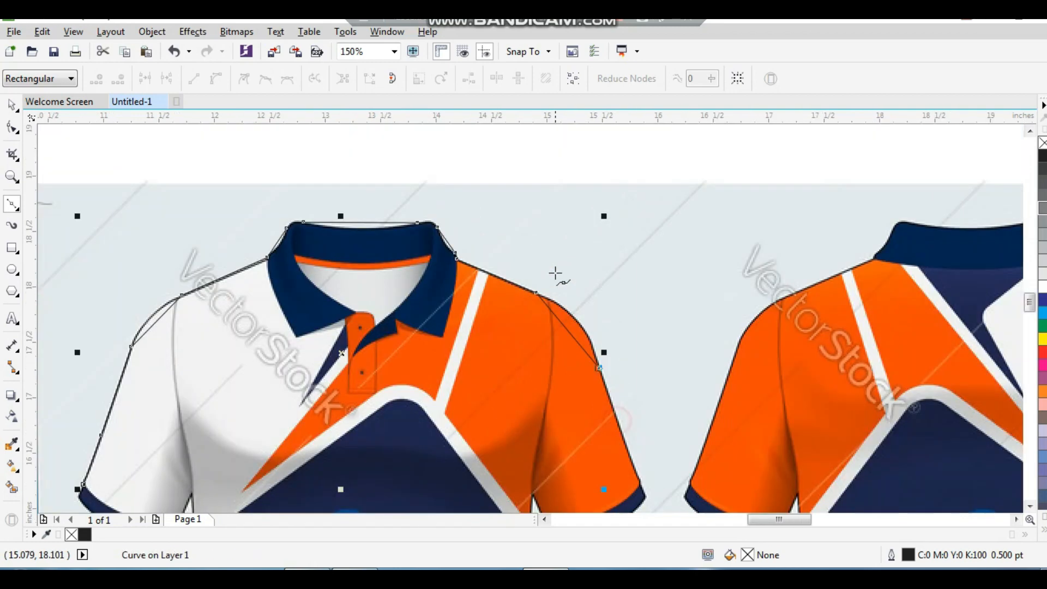
# Step: Continue tracing the front shirt's outline around the cuff of the orange sleeve and back up to its armpit
pyautogui.scroll(5, 494, 248)
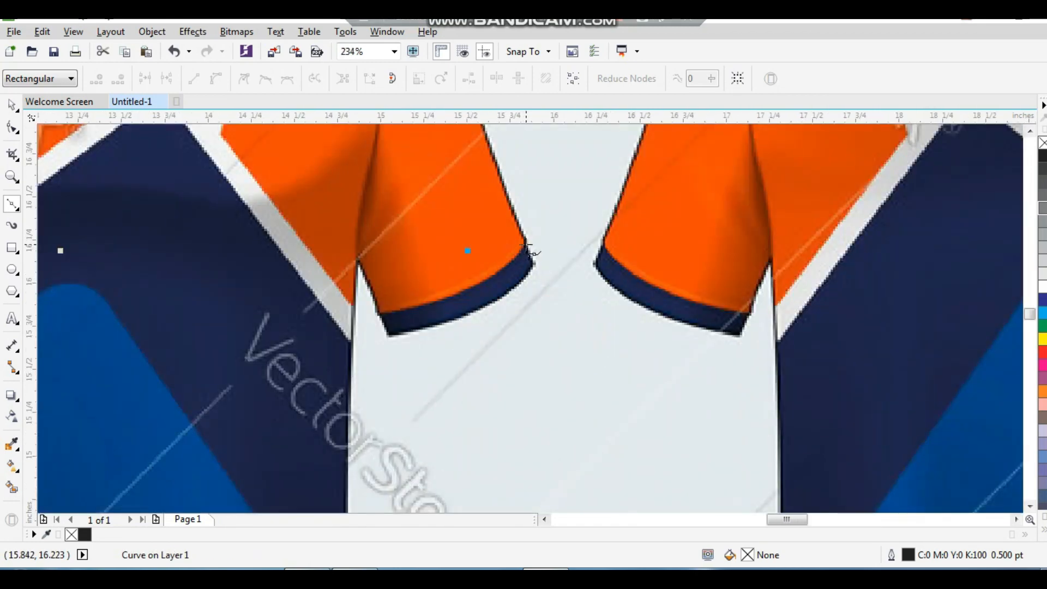
pyautogui.click(534, 264)
pyautogui.click(388, 338)
pyautogui.scroll(-4, 385, 300)
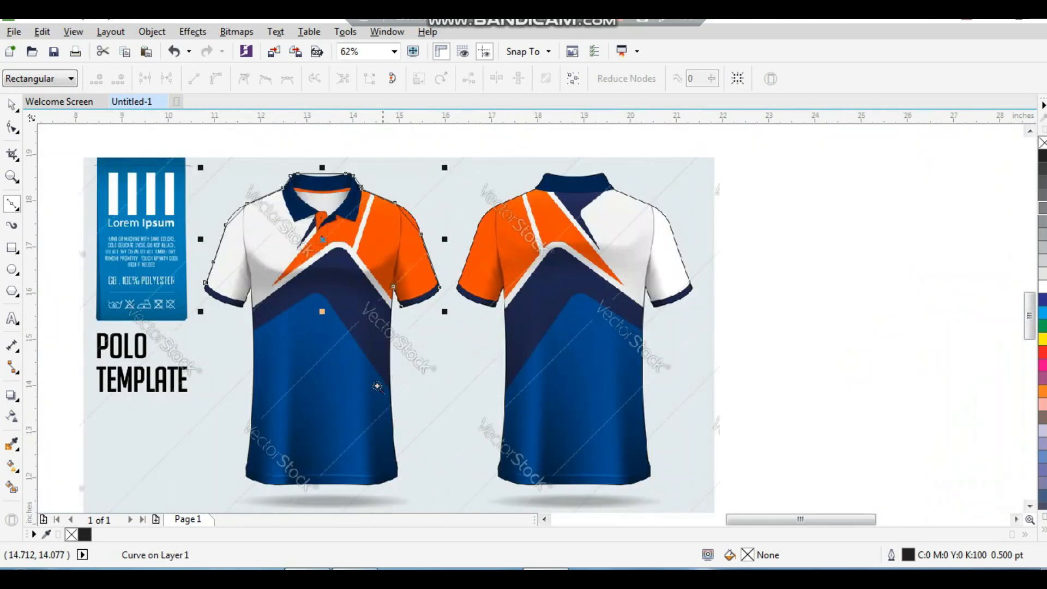
# Step: Extend the outline from the orange sleeve's armpit down the body's side and around the adjoining hem corner
pyautogui.scroll(5, 420, 477)
pyautogui.click(480, 405)
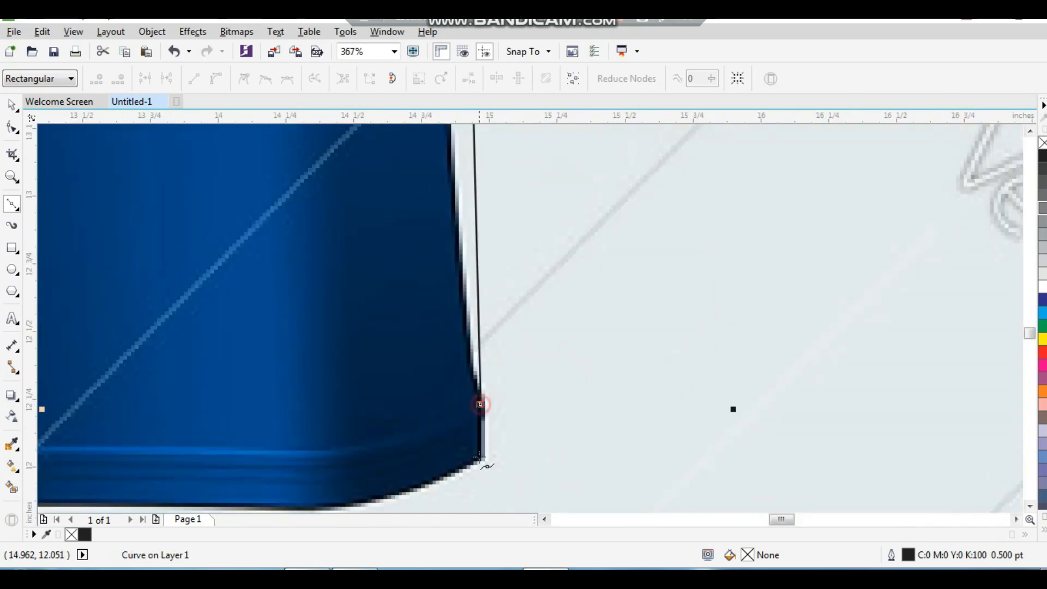
pyautogui.scroll(-2, 480, 461)
pyautogui.scroll(4, 469, 447)
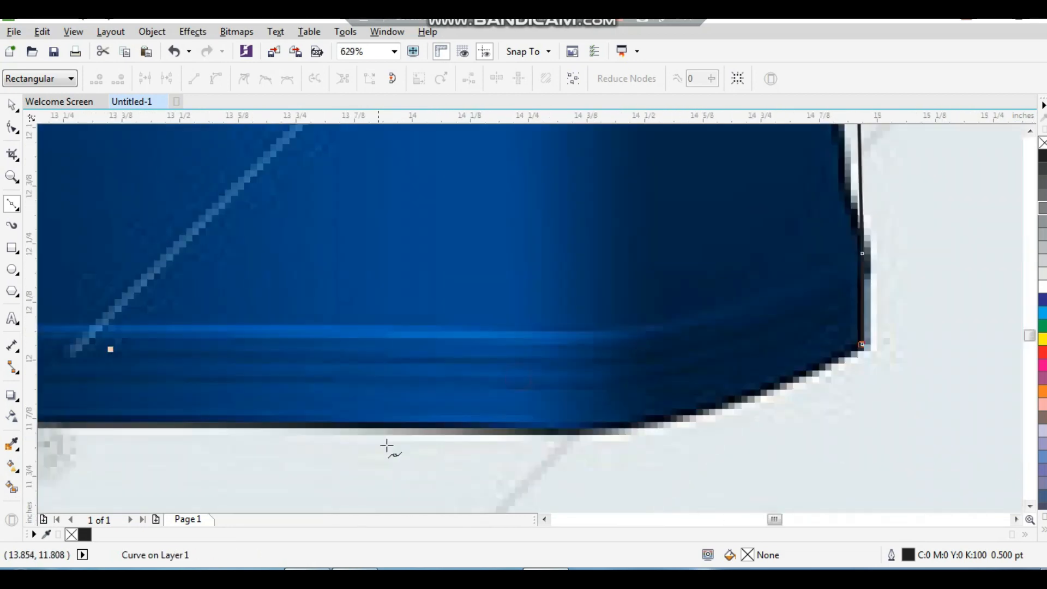
pyautogui.click(536, 429)
pyautogui.scroll(-5, 492, 431)
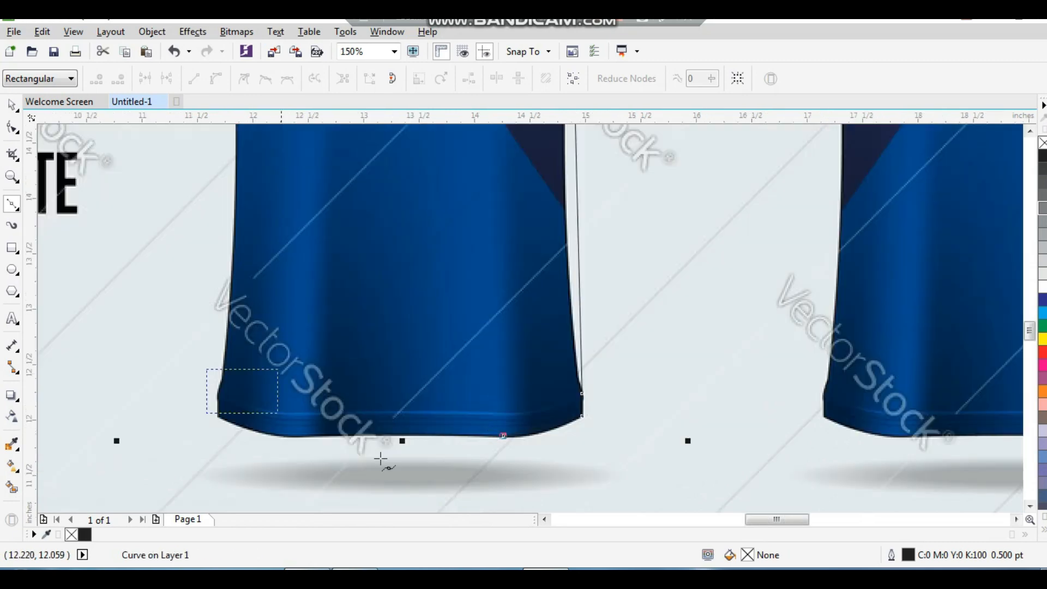
# Step: Carry the outline along the bottom hem and around the opposite hem corner on the white sleeve's side
pyautogui.scroll(5, 381, 460)
pyautogui.click(543, 395)
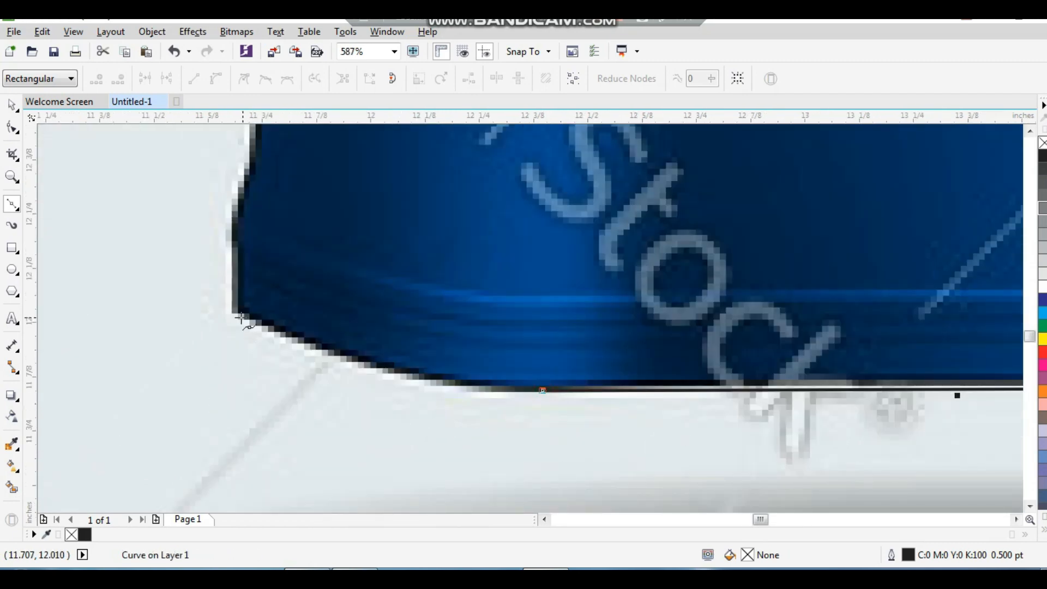
pyautogui.scroll(-5, 238, 315)
pyautogui.scroll(3, 373, 290)
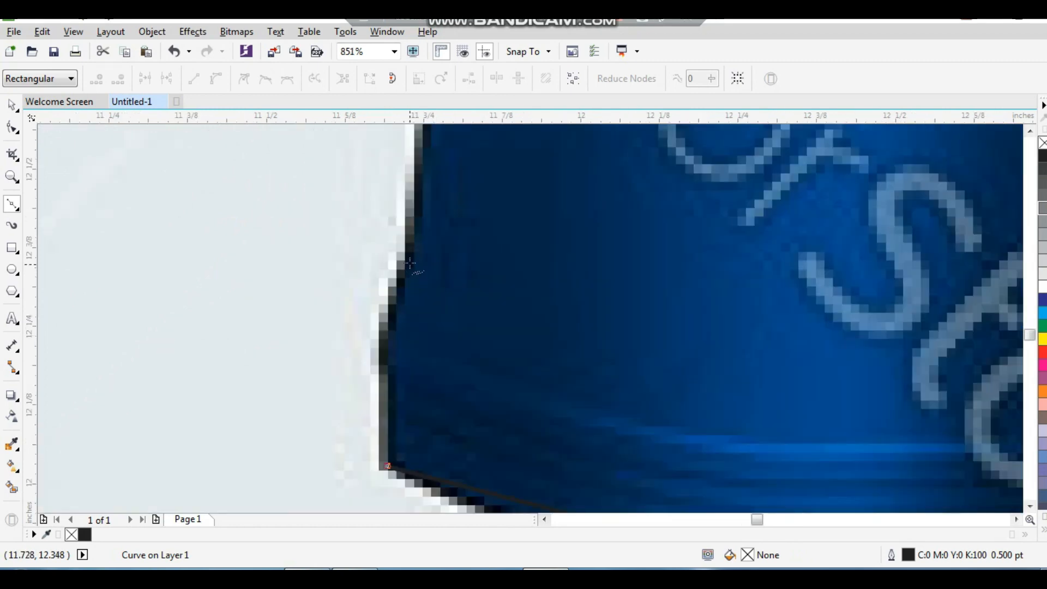
# Step: Trace up the body's side to the white sleeve's armpit, around its cuff, and close the outline at its starting point
pyautogui.scroll(-5, 370, 164)
pyautogui.moveTo(372, 152); pyautogui.dragTo(404, 177)
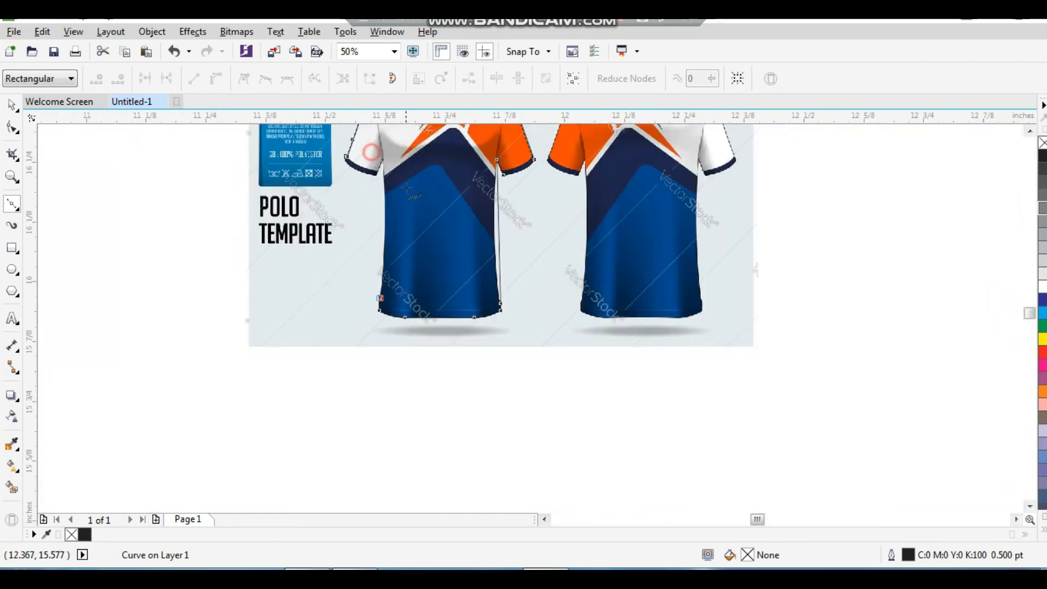
pyautogui.click(468, 211)
pyautogui.click(380, 424)
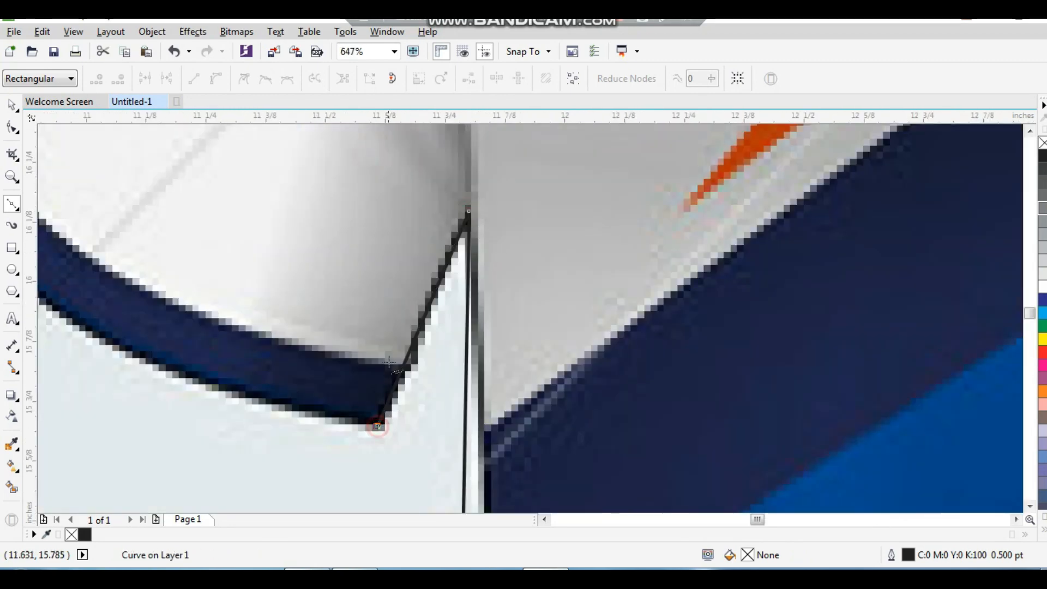
pyautogui.scroll(-3, 373, 354)
pyautogui.press('F2')
pyautogui.moveTo(290, 289); pyautogui.dragTo(349, 374)
pyautogui.click(406, 315)
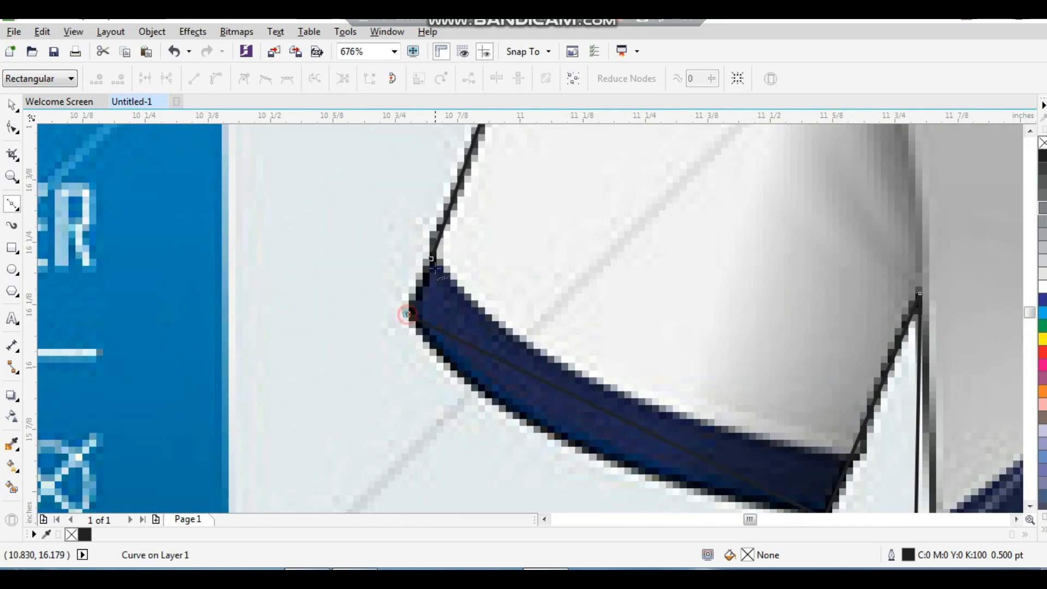
pyautogui.click(431, 260)
# Step: Set the traced shirt outline's line width to 2.0 pt and colour it red
pyautogui.press('space')
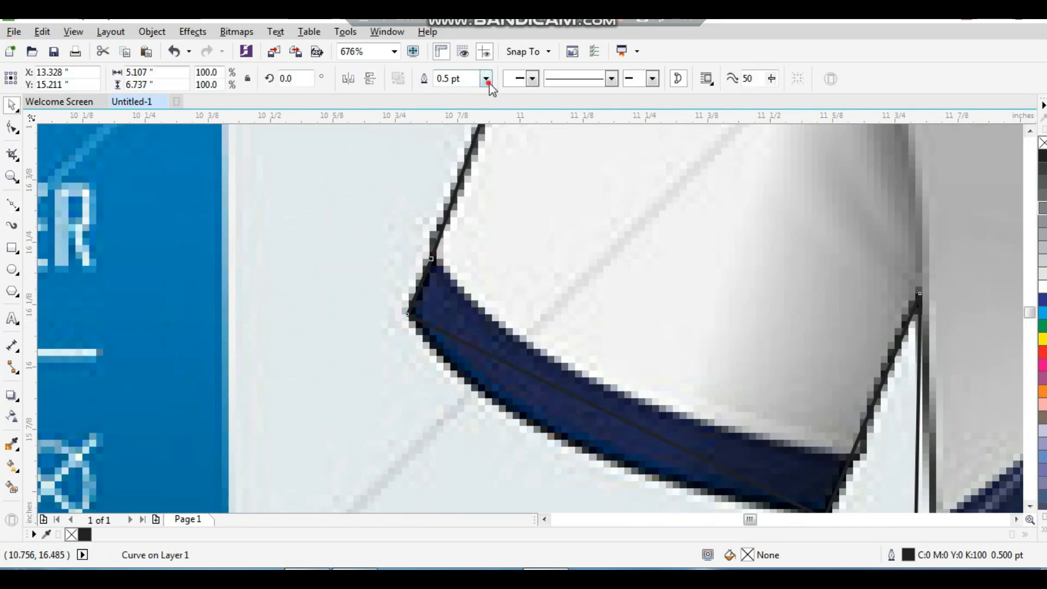
pyautogui.click(487, 80)
pyautogui.click(469, 166)
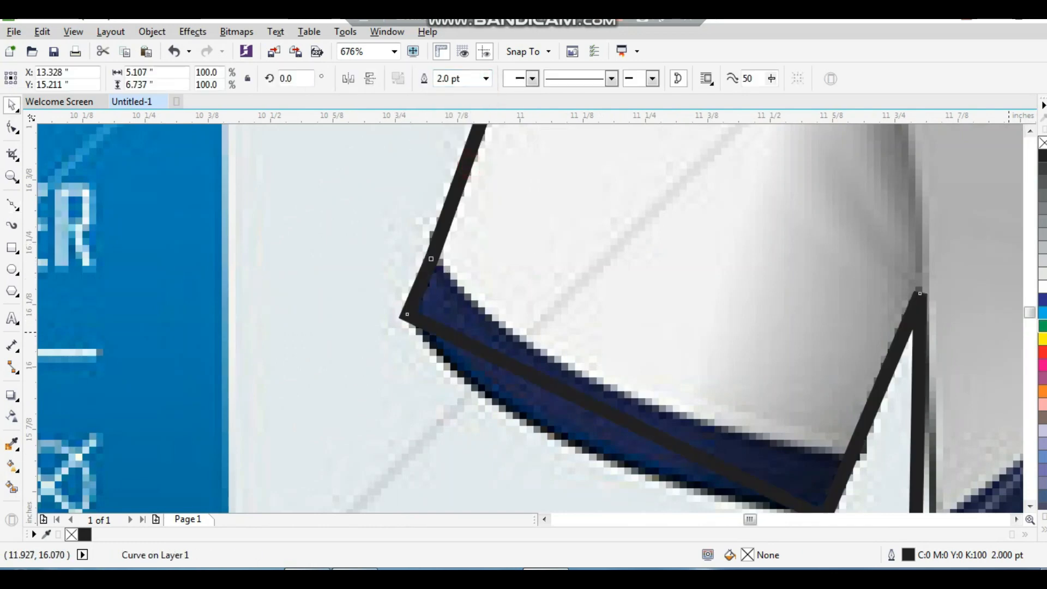
pyautogui.rightClick(1044, 355)
# Step: Select all nodes of the front shirt's outline and convert its straight segments to curves
pyautogui.hotkey('shift', 'F2')
pyautogui.press('F3')
pyautogui.press('F2')
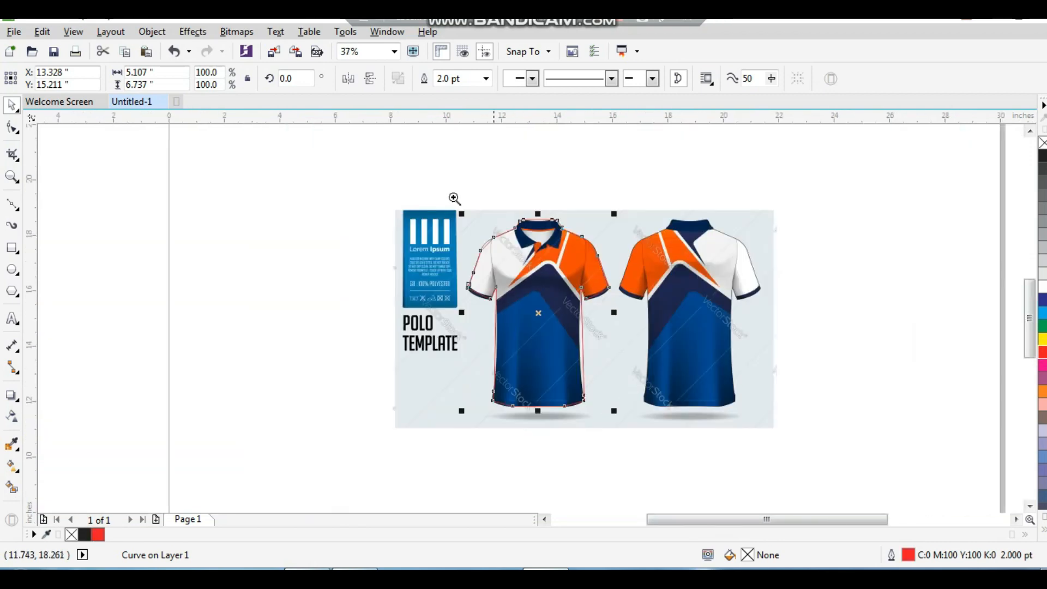
pyautogui.moveTo(453, 199); pyautogui.dragTo(649, 351)
pyautogui.scroll(-2, 615, 306)
pyautogui.press('F10')
pyautogui.moveTo(657, 171); pyautogui.dragTo(383, 478)
pyautogui.click(216, 79)
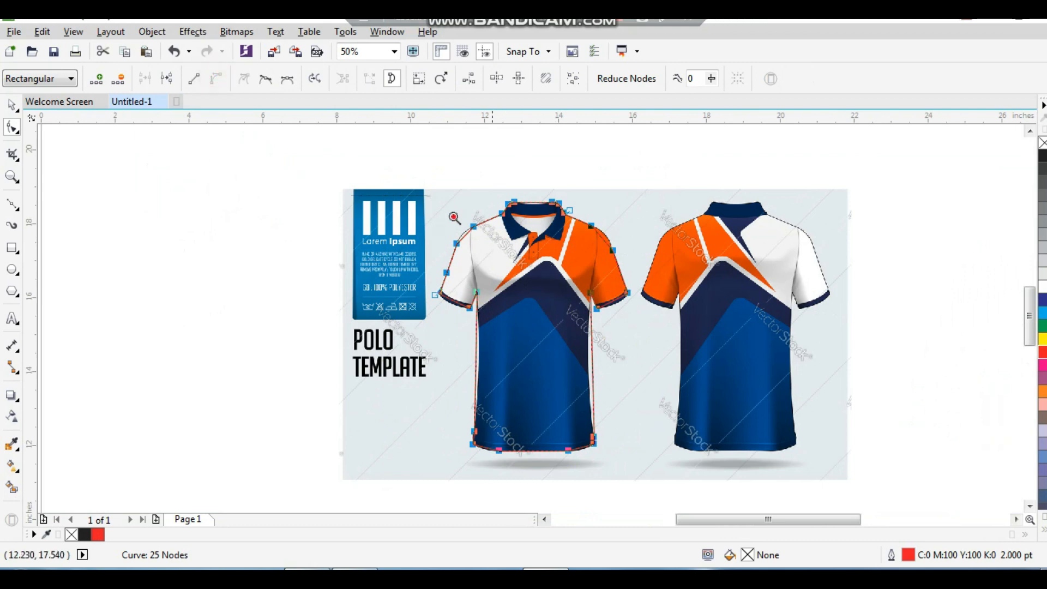
# Step: Bend the outline segment over the white sleeve's shoulder to follow the shirt's rounded edge
pyautogui.scroll(7, 475, 263)
pyautogui.moveTo(436, 267); pyautogui.dragTo(420, 263)
pyautogui.scroll(-5, 515, 303)
pyautogui.scroll(6, 609, 241)
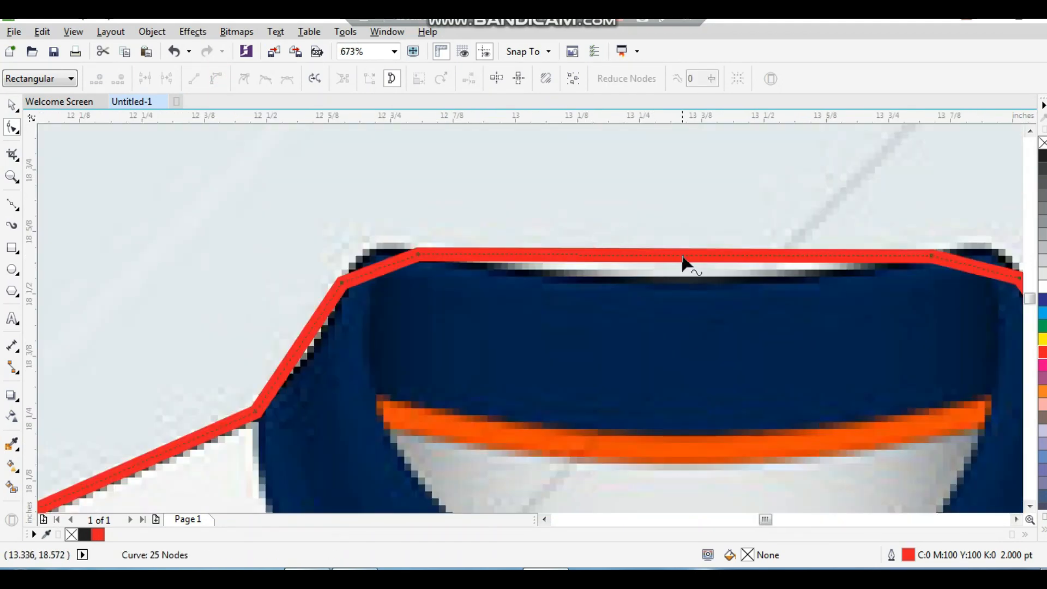
# Step: Curve the outline segments along the collar's top edge, its rounded corners and its orange-side edge to match the reference image
pyautogui.moveTo(682, 254); pyautogui.dragTo(687, 281)
pyautogui.moveTo(384, 266); pyautogui.dragTo(378, 250)
pyautogui.press('F3')
pyautogui.press('F2')
pyautogui.moveTo(647, 255); pyautogui.dragTo(733, 316)
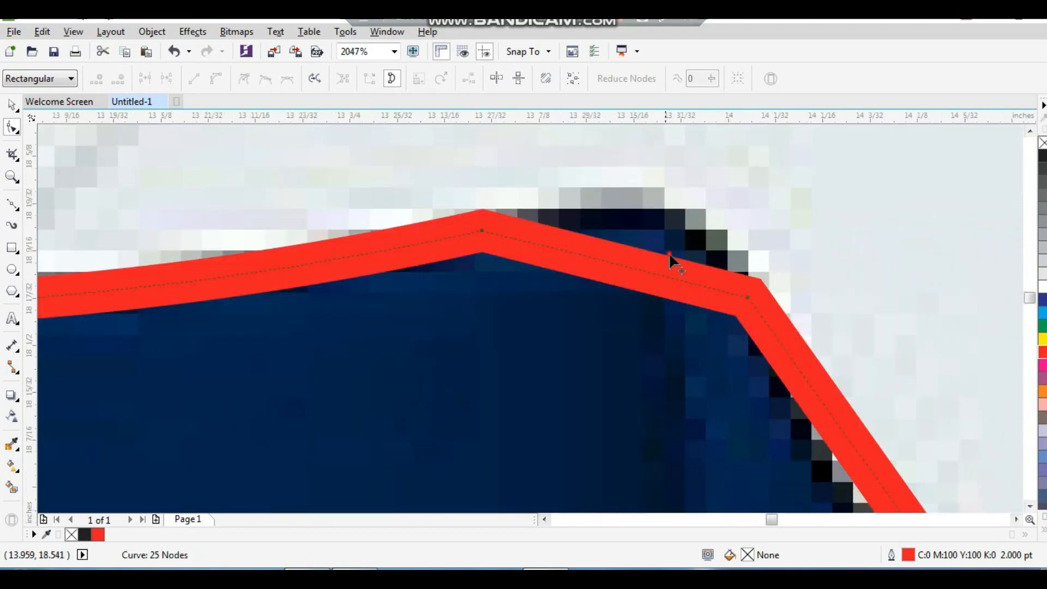
pyautogui.moveTo(662, 272); pyautogui.dragTo(718, 357)
pyautogui.scroll(-2, 674, 240)
pyautogui.press('F2')
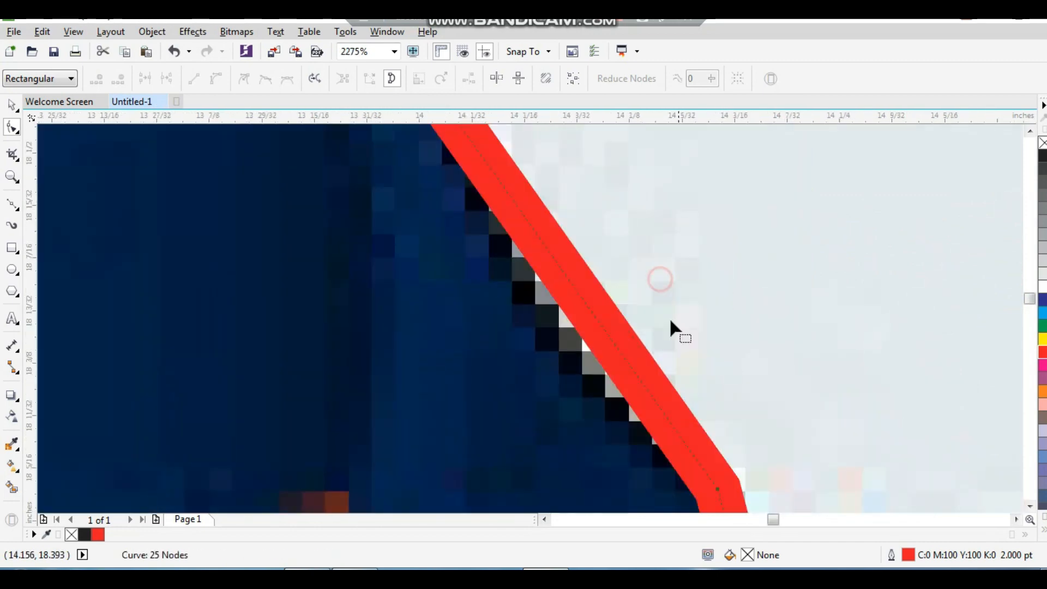
pyautogui.moveTo(580, 293); pyautogui.dragTo(564, 327)
# Step: Bend the outline segment over the orange sleeve's shoulder to match the shirt's rounded edge
pyautogui.scroll(-3, 634, 262)
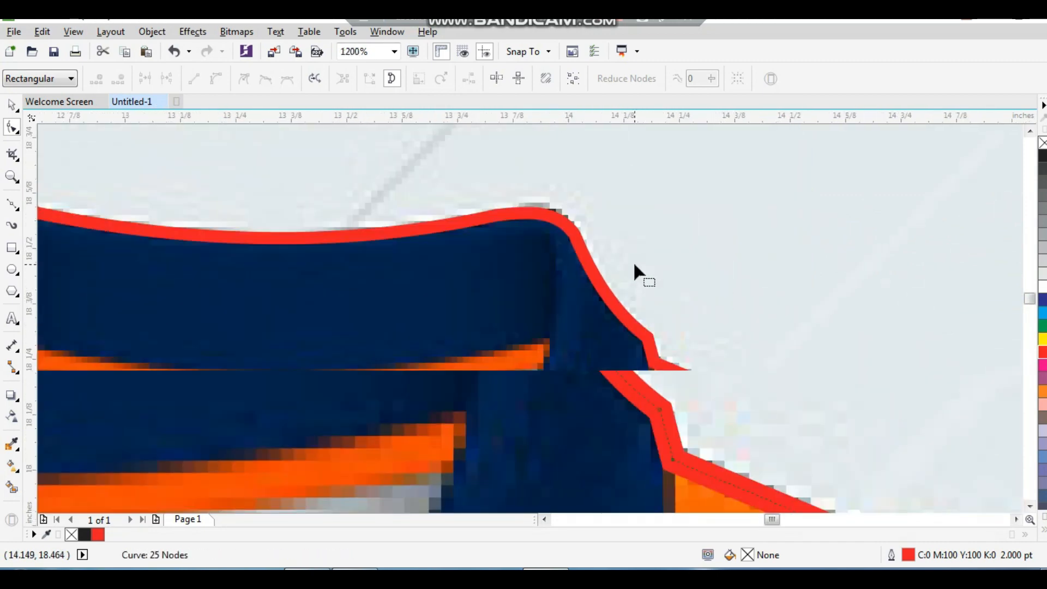
pyautogui.press('F2')
pyautogui.moveTo(604, 267); pyautogui.dragTo(888, 476)
pyautogui.scroll(-2, 650, 273)
pyautogui.press('F2')
pyautogui.moveTo(613, 245); pyautogui.dragTo(701, 352)
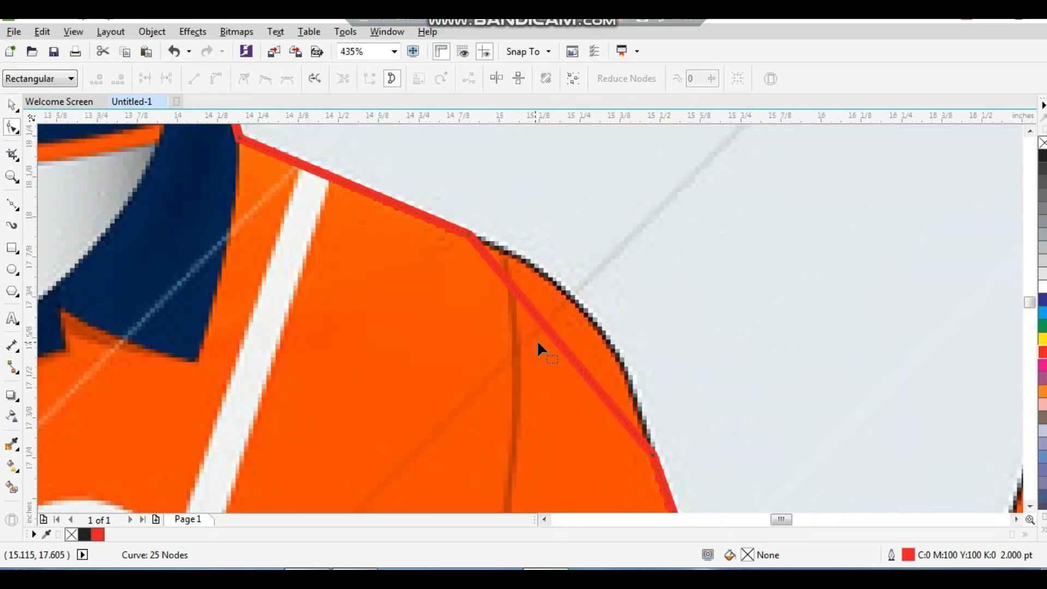
pyautogui.moveTo(555, 338); pyautogui.dragTo(583, 311)
# Step: Curve the outline along the lower edge of the orange sleeve's cuff
pyautogui.scroll(-2, 595, 275)
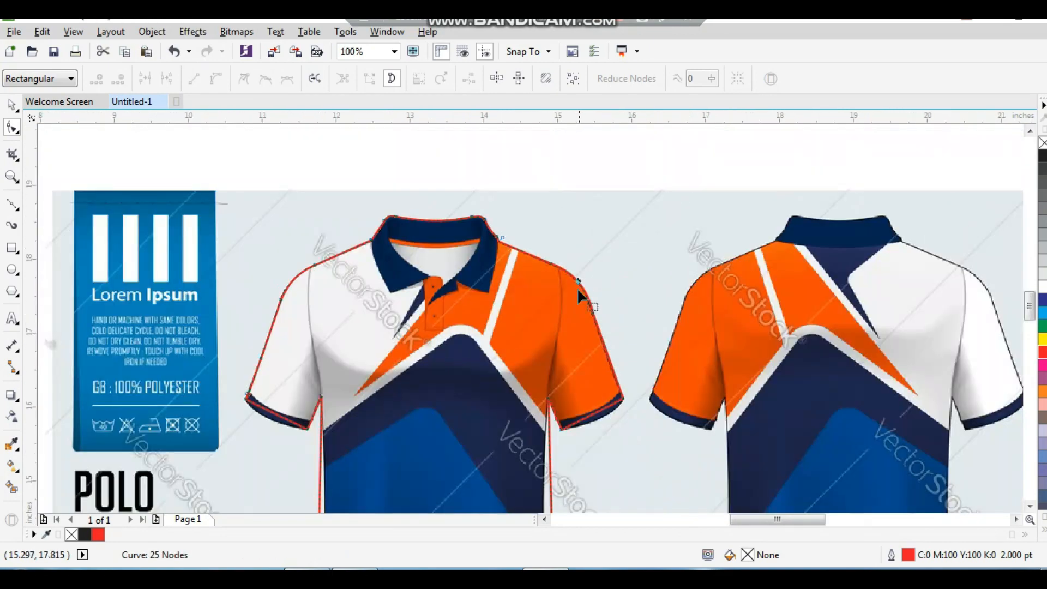
pyautogui.moveTo(557, 376); pyautogui.dragTo(646, 466)
pyautogui.moveTo(496, 305); pyautogui.dragTo(519, 329)
pyautogui.scroll(-1, 521, 327)
pyautogui.moveTo(439, 224); pyautogui.dragTo(626, 343)
pyautogui.moveTo(656, 287); pyautogui.dragTo(660, 296)
pyautogui.scroll(-1, 569, 312)
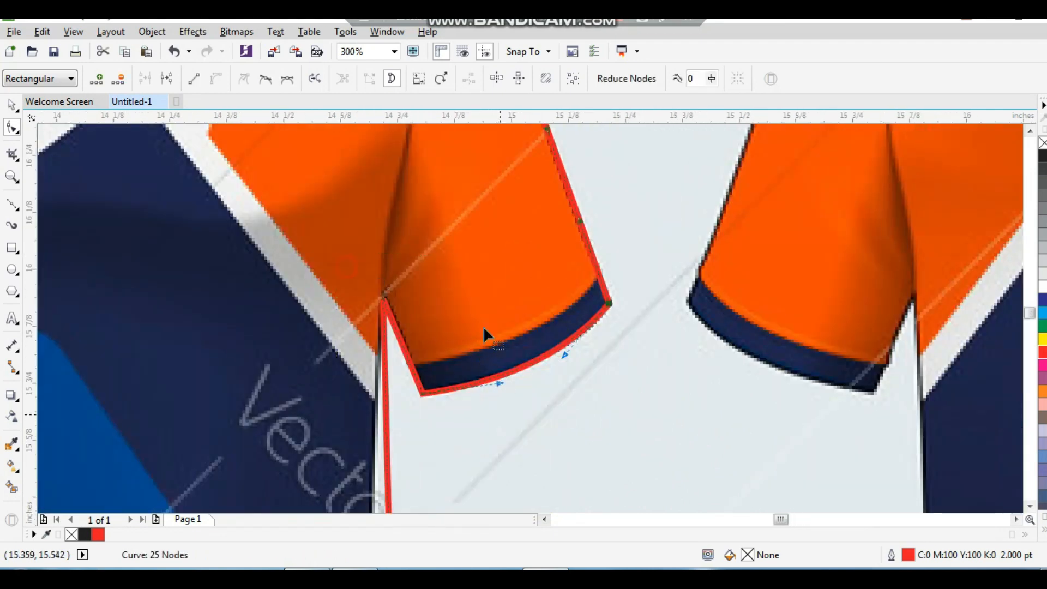
# Step: Bend the long outline segments on both sides of the shirt body inward to follow the side seams
pyautogui.scroll(-2, 484, 330)
pyautogui.scroll(2, 517, 442)
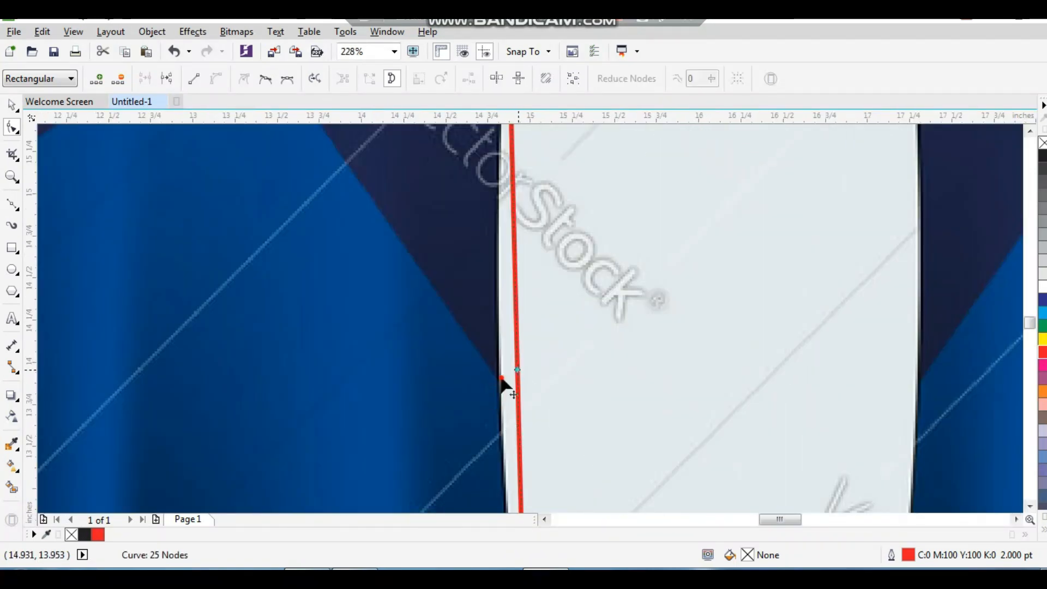
pyautogui.scroll(-1, 518, 360)
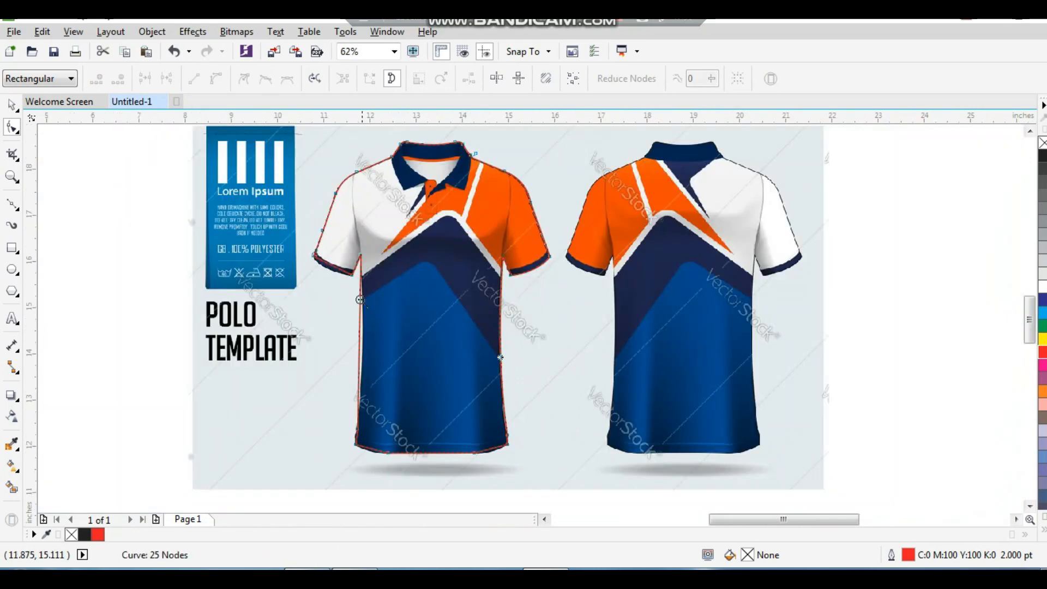
pyautogui.scroll(3, 360, 300)
pyautogui.moveTo(439, 364); pyautogui.dragTo(470, 374)
# Step: Curve the short side segment and the rounded hem corner below the white sleeve to match the shirt
pyautogui.scroll(-3, 468, 376)
pyautogui.scroll(5, 448, 460)
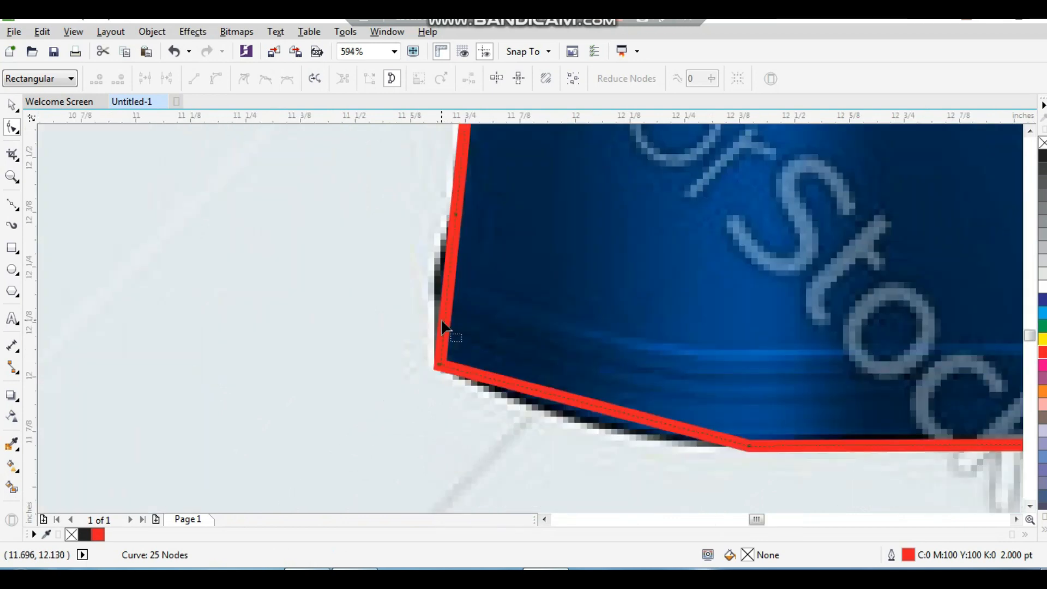
pyautogui.moveTo(444, 320); pyautogui.dragTo(437, 302)
pyautogui.moveTo(549, 402); pyautogui.dragTo(549, 412)
pyautogui.scroll(-2, 777, 425)
# Step: Bend the outline at the hem corner below the orange sleeve to match the rounded edge
pyautogui.scroll(-2, 778, 425)
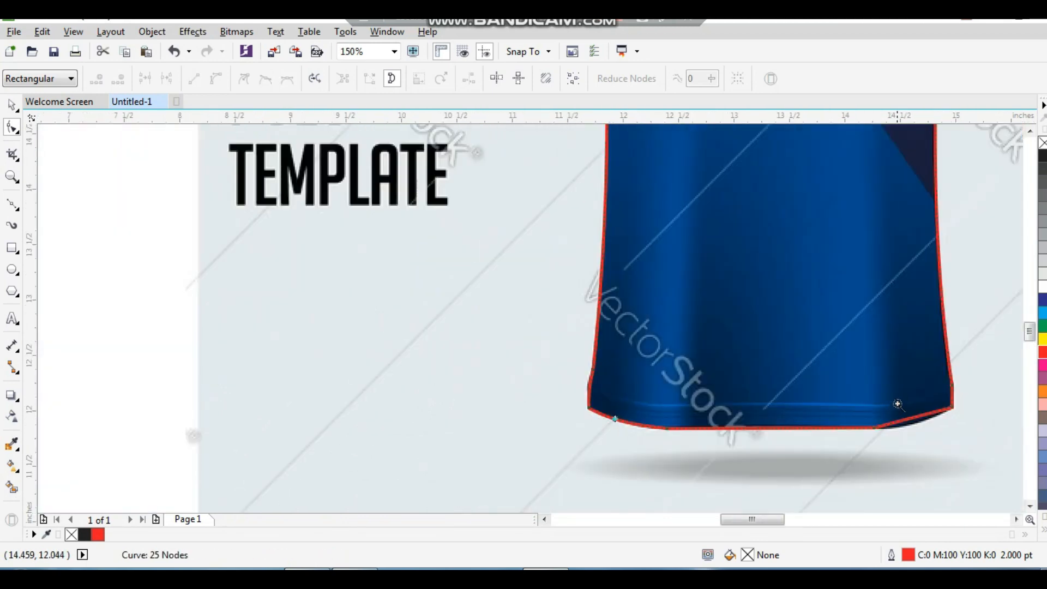
pyautogui.scroll(6, 891, 409)
pyautogui.moveTo(431, 356); pyautogui.dragTo(585, 396)
pyautogui.scroll(-2, 585, 396)
# Step: Curve the outline along the lower edge of the white sleeve's cuff
pyautogui.scroll(-5, 585, 396)
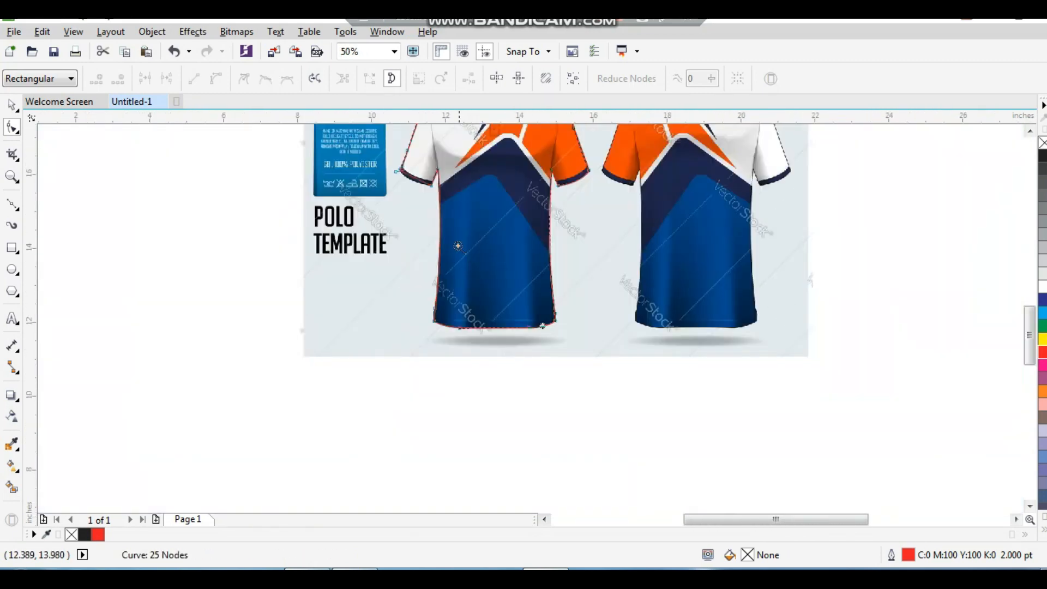
pyautogui.scroll(2, 339, 328)
pyautogui.scroll(3, 339, 327)
pyautogui.moveTo(479, 317); pyautogui.dragTo(462, 374)
pyautogui.scroll(-4, 462, 376)
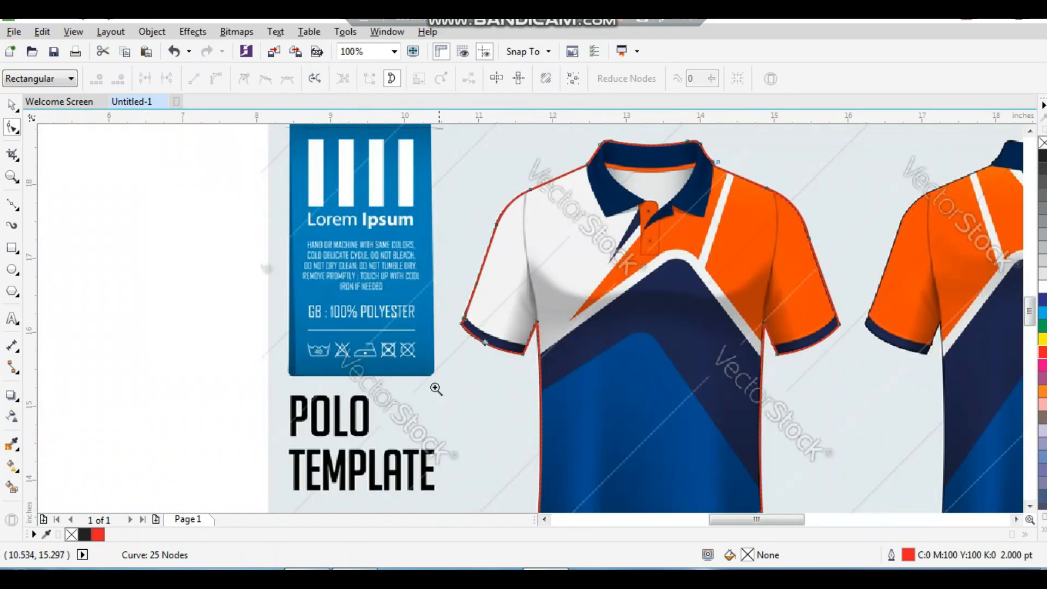
# Step: Bend the outline segment between the orange sleeve's armpit and its cuff slightly to follow the sleeve's underside
pyautogui.scroll(1, 662, 296)
pyautogui.scroll(-2, 578, 314)
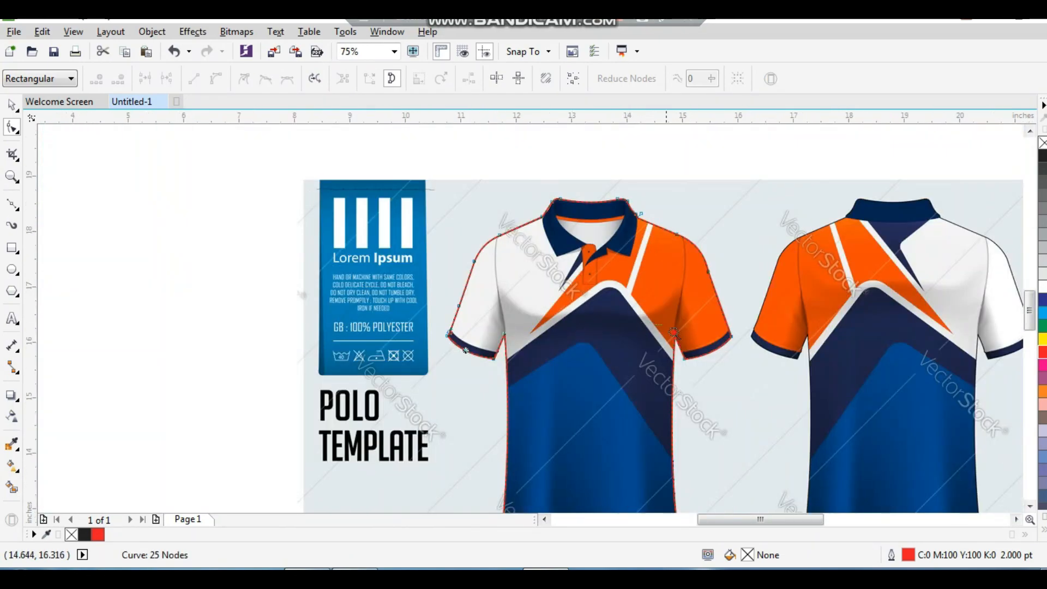
pyautogui.scroll(4, 655, 325)
pyautogui.scroll(-3, 599, 367)
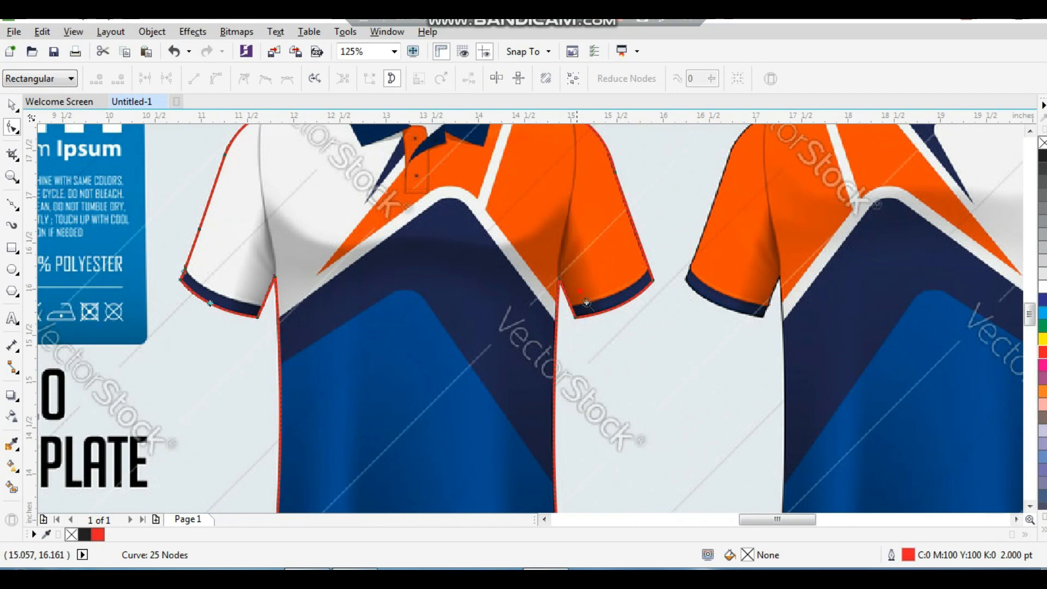
pyautogui.scroll(4, 587, 303)
pyautogui.moveTo(493, 386); pyautogui.dragTo(500, 382)
pyautogui.scroll(-4, 502, 319)
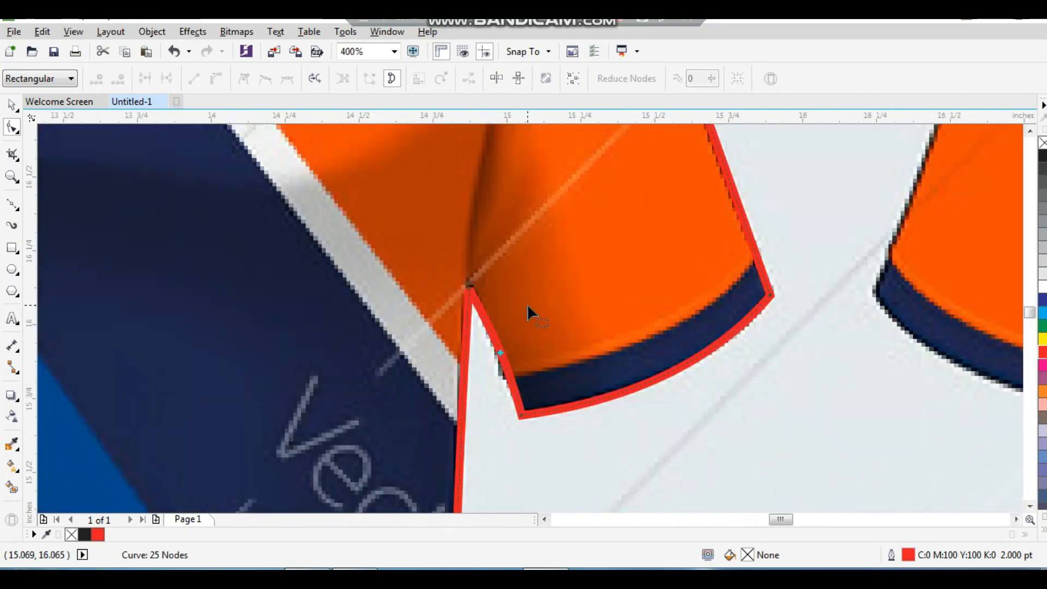
# Step: Draw a straight line along the white sleeve's armhole seam from the shoulder to just past the armpit
pyautogui.press('F2')
pyautogui.moveTo(322, 177); pyautogui.dragTo(522, 315)
pyautogui.press('space')
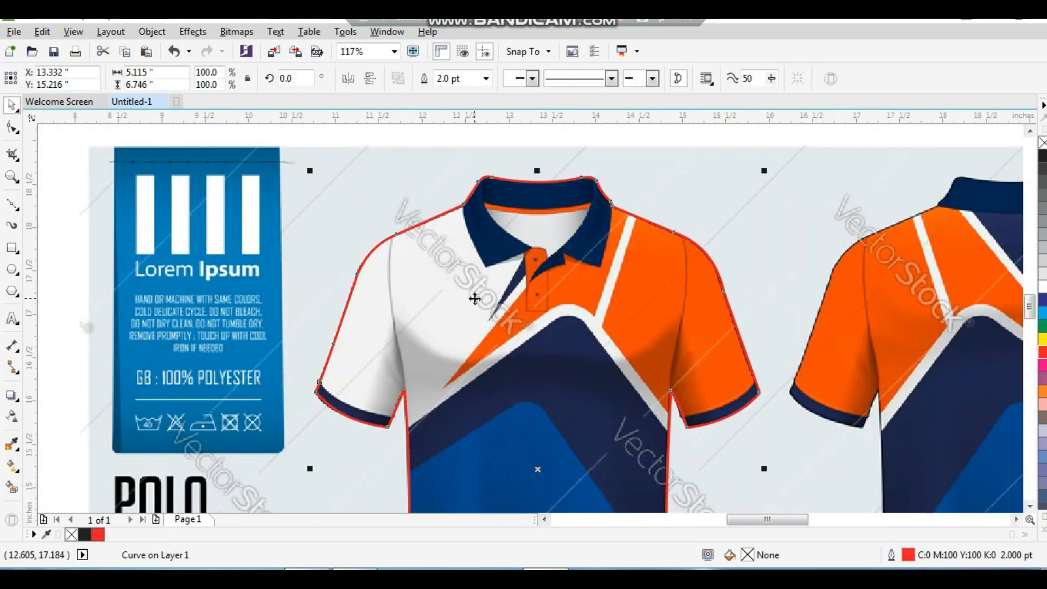
pyautogui.scroll(2, 496, 377)
pyautogui.press('F10')
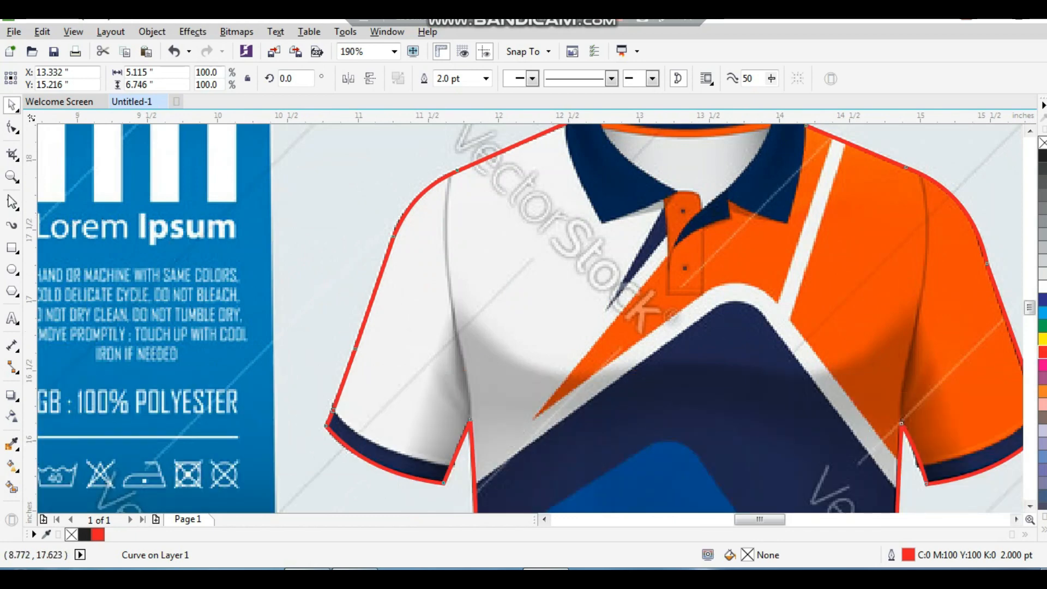
pyautogui.click(448, 169)
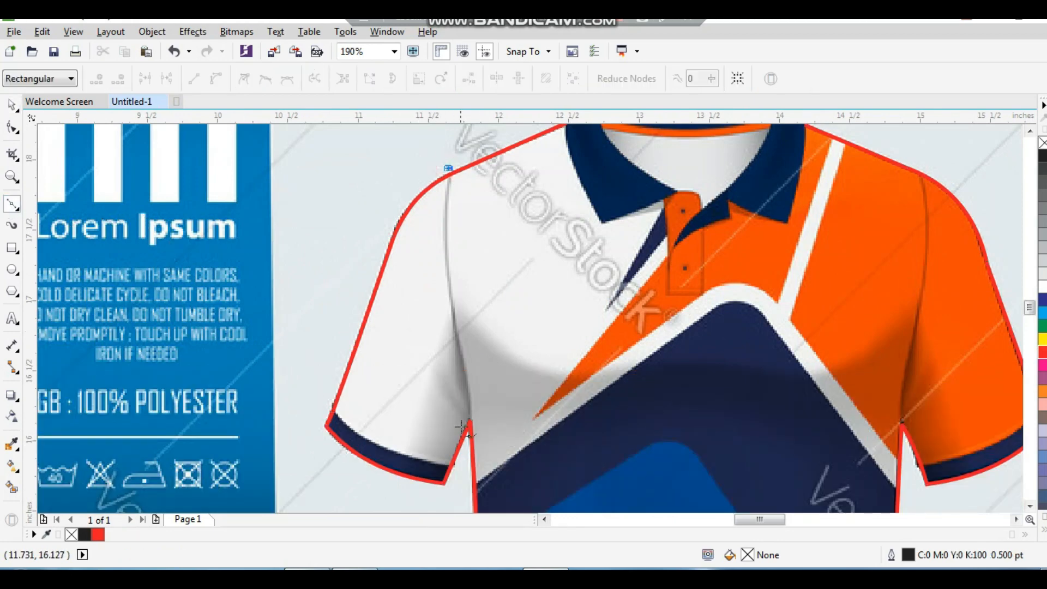
pyautogui.click(469, 436)
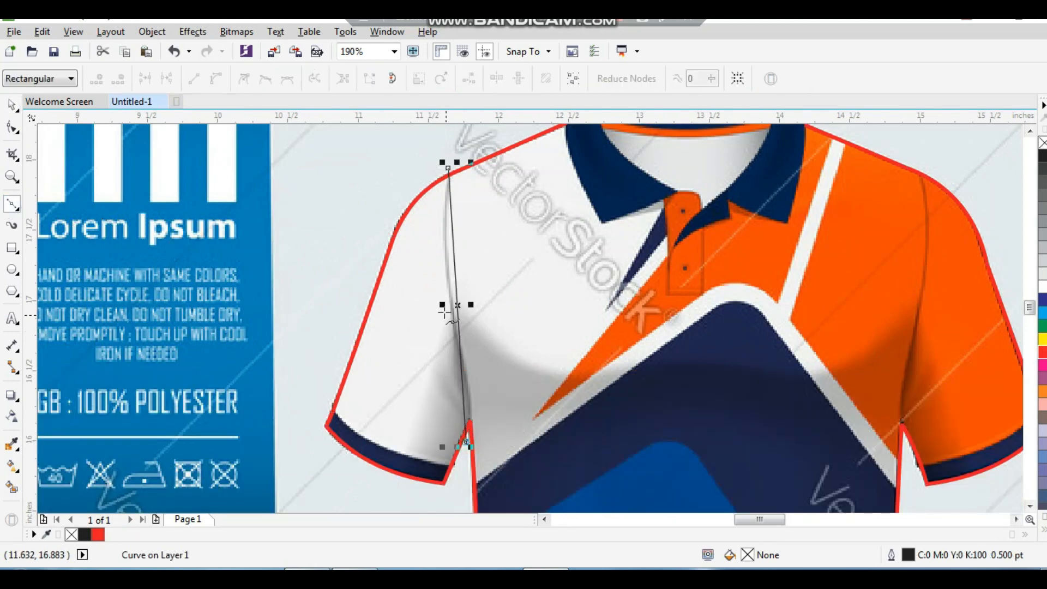
# Step: Set the outline width of the white sleeve's armhole seam line to 2.0 pt
pyautogui.press('space')
pyautogui.click(485, 81)
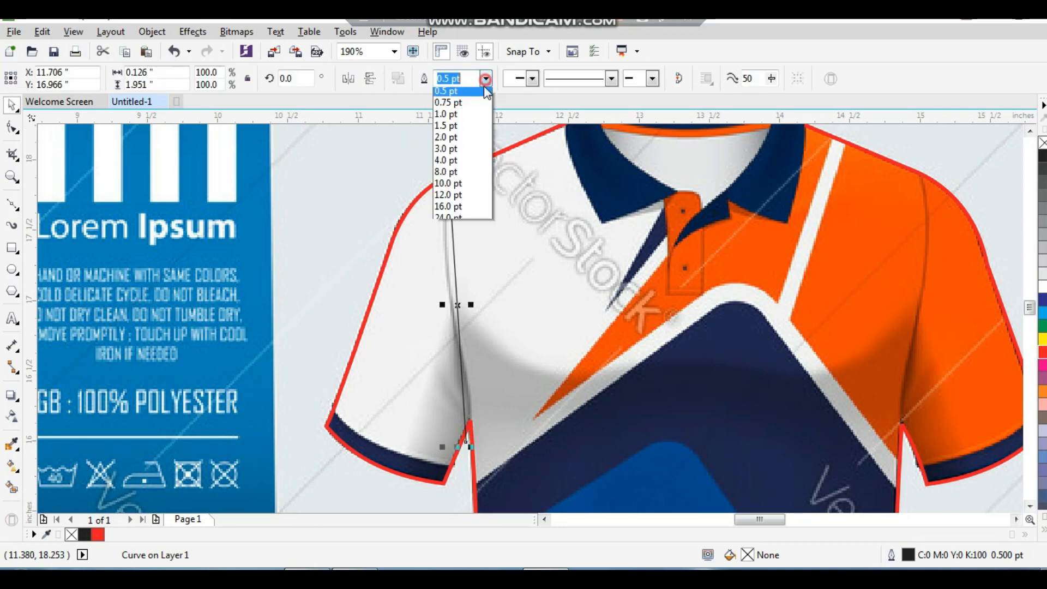
pyautogui.click(474, 182)
pyautogui.press('space')
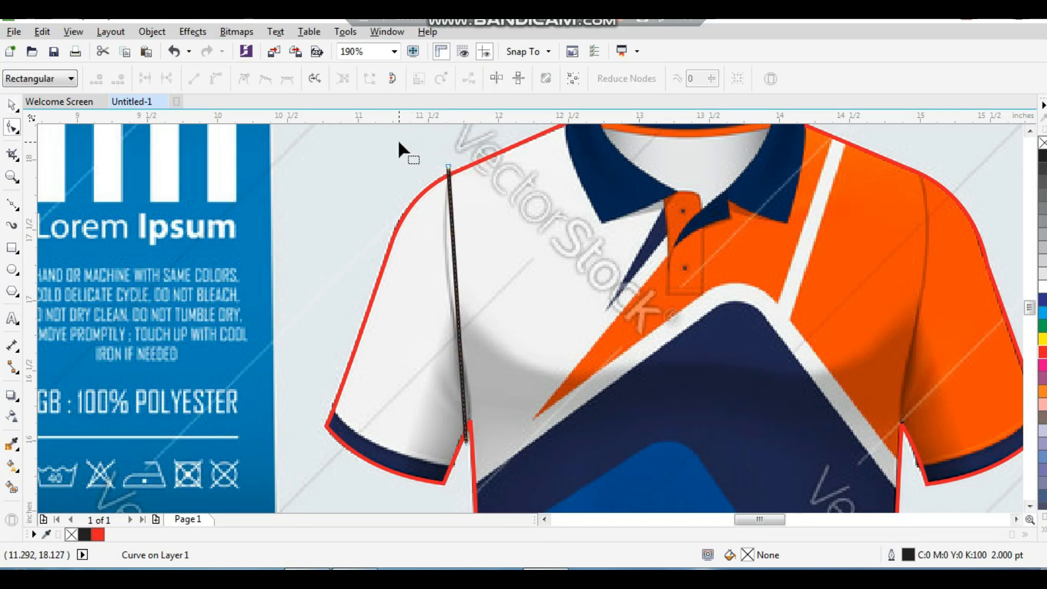
# Step: Convert the white sleeve's seam line to a curve and bend it into a shallow S along the armhole seam
pyautogui.click(449, 170)
pyautogui.click(449, 170)
pyautogui.click(448, 168)
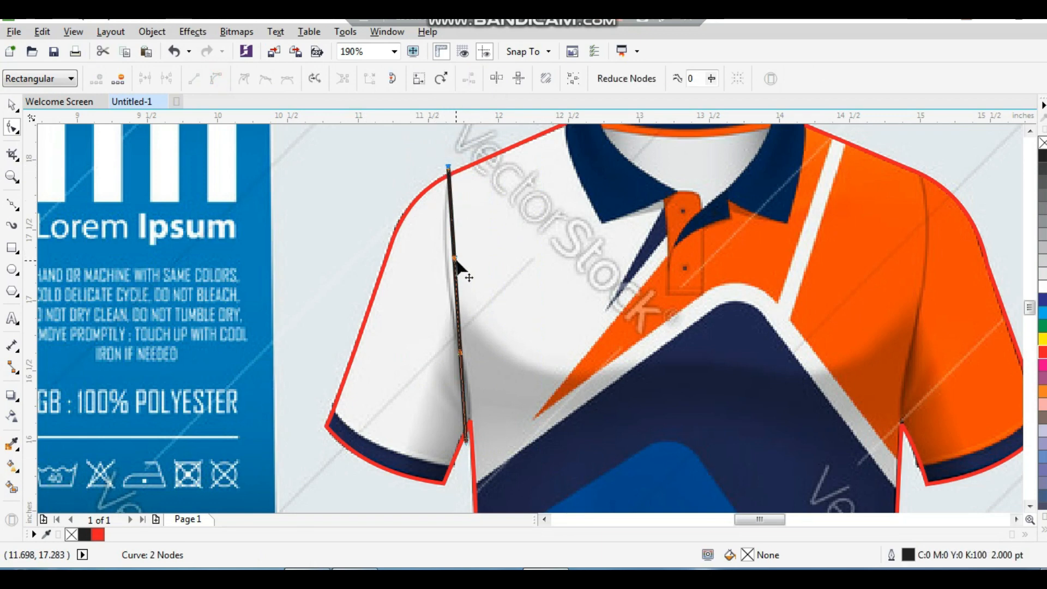
pyautogui.moveTo(454, 260); pyautogui.dragTo(439, 258)
pyautogui.moveTo(463, 353); pyautogui.dragTo(484, 360)
# Step: Colour the seam curve red and place a horizontally mirrored copy along the orange sleeve's armhole seam
pyautogui.press('space')
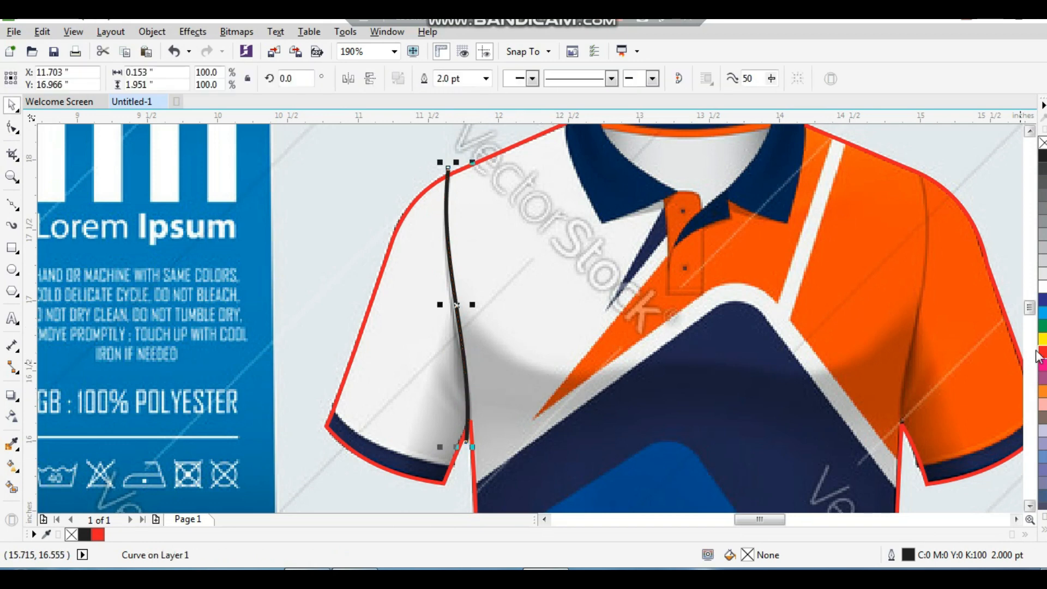
pyautogui.rightClick(1042, 351)
pyautogui.moveTo(448, 305); pyautogui.dragTo(918, 300)
pyautogui.moveTo(850, 291); pyautogui.dragTo(925, 427)
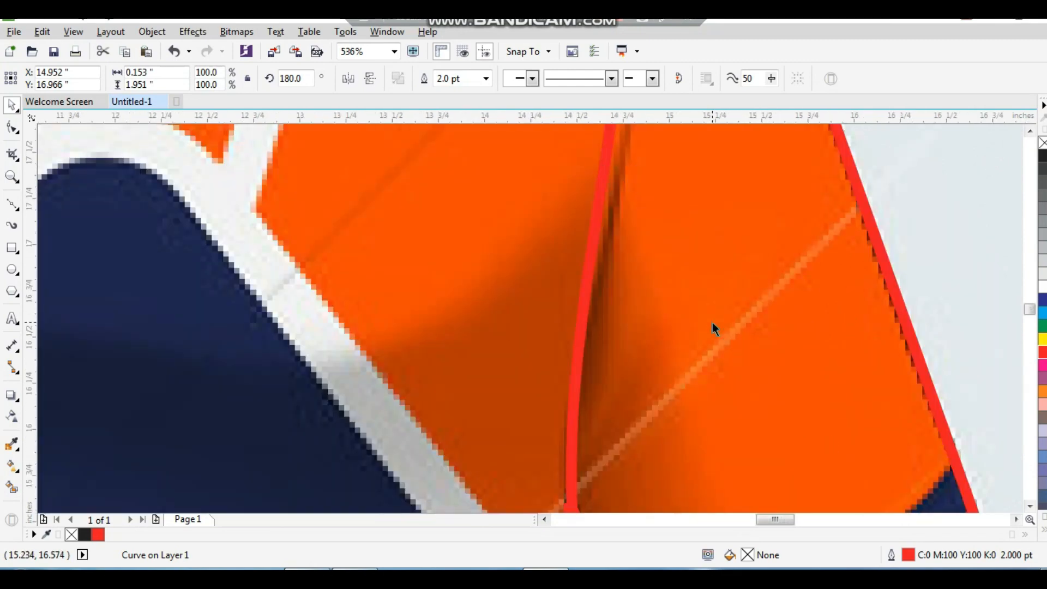
pyautogui.scroll(-2, 712, 322)
pyautogui.scroll(1, 653, 407)
pyautogui.moveTo(655, 406); pyautogui.dragTo(608, 289)
pyautogui.scroll(-3, 608, 293)
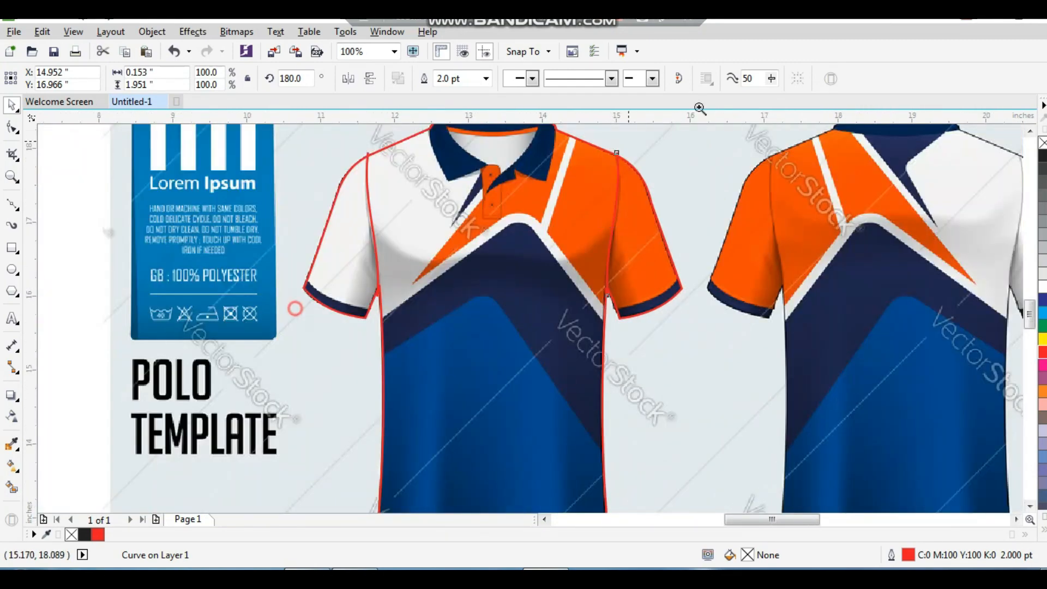
pyautogui.scroll(1, 569, 287)
# Step: Start a straight-segment line at the collar's peak on the white side, running through the inner collar corner to the placket's upper button
pyautogui.moveTo(637, 166); pyautogui.dragTo(334, 351)
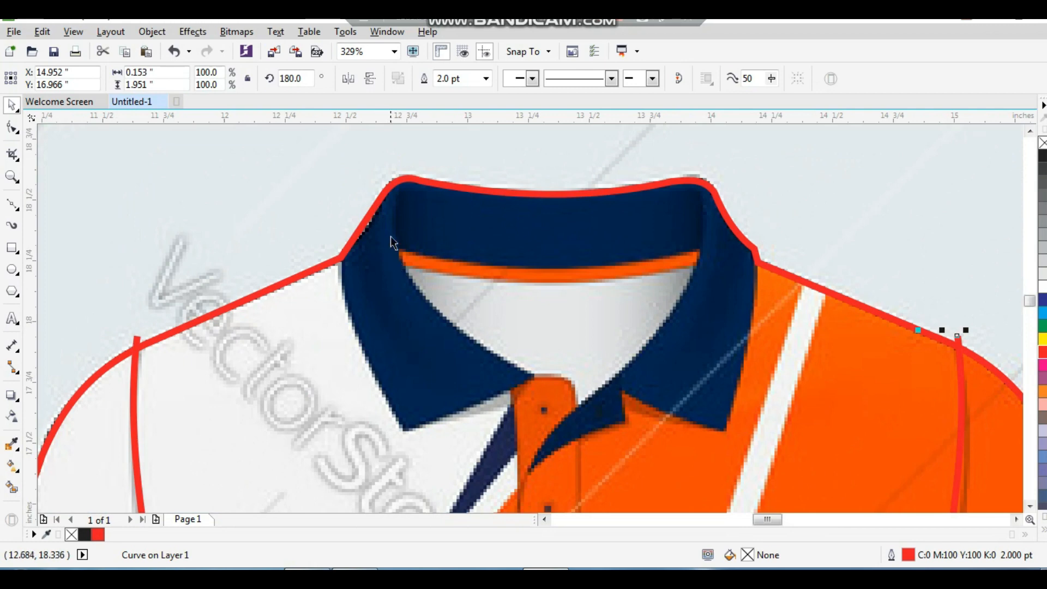
pyautogui.scroll(-2, 390, 241)
pyautogui.press('F2')
pyautogui.moveTo(343, 216); pyautogui.dragTo(615, 335)
pyautogui.scroll(-2, 553, 295)
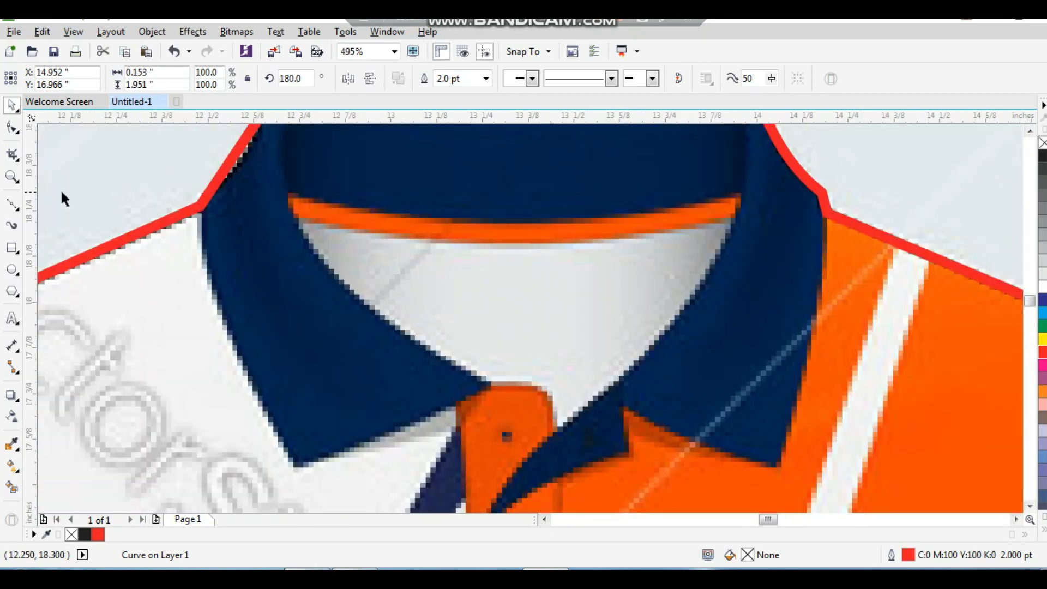
pyautogui.click(12, 205)
pyautogui.scroll(-2, 288, 182)
pyautogui.scroll(1, 465, 229)
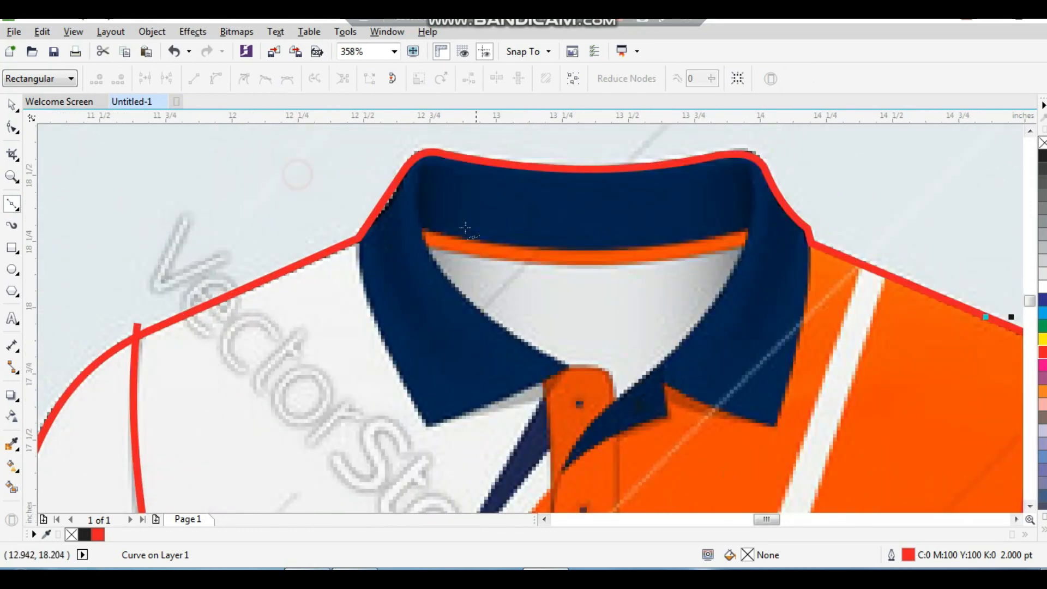
pyautogui.click(422, 153)
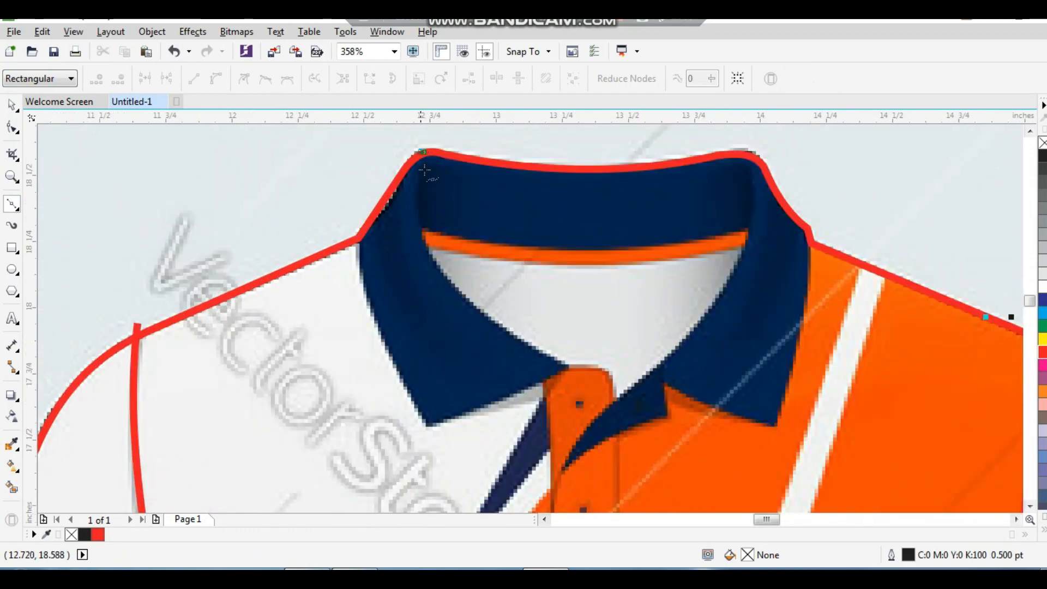
pyautogui.click(564, 366)
pyautogui.click(591, 404)
# Step: Continue the line to the navy wedge's lower tip, back up to the placket edge, and around the collar point to the white shoulder
pyautogui.scroll(-2, 591, 404)
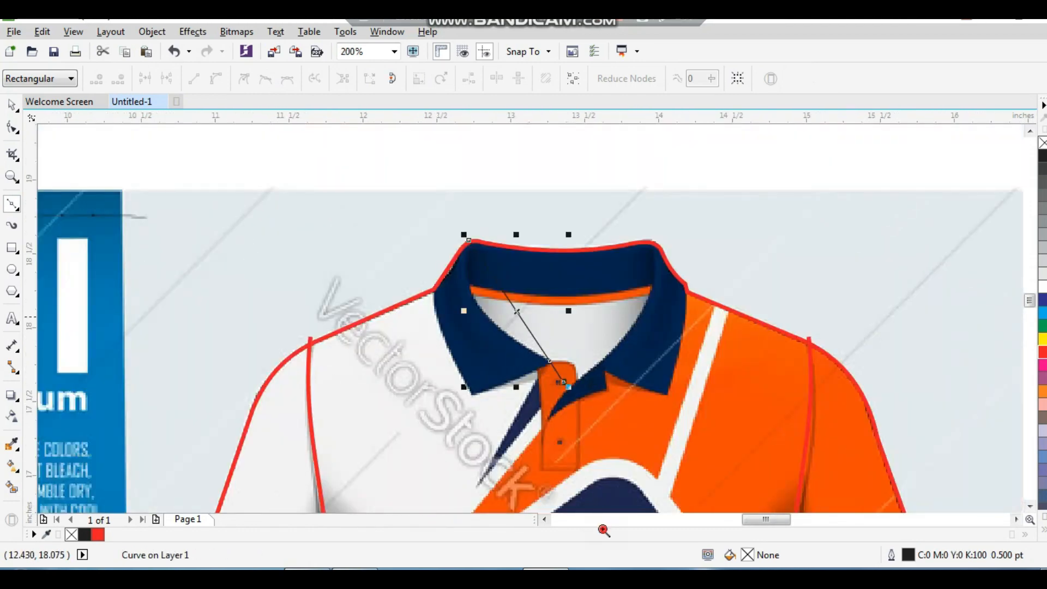
pyautogui.scroll(2, 474, 430)
pyautogui.click(464, 424)
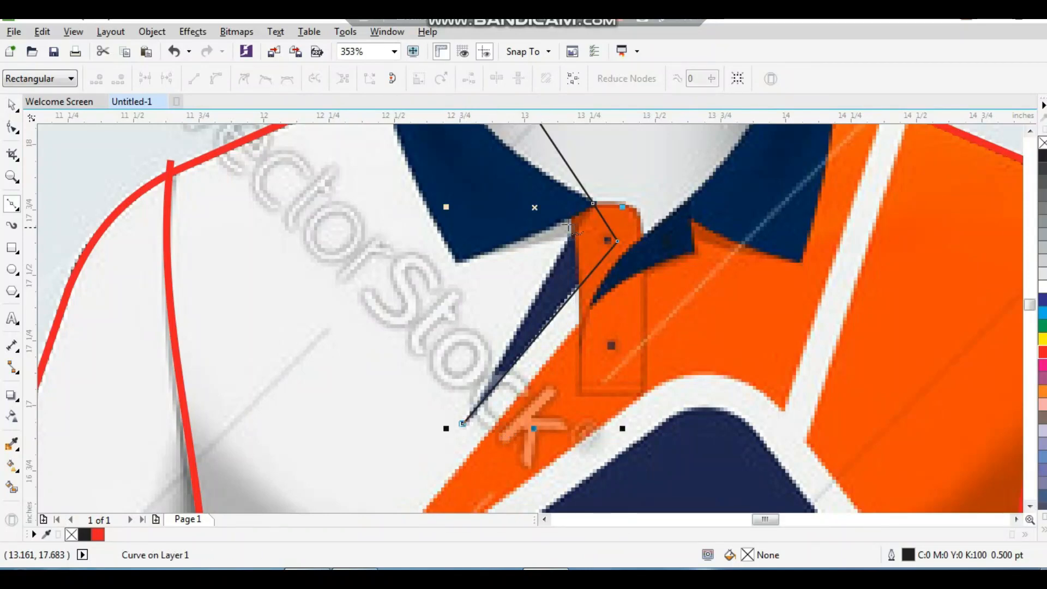
pyautogui.click(576, 218)
pyautogui.scroll(-2, 450, 264)
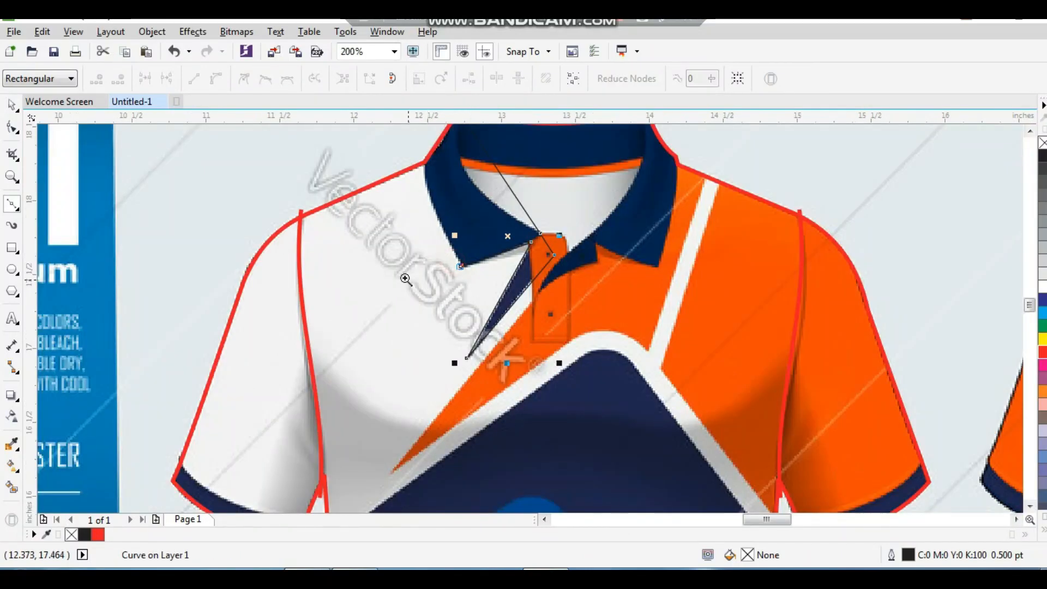
pyautogui.scroll(3, 404, 276)
pyautogui.click(494, 223)
# Step: Move the collar line's open end node slightly past the white shoulder's outline
pyautogui.press('space')
pyautogui.press('F10')
pyautogui.moveTo(494, 225); pyautogui.dragTo(485, 198)
pyautogui.press('space')
# Step: Give the white-side collar line a 2.0 pt red outline
pyautogui.click(486, 79)
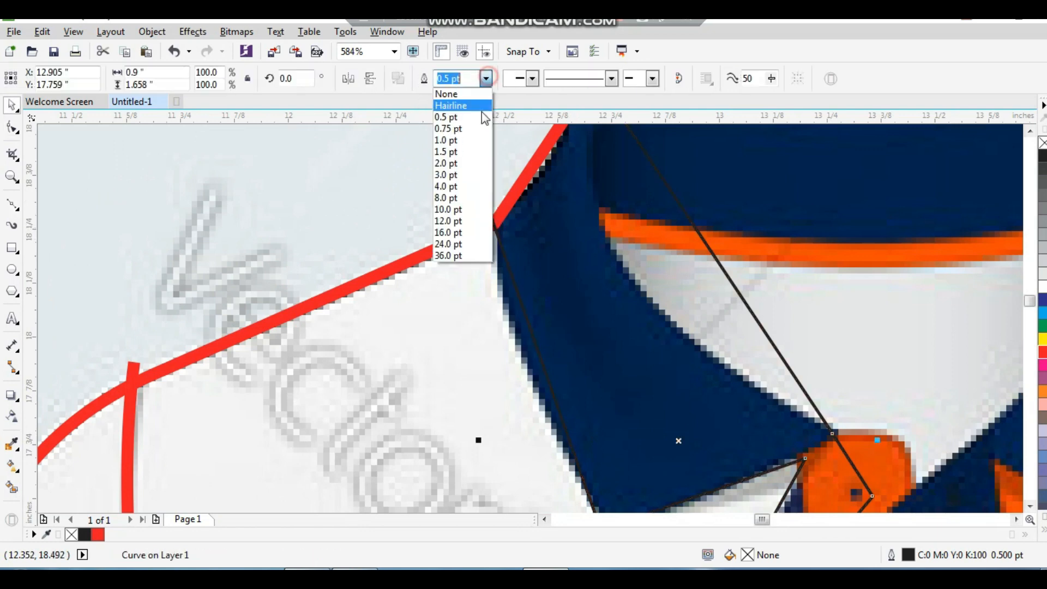
pyautogui.click(470, 165)
pyautogui.scroll(-4, 468, 264)
pyautogui.scroll(3, 462, 206)
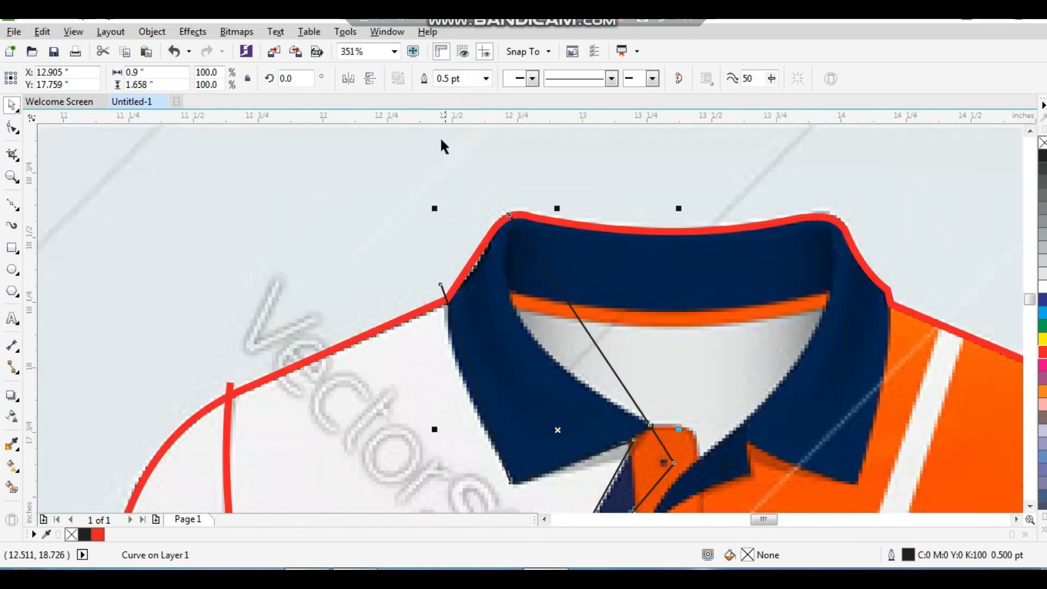
pyautogui.click(485, 80)
pyautogui.click(470, 164)
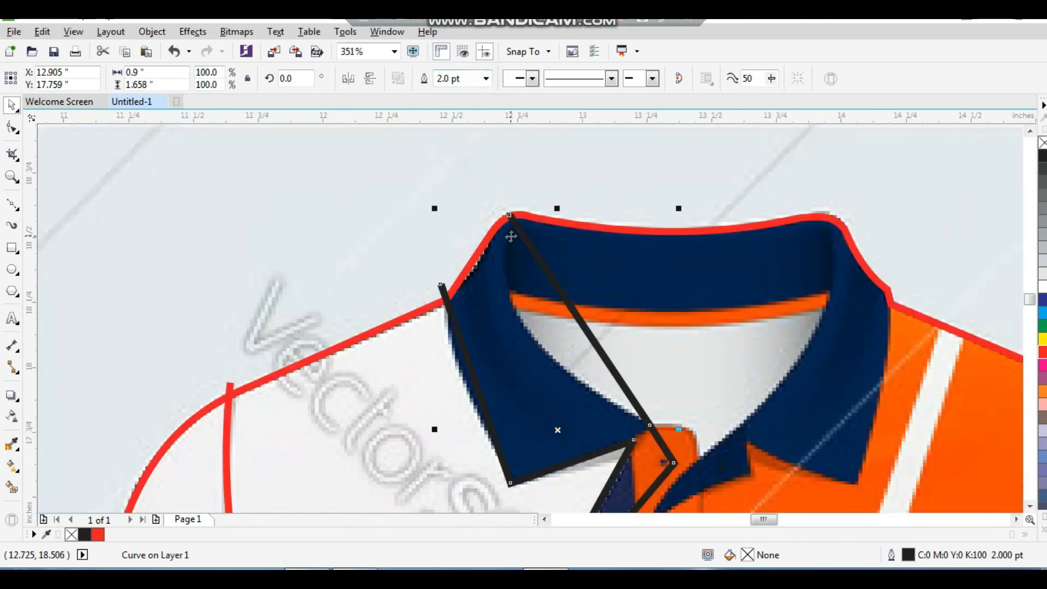
pyautogui.scroll(-2, 510, 234)
pyautogui.scroll(1, 674, 461)
pyautogui.rightClick(1042, 353)
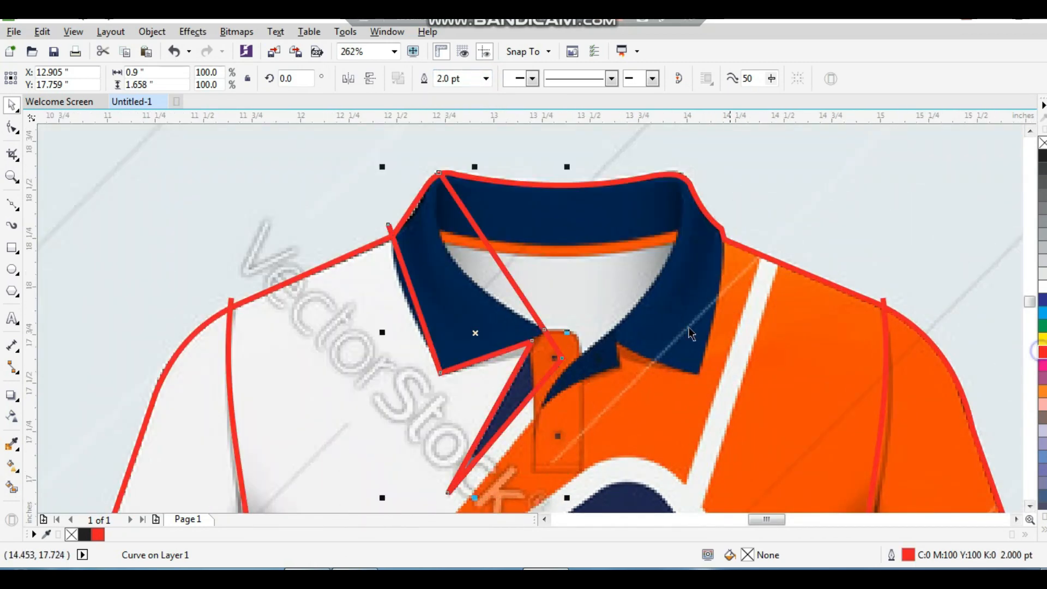
# Step: Convert all segments of the white-side collar line to curves and bend the outer one along the navy collar's edge
pyautogui.scroll(-3, 477, 219)
pyautogui.scroll(2, 674, 382)
pyautogui.press('F10')
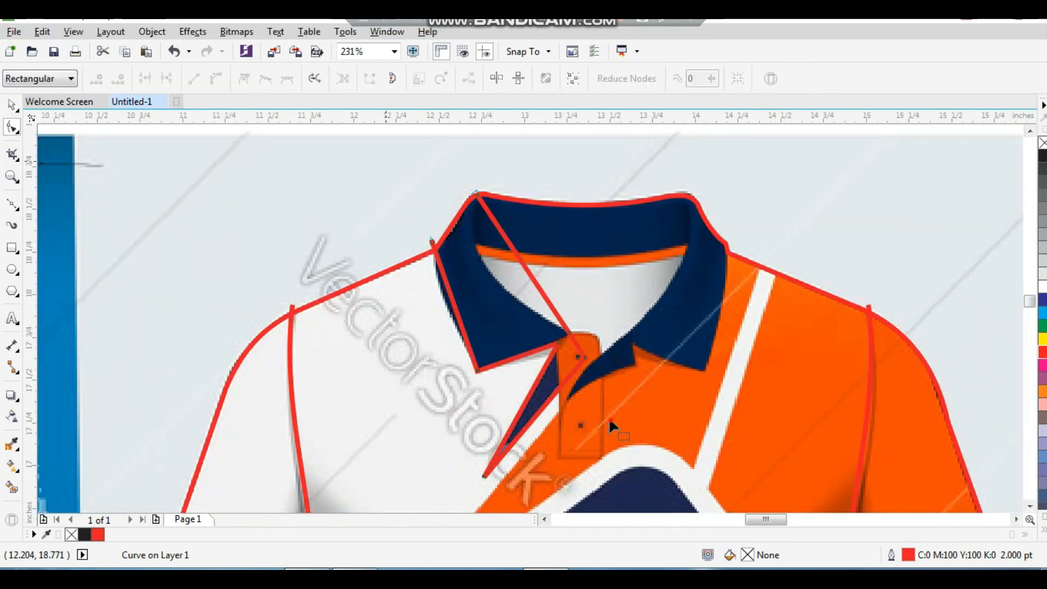
pyautogui.click(216, 80)
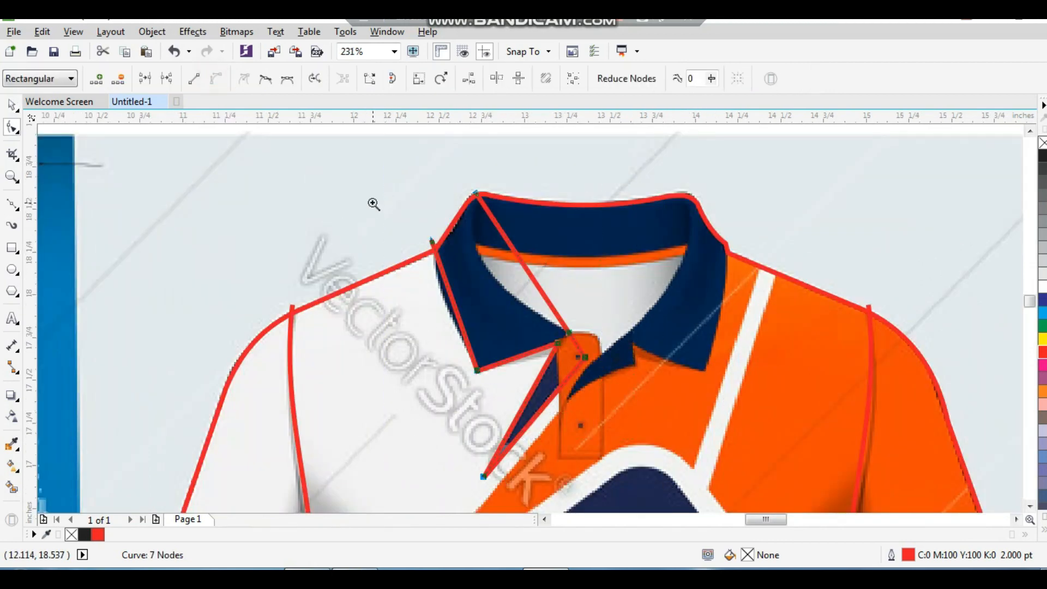
pyautogui.scroll(3, 395, 264)
pyautogui.moveTo(515, 316); pyautogui.dragTo(504, 325)
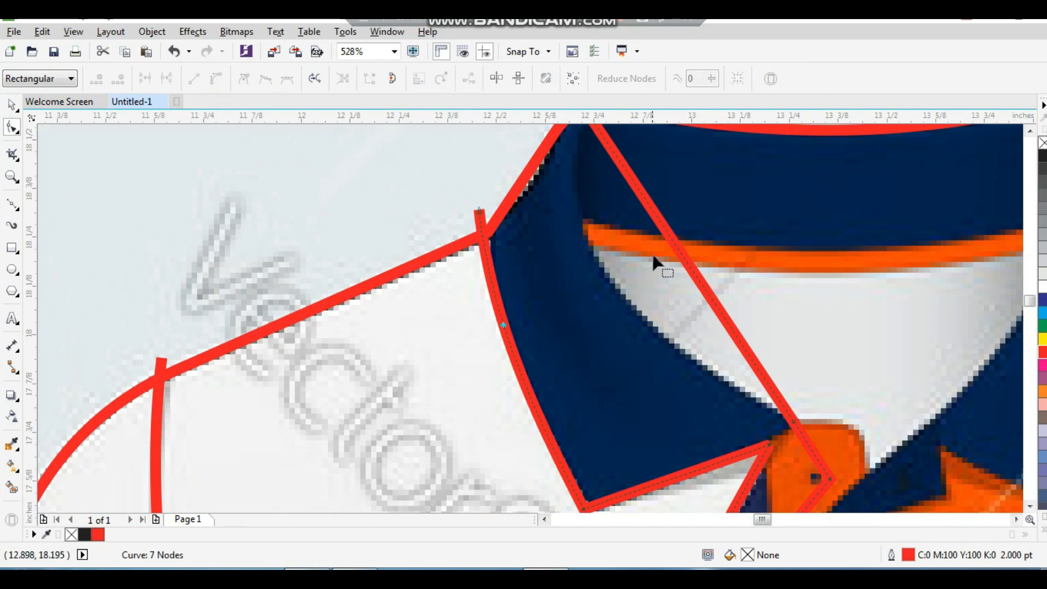
# Step: Bend the segment between the collar's peak and the placket to follow the inner neckline edge on the white side
pyautogui.moveTo(669, 238); pyautogui.dragTo(604, 276)
pyautogui.scroll(-3, 671, 321)
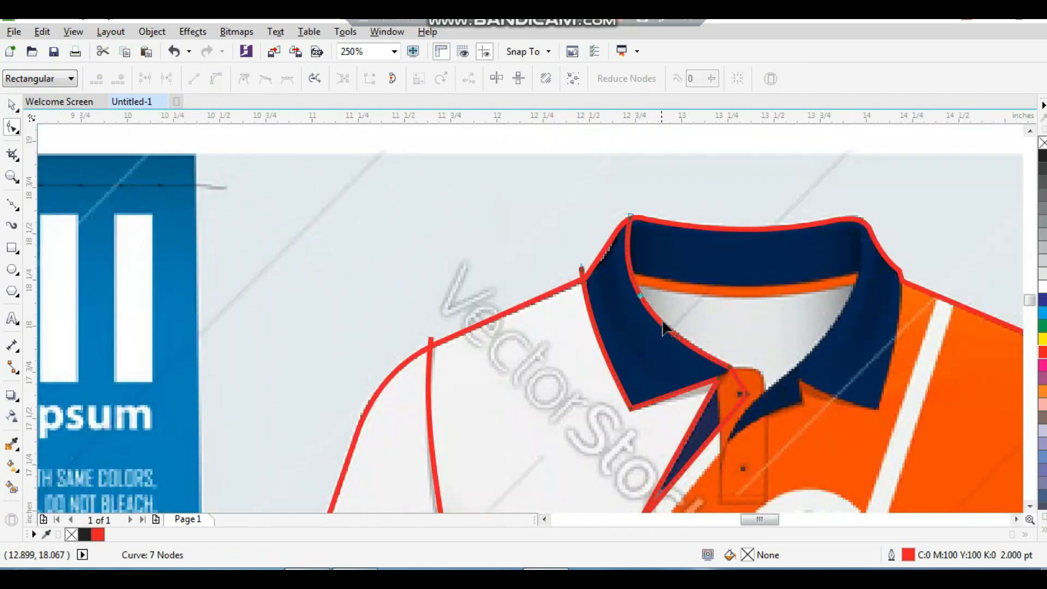
pyautogui.scroll(2, 609, 313)
pyautogui.scroll(-4, 616, 302)
pyautogui.press('space')
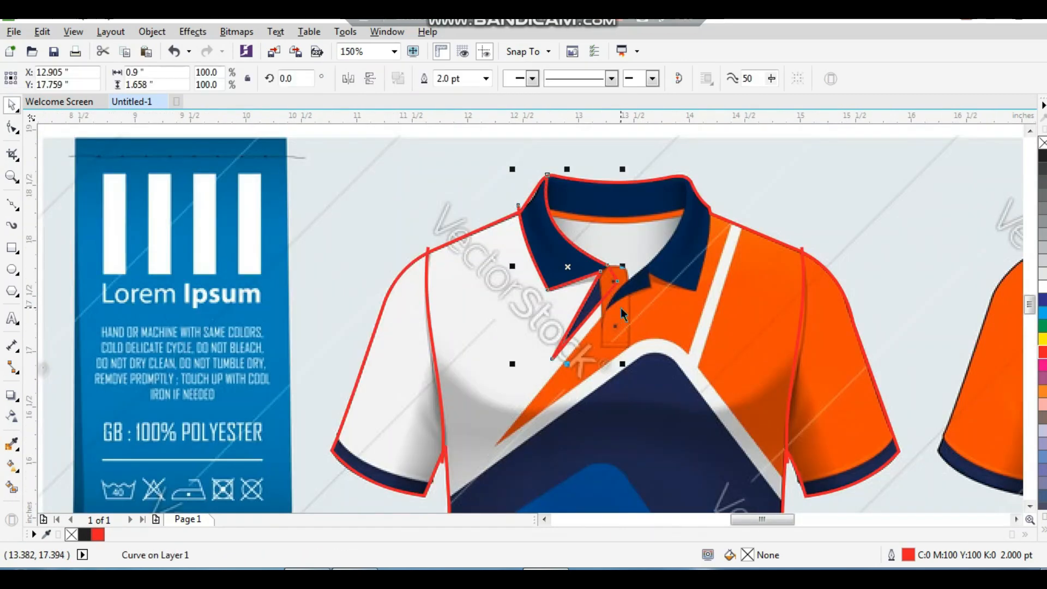
# Step: Draw a straight line from the collar's peak on the orange side to the lower tip of the navy collar flap on the placket
pyautogui.moveTo(489, 145); pyautogui.dragTo(778, 369)
pyautogui.moveTo(713, 199); pyautogui.dragTo(377, 443)
pyautogui.scroll(-2, 298, 234)
pyautogui.click(13, 206)
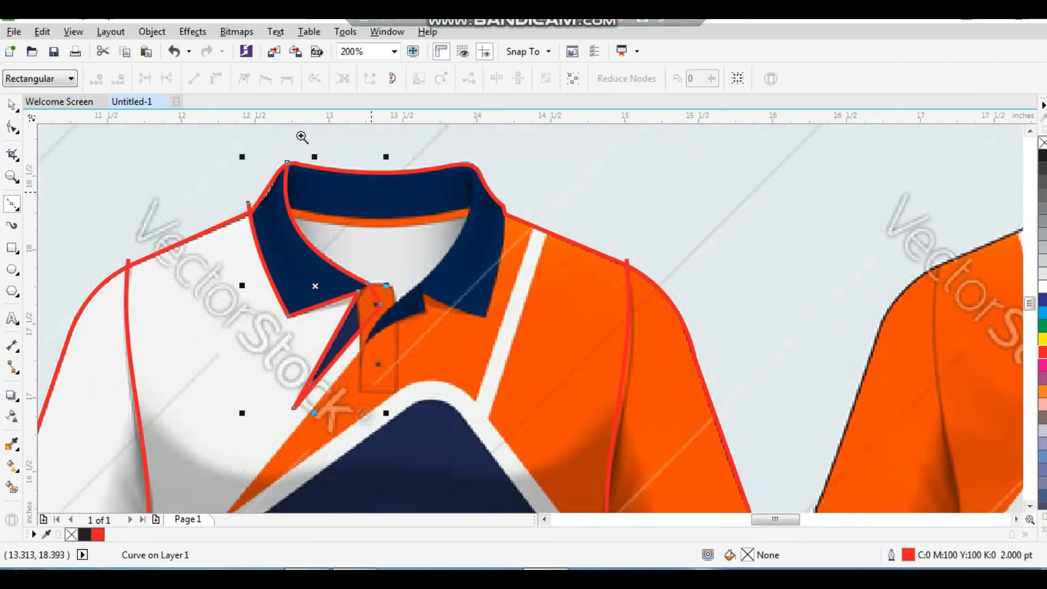
pyautogui.scroll(2, 553, 358)
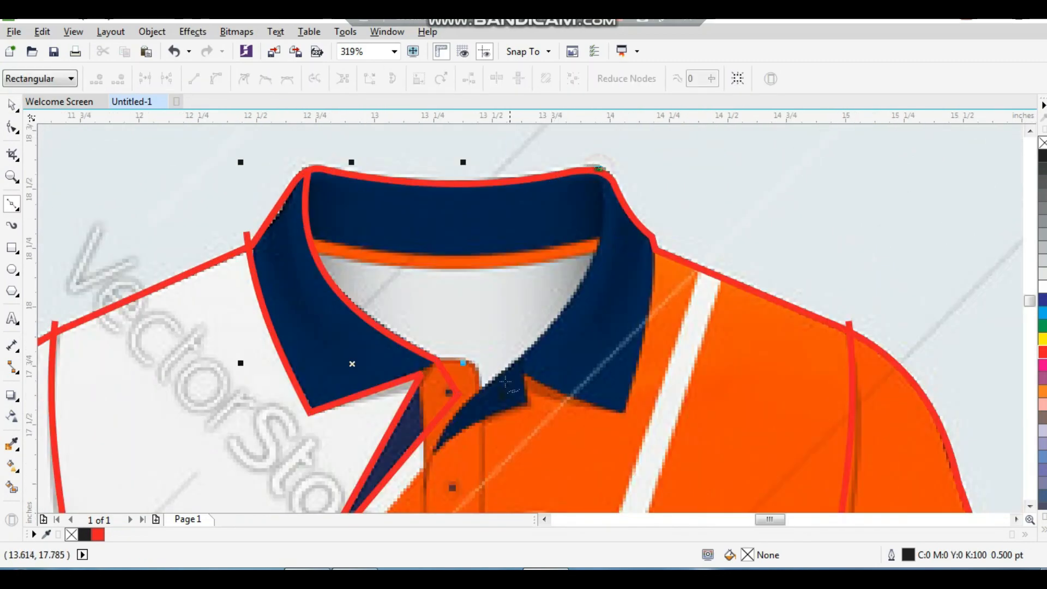
pyautogui.click(431, 452)
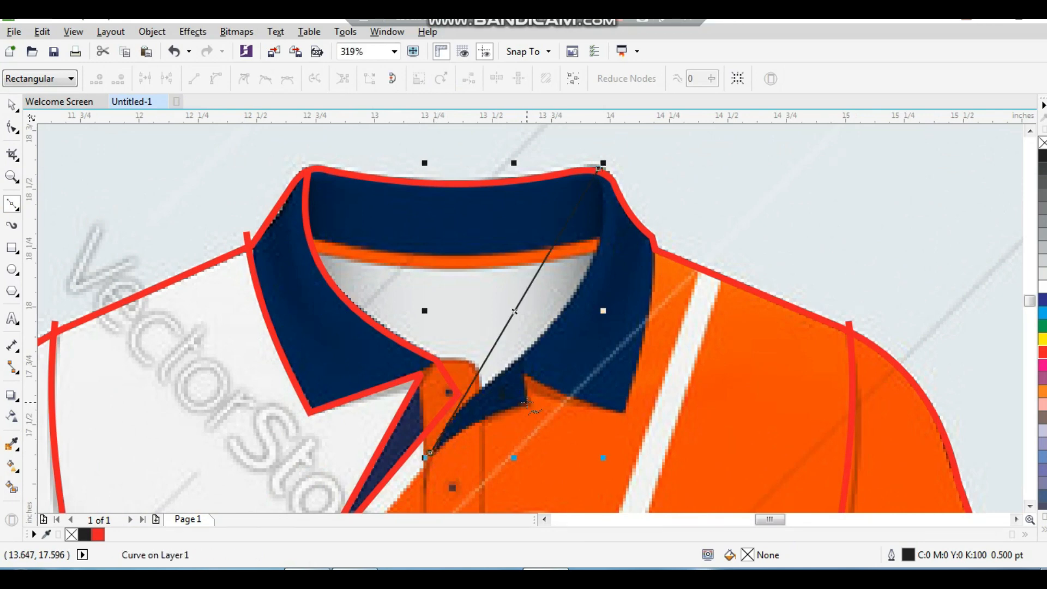
# Step: Continue the line around the flap's notch and the collar point to the orange shoulder, ending just beyond the body outline
pyautogui.click(523, 376)
pyautogui.click(624, 412)
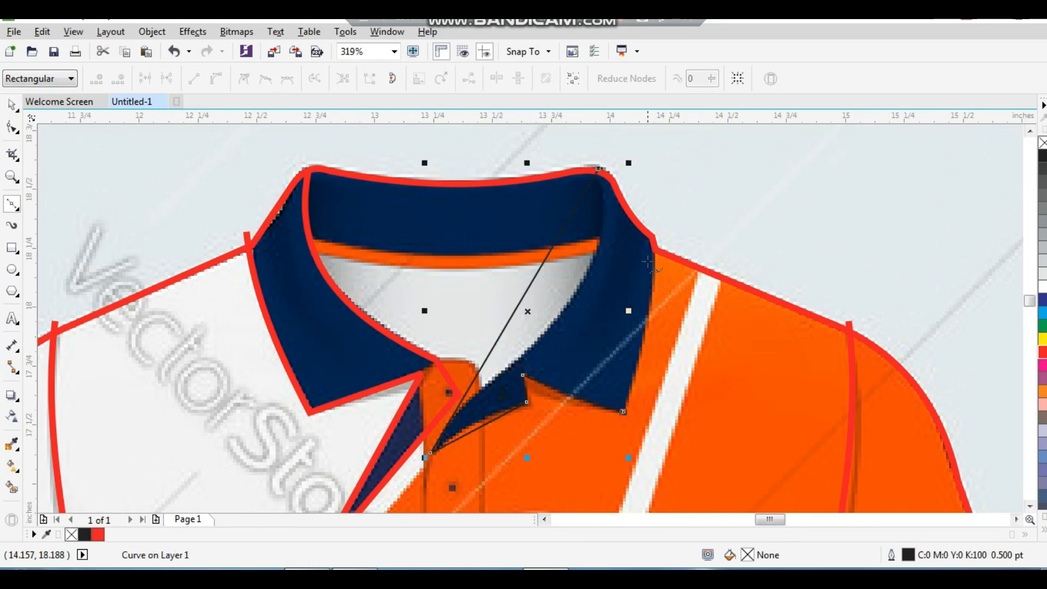
pyautogui.click(655, 245)
pyautogui.click(684, 178)
pyautogui.press('space')
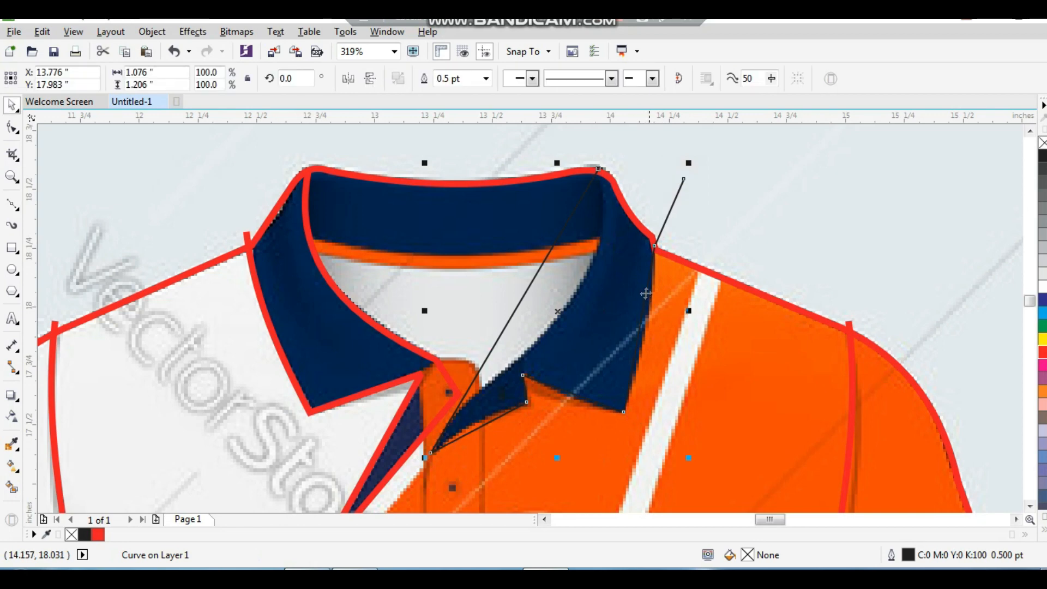
# Step: Convert the orange-side collar line's segments to curves and shape the long one along the inner neckline edge down to the flap tip
pyautogui.press('F10')
pyautogui.click(216, 78)
pyautogui.moveTo(534, 281); pyautogui.dragTo(552, 315)
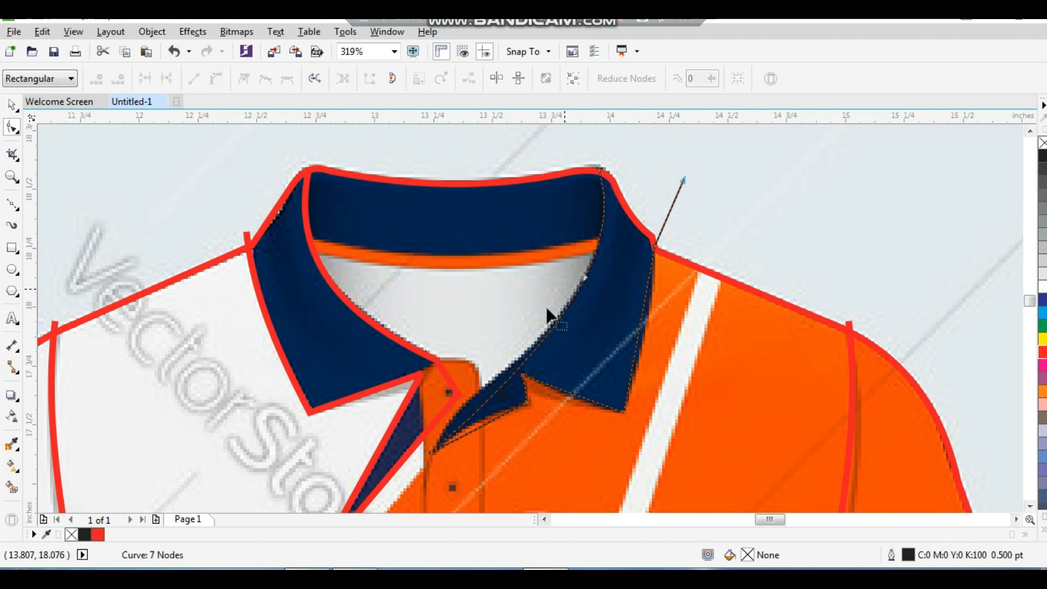
pyautogui.click(431, 451)
pyautogui.moveTo(539, 359); pyautogui.dragTo(494, 338)
# Step: Bend the segments along the orange-side collar's lower edge and the underside of its flap to match the image
pyautogui.moveTo(628, 264); pyautogui.dragTo(631, 316)
pyautogui.scroll(-1, 554, 319)
pyautogui.scroll(2, 534, 281)
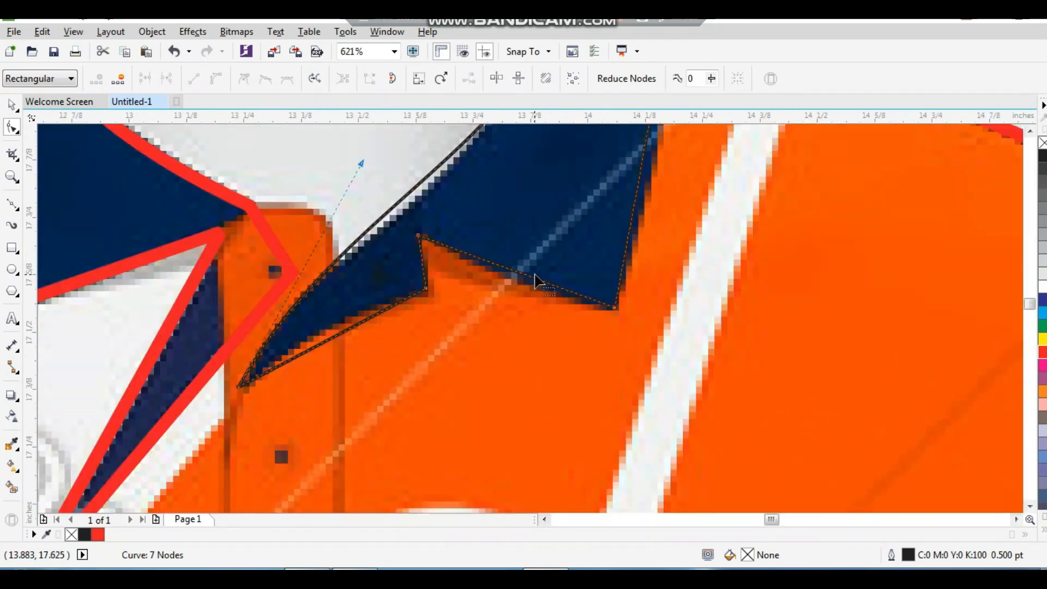
pyautogui.click(530, 285)
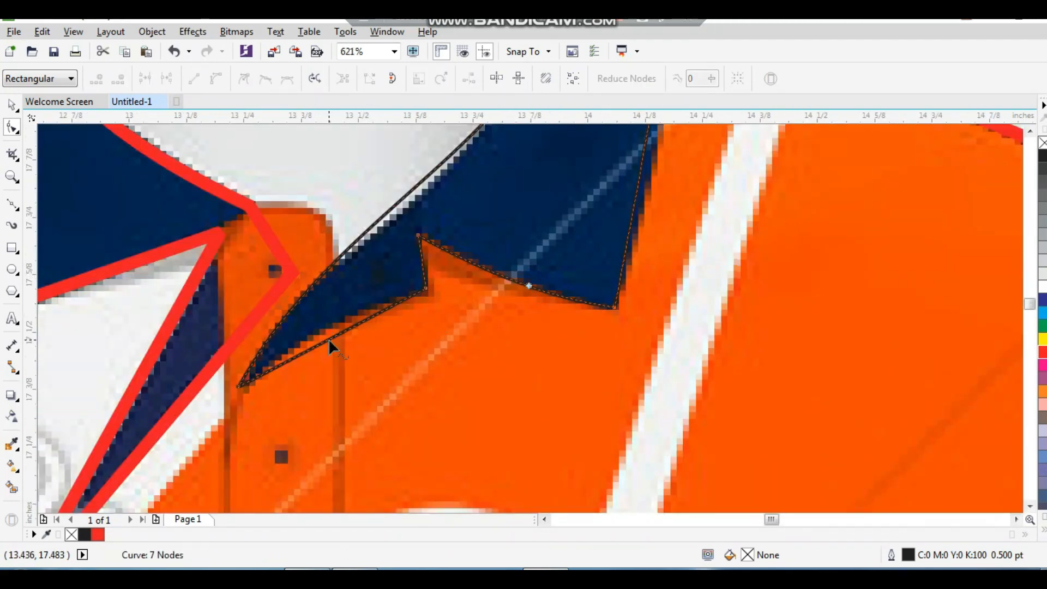
pyautogui.scroll(-2, 515, 341)
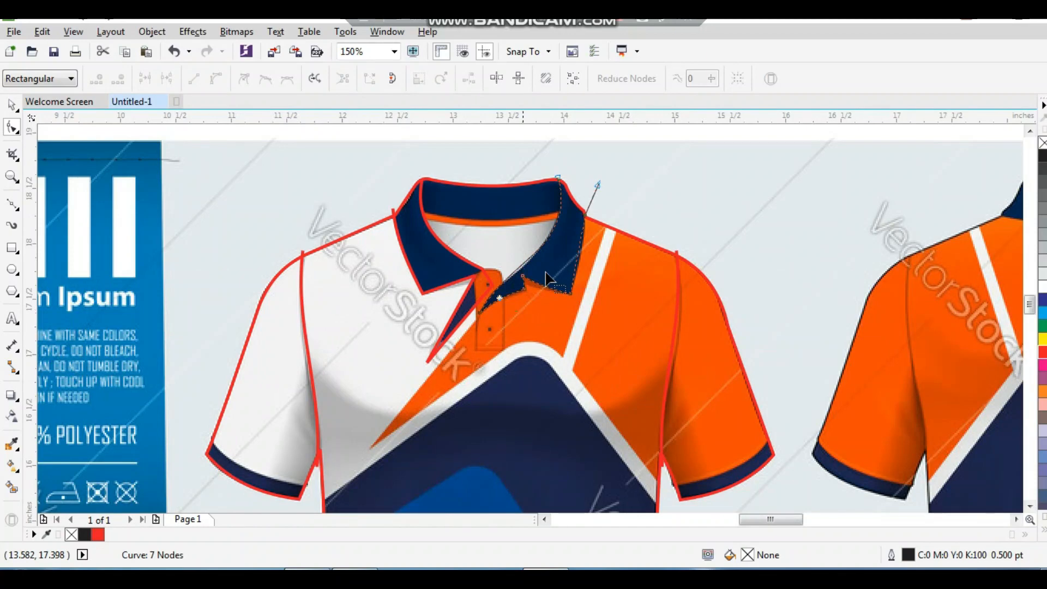
# Step: Bend the outer segment between the collar point and the orange shoulder to follow the navy collar's edge
pyautogui.scroll(2, 547, 280)
pyautogui.moveTo(558, 253); pyautogui.dragTo(572, 254)
pyautogui.press('space')
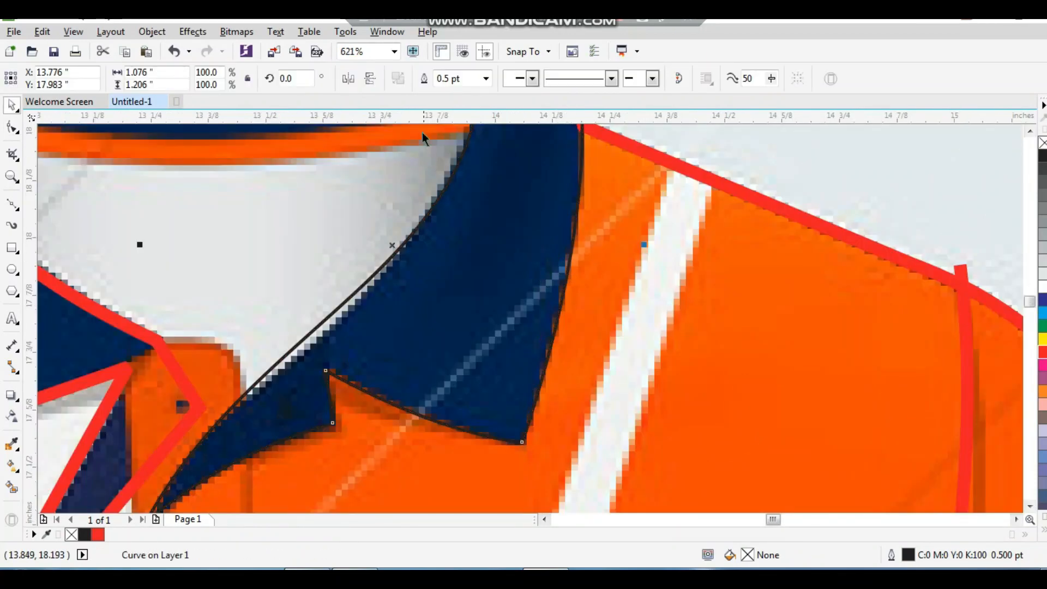
# Step: Give the orange-side collar line a 2.0 pt red outline
pyautogui.click(486, 79)
pyautogui.click(547, 208)
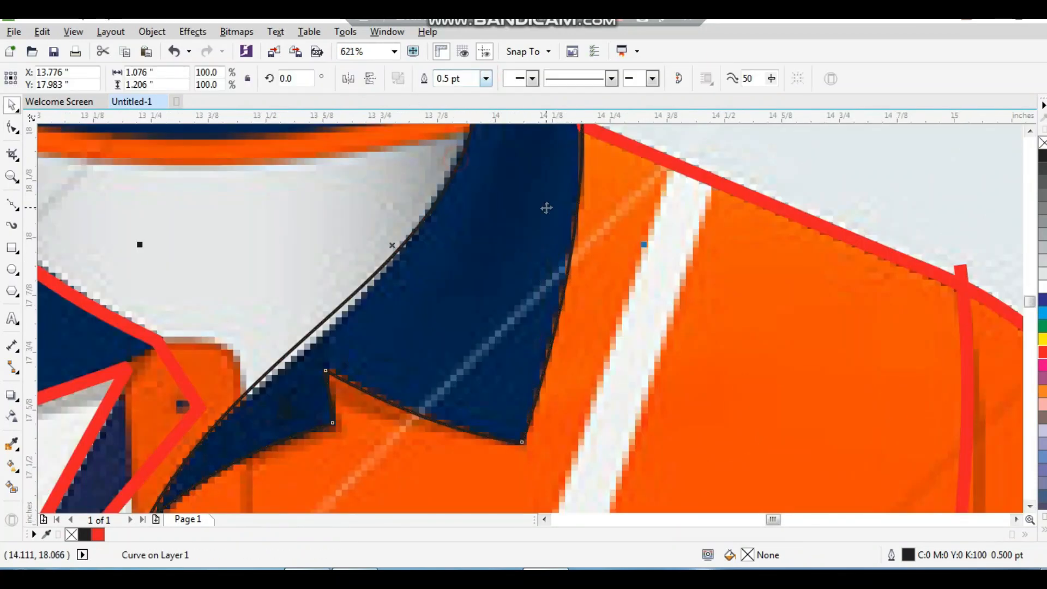
pyautogui.click(485, 80)
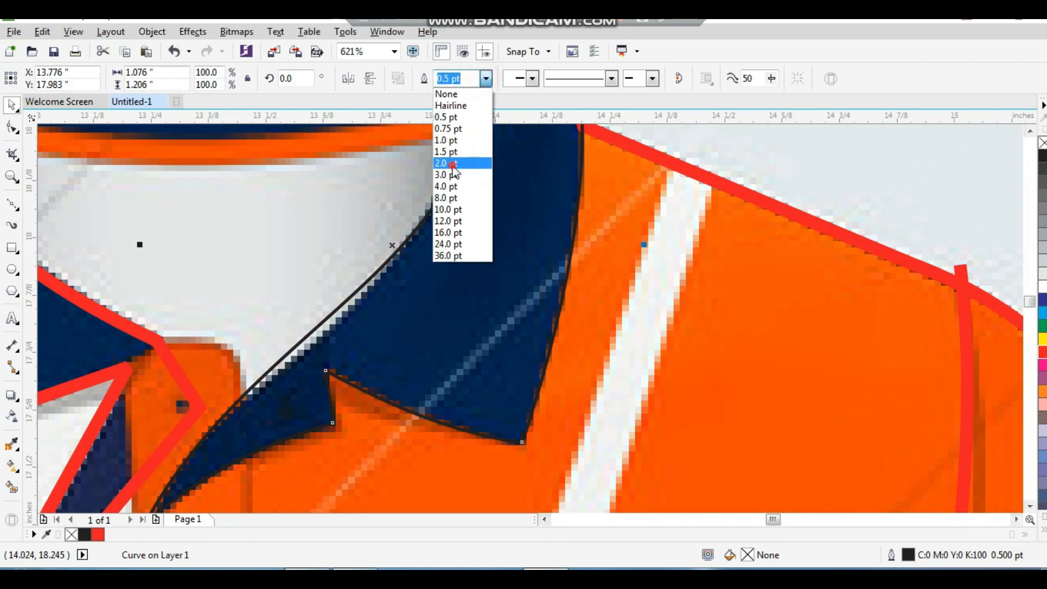
pyautogui.click(453, 164)
pyautogui.rightClick(1043, 364)
pyautogui.scroll(-3, 768, 318)
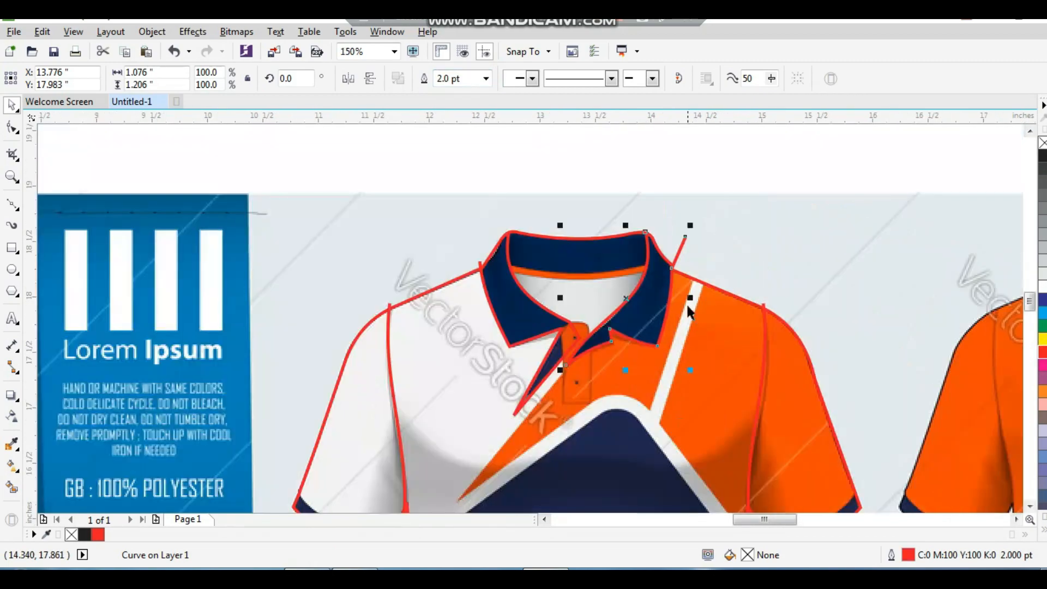
# Step: Draw a closed straight-segment outline around the button placket, with angled upper corners, about 0.26 by 0.72 inches
pyautogui.scroll(2, 508, 285)
pyautogui.scroll(2, 600, 415)
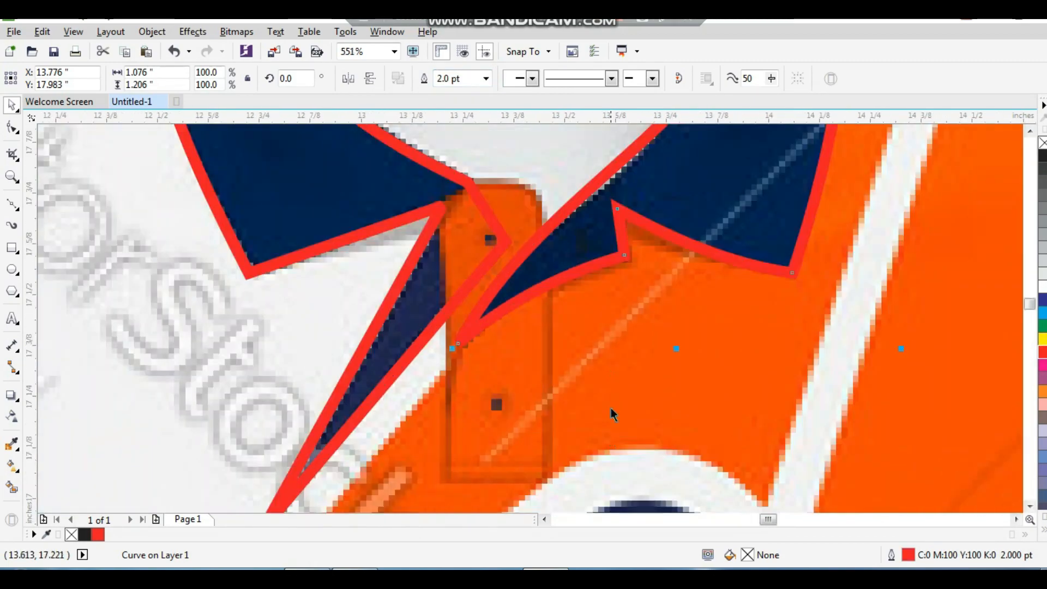
pyautogui.click(12, 203)
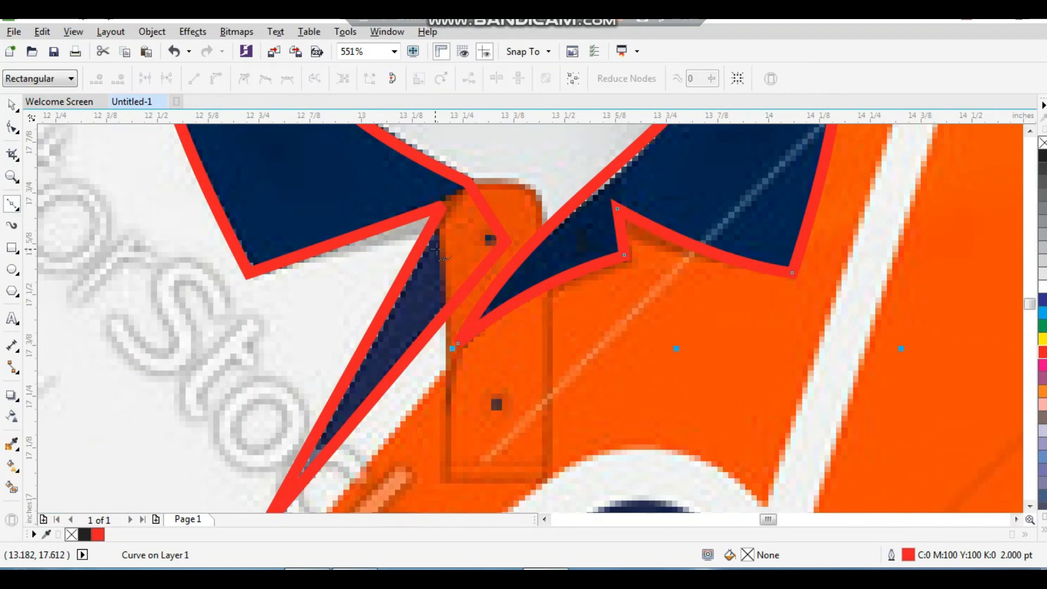
pyautogui.press('Escape')
pyautogui.click(474, 190)
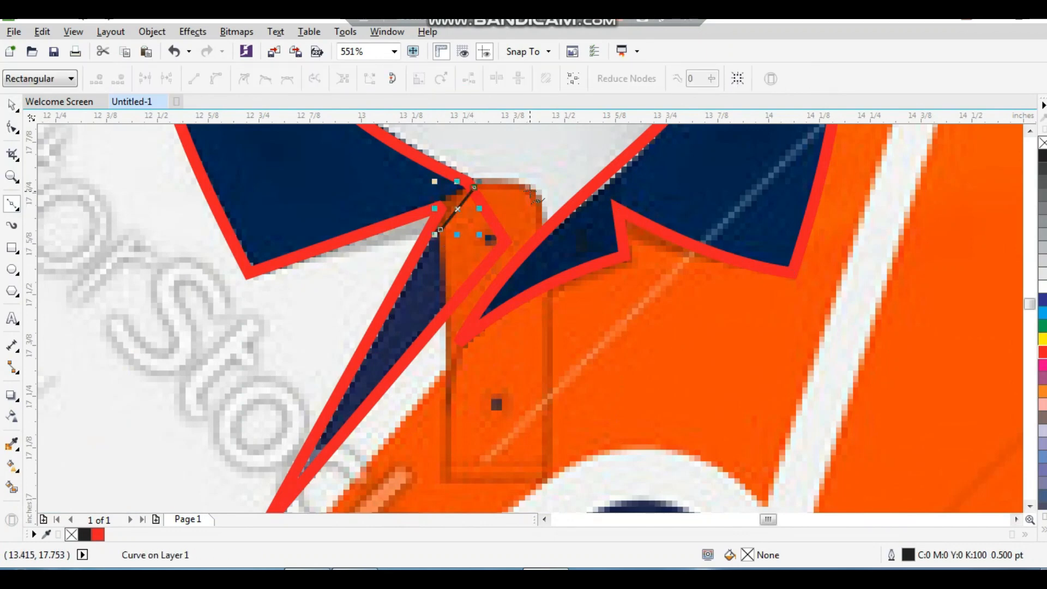
pyautogui.click(542, 226)
pyautogui.click(548, 479)
pyautogui.click(441, 476)
pyautogui.click(441, 229)
# Step: Convert the placket outline's segments to curves, bend its white-side edge to match the image, and round both upper corners
pyautogui.press('space')
pyautogui.doubleClick(547, 293)
pyautogui.moveTo(601, 156); pyautogui.dragTo(354, 512)
pyautogui.click(446, 348)
pyautogui.moveTo(450, 343); pyautogui.dragTo(451, 344)
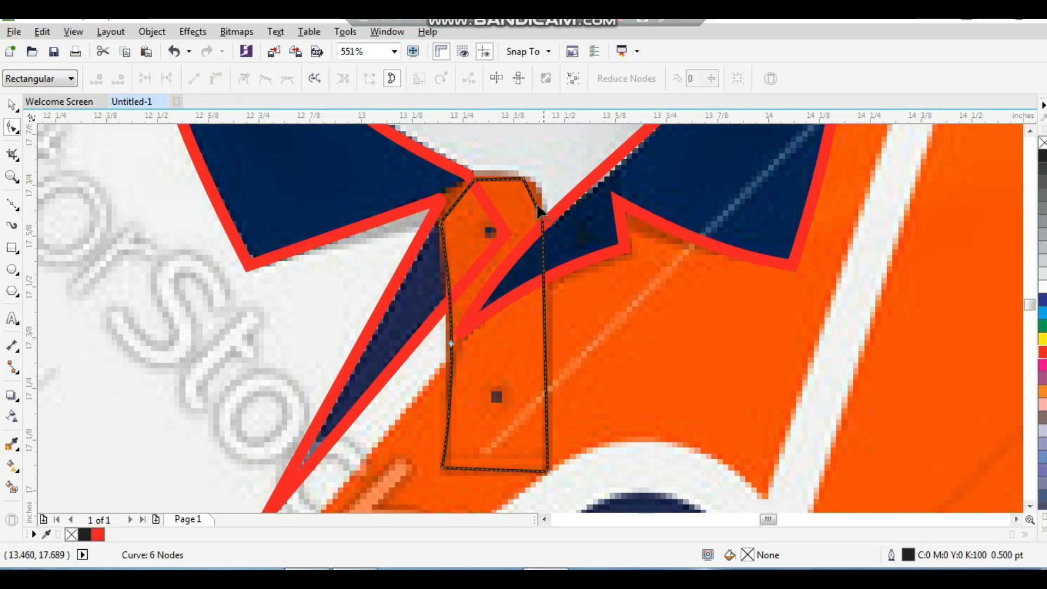
pyautogui.moveTo(532, 195); pyautogui.dragTo(543, 200)
pyautogui.moveTo(456, 200); pyautogui.dragTo(453, 194)
pyautogui.press('space')
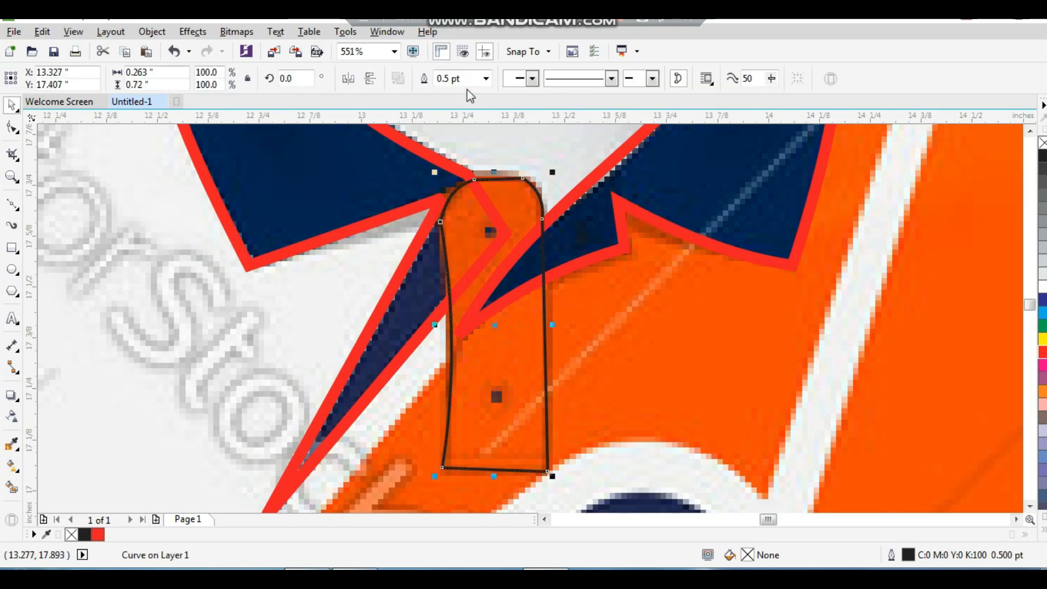
# Step: Give the placket outline a 2.0 pt red outline
pyautogui.click(486, 79)
pyautogui.click(467, 167)
pyautogui.click(488, 80)
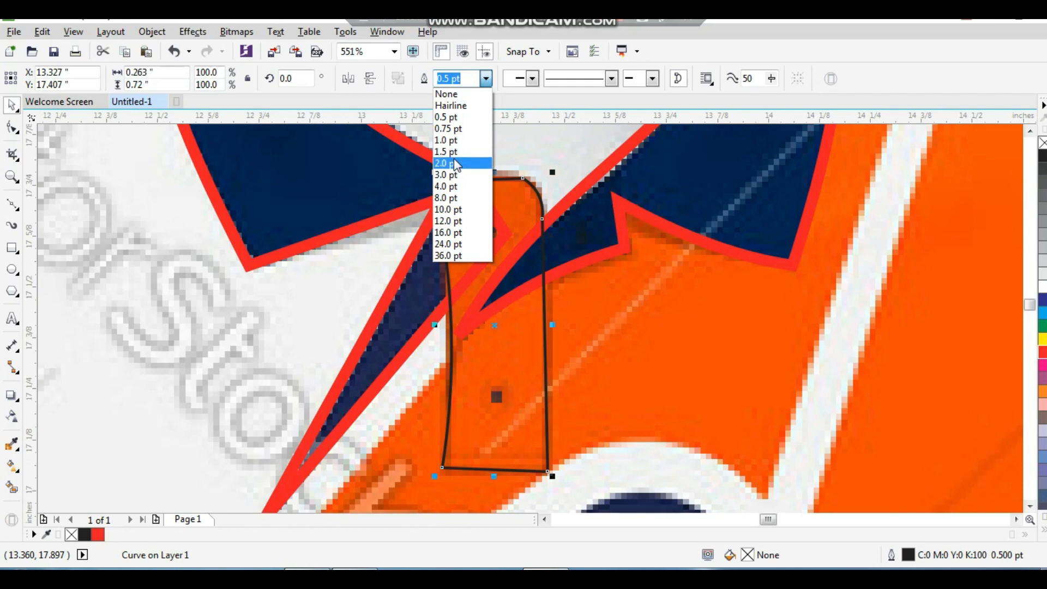
pyautogui.click(468, 167)
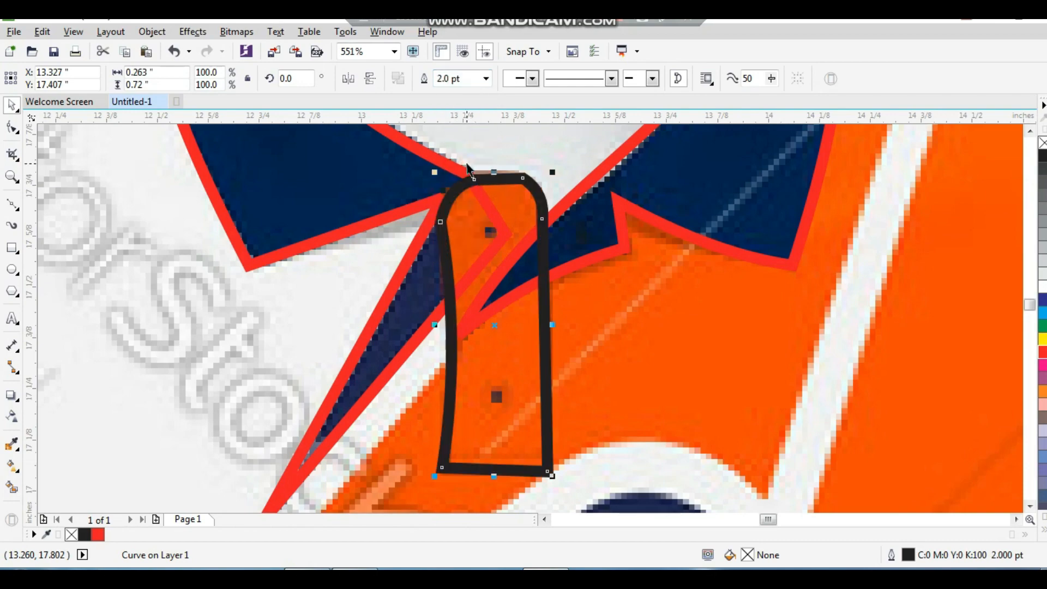
pyautogui.rightClick(1043, 352)
# Step: Draw a 2.0 pt line from the shoulder down the stripe's inner edge, across to the orange panel's tip, and back up to the placket
pyautogui.scroll(-2, 560, 330)
pyautogui.moveTo(416, 253); pyautogui.dragTo(726, 468)
pyautogui.press('F3')
pyautogui.press('F3')
pyautogui.press('F2')
pyautogui.moveTo(408, 163); pyautogui.dragTo(715, 425)
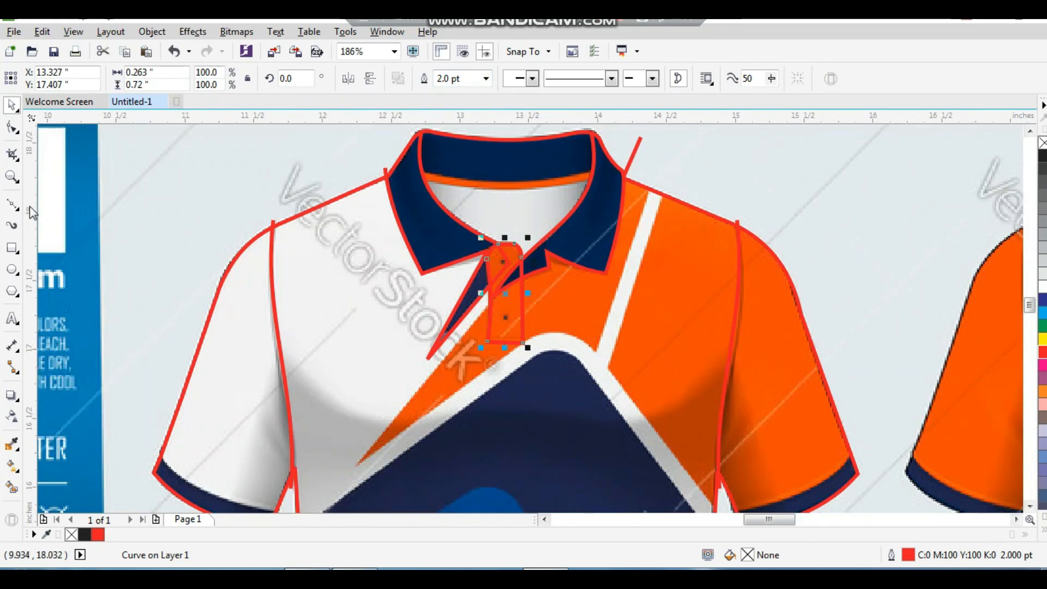
pyautogui.press('F10')
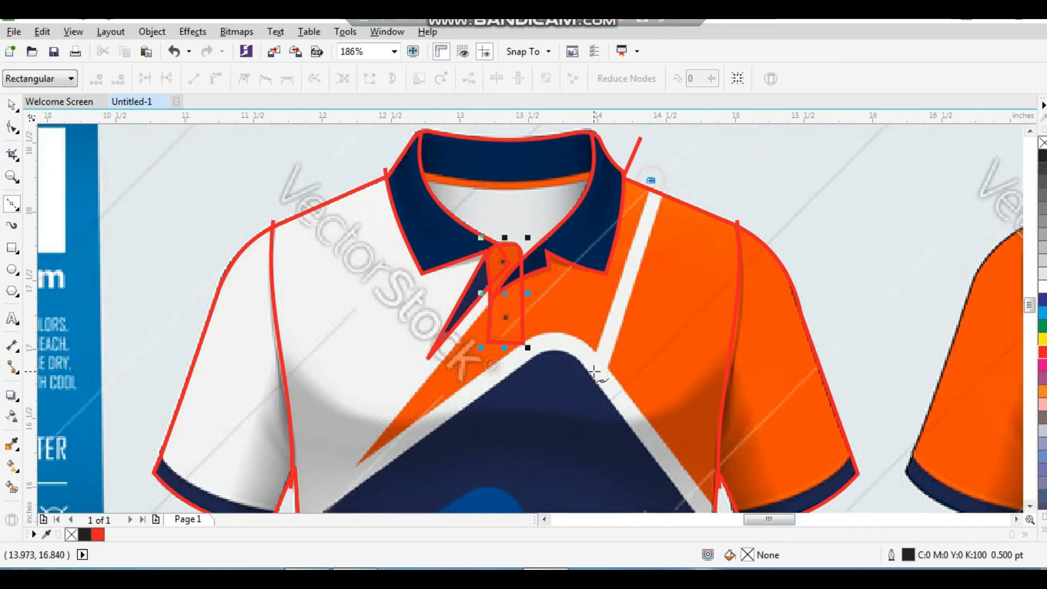
pyautogui.click(596, 350)
pyautogui.click(354, 464)
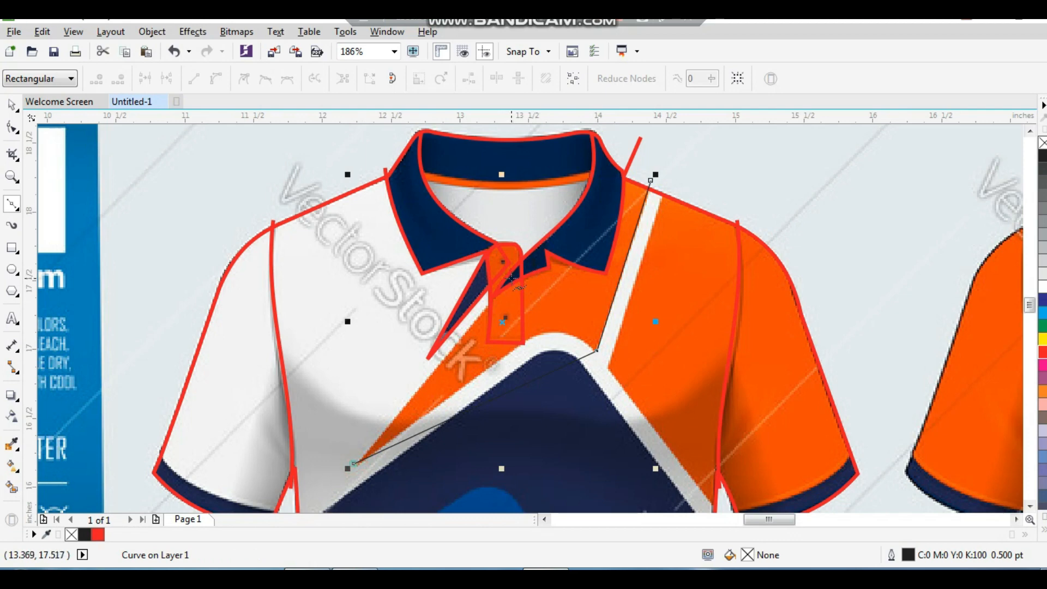
pyautogui.click(511, 278)
pyautogui.press('space')
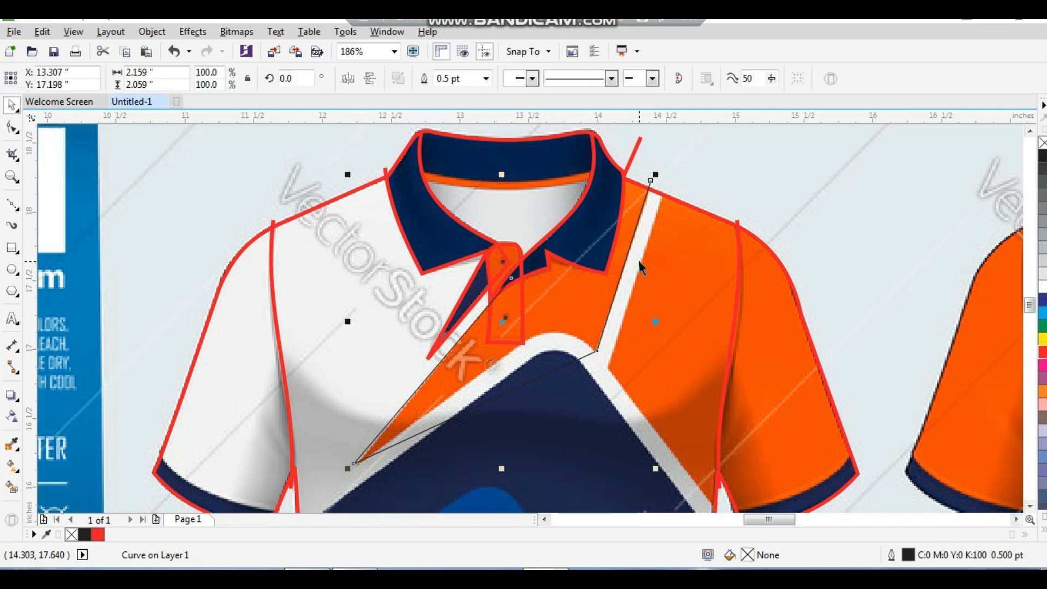
pyautogui.click(485, 79)
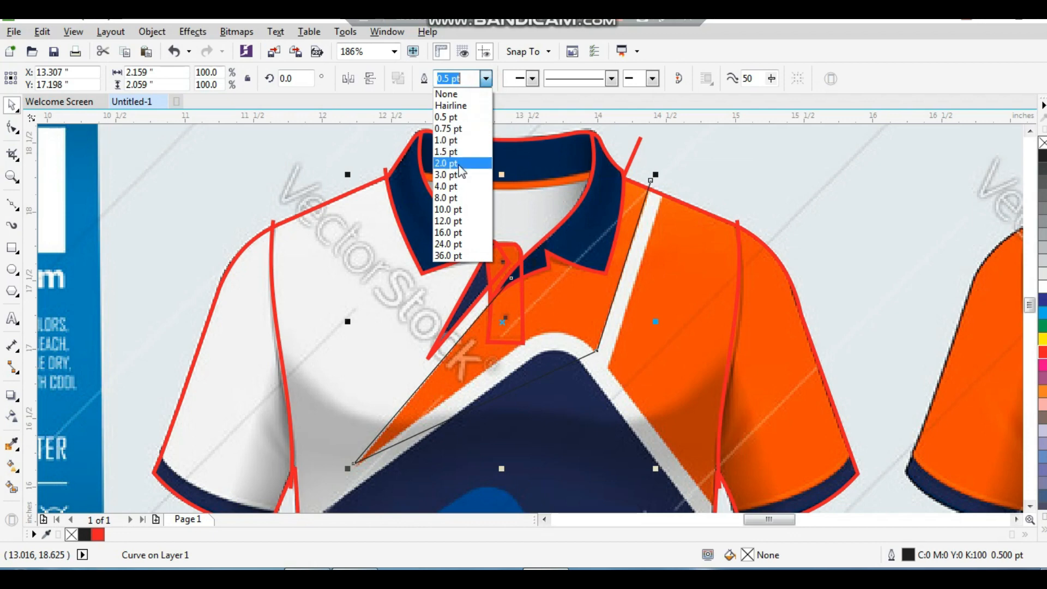
pyautogui.click(452, 163)
pyautogui.press('F10')
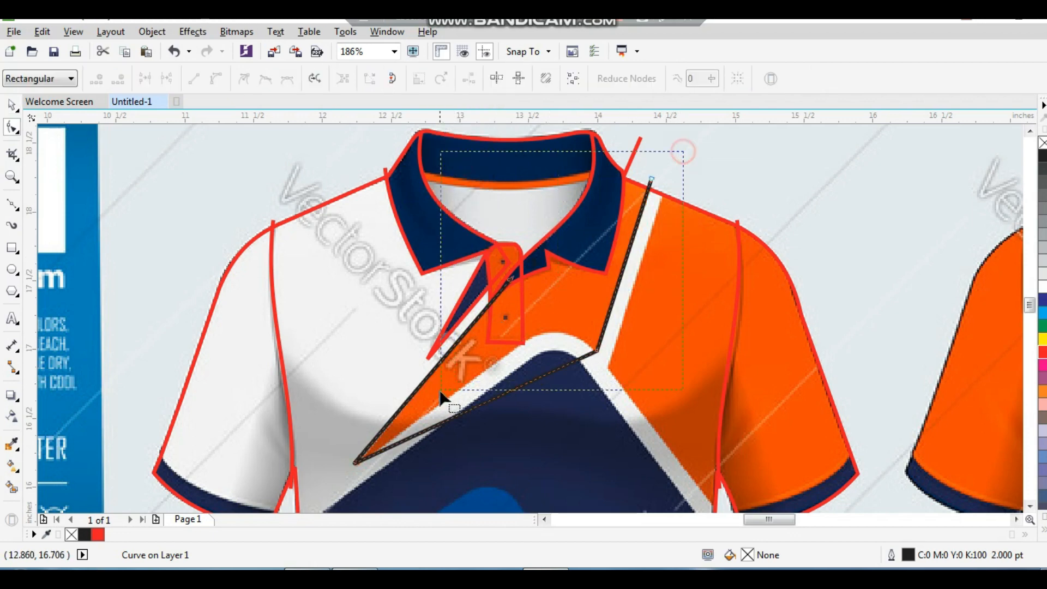
pyautogui.moveTo(442, 394); pyautogui.dragTo(441, 394)
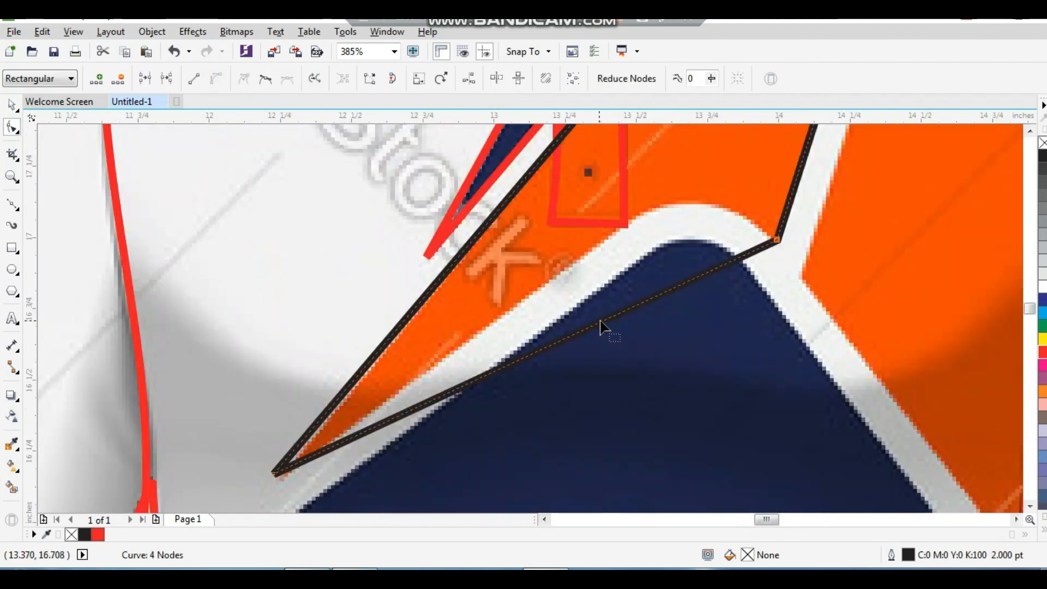
pyautogui.scroll(2, 427, 448)
pyautogui.moveTo(615, 316); pyautogui.dragTo(632, 269)
pyautogui.hotkey('ctrl', 'z')
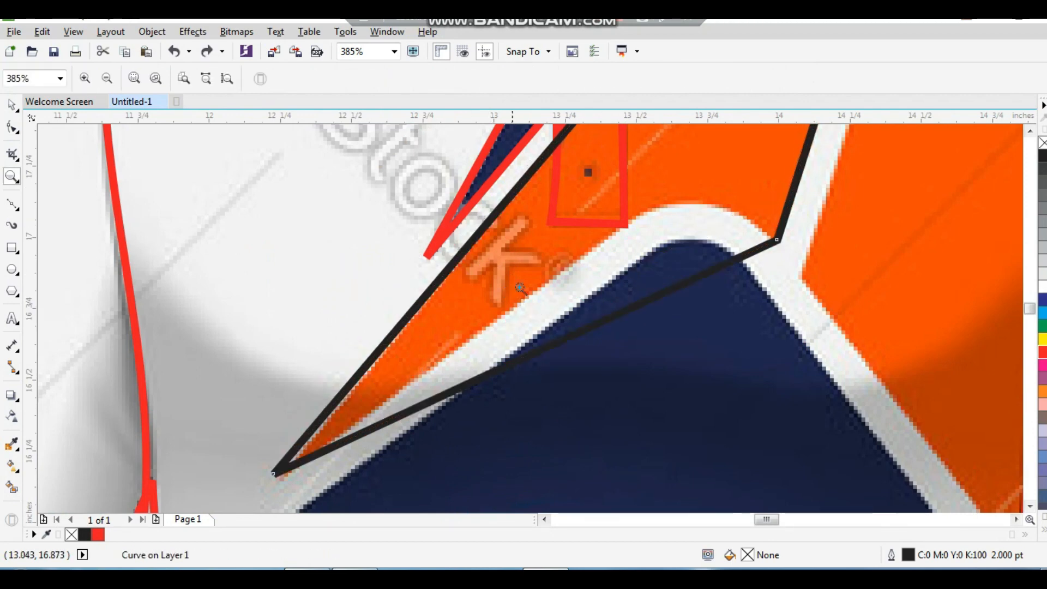
# Step: Convert the orange chest panel's lower segment to a curve and bend it along the upper edge of the white band
pyautogui.click(582, 330)
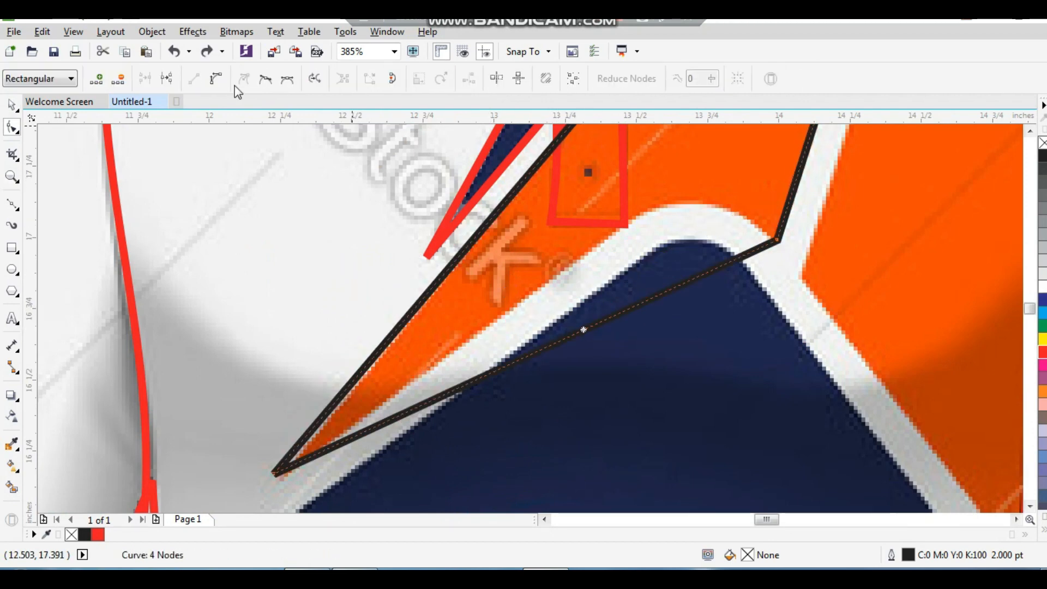
pyautogui.click(216, 78)
pyautogui.moveTo(609, 315); pyautogui.dragTo(622, 224)
pyautogui.click(777, 240)
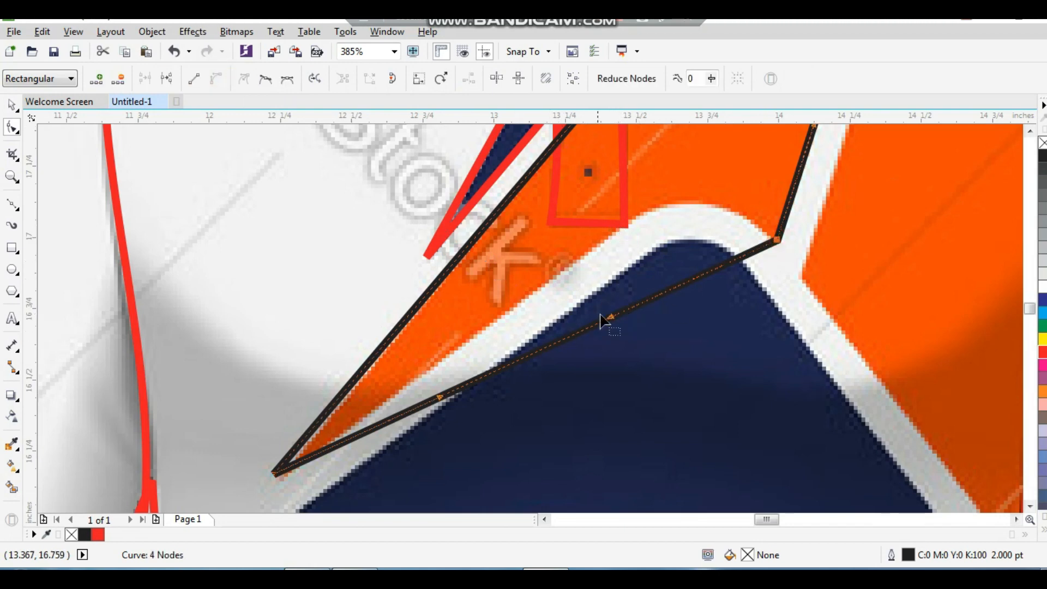
pyautogui.moveTo(612, 321); pyautogui.dragTo(629, 194)
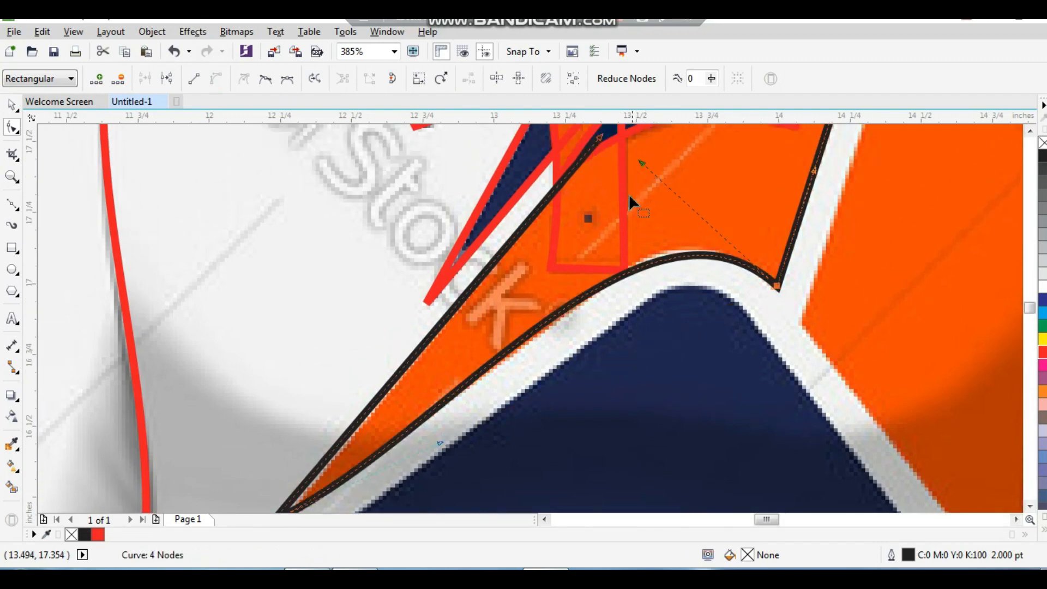
pyautogui.scroll(-3, 629, 194)
pyautogui.moveTo(415, 243); pyautogui.dragTo(685, 444)
pyautogui.press('space')
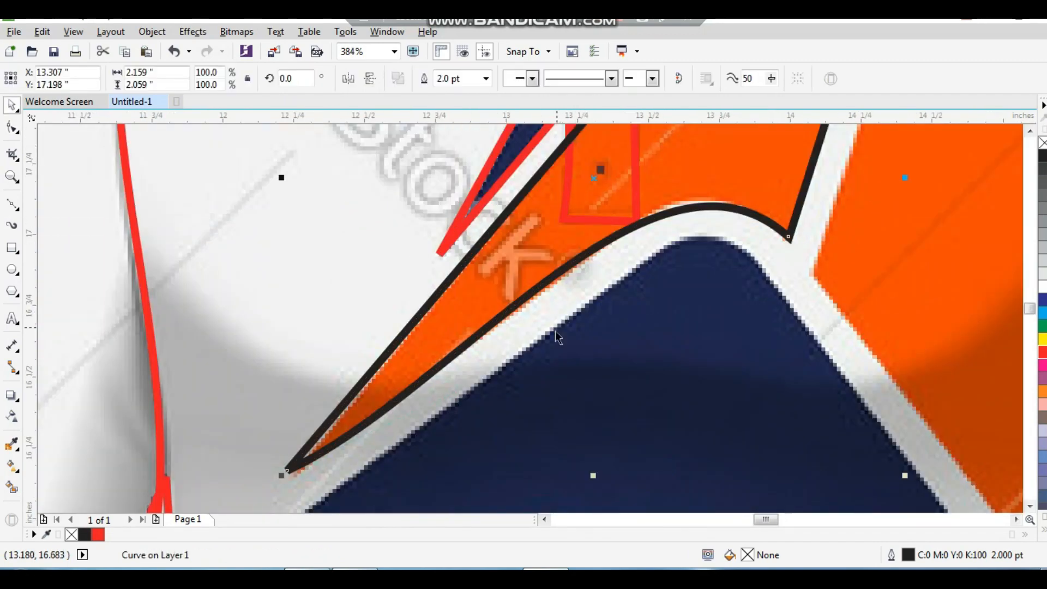
# Step: Draw a 2.0 pt line from the shoulder down the white stripe's outer edge and along the orange panel's lower edge to the armpit
pyautogui.press('F3')
pyautogui.press('F3')
pyautogui.moveTo(646, 297); pyautogui.dragTo(765, 418)
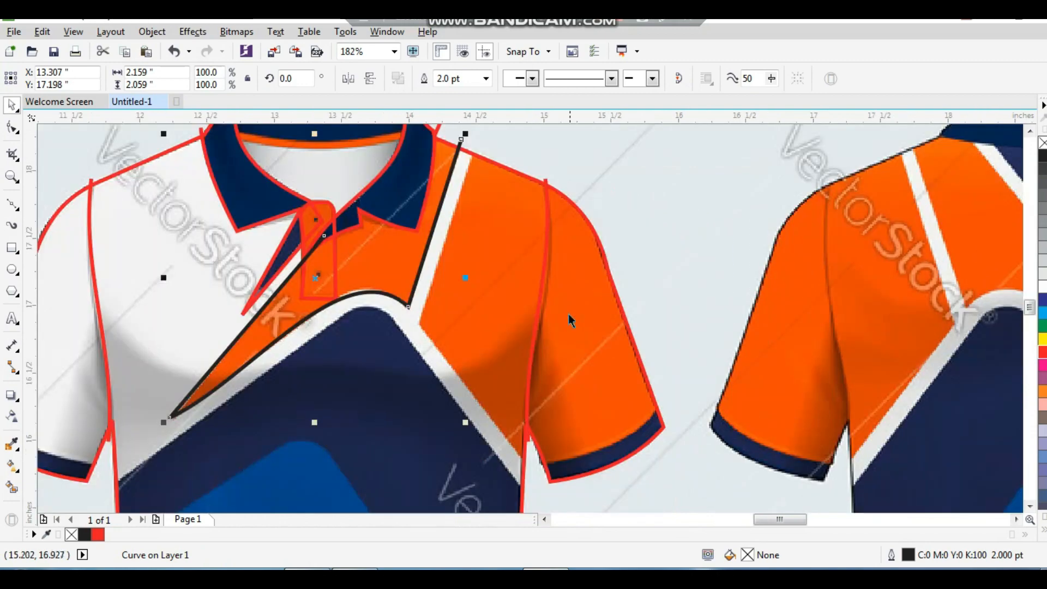
pyautogui.click(12, 204)
pyautogui.click(473, 148)
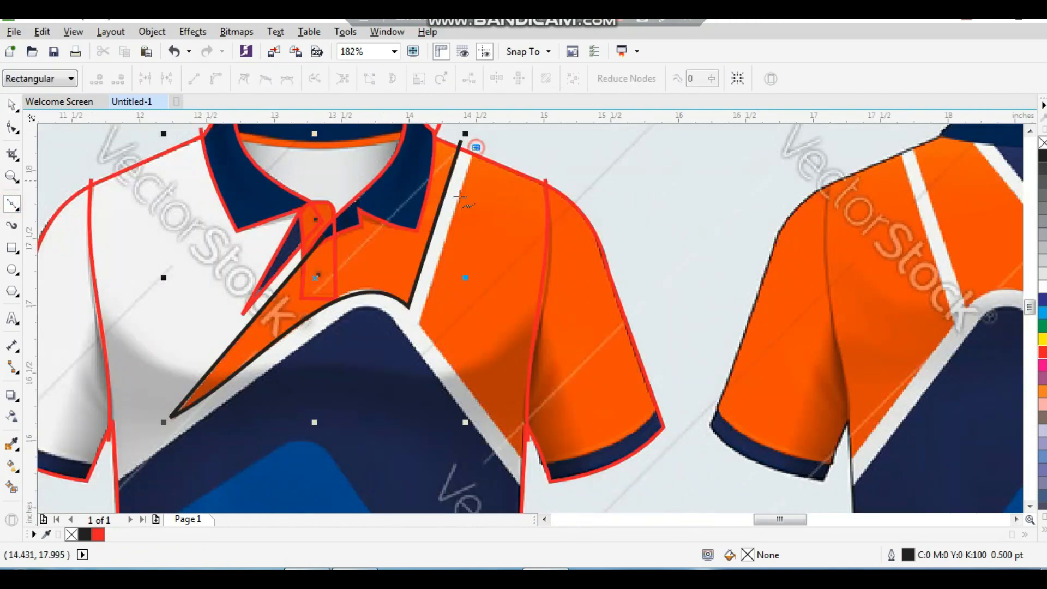
pyautogui.click(420, 325)
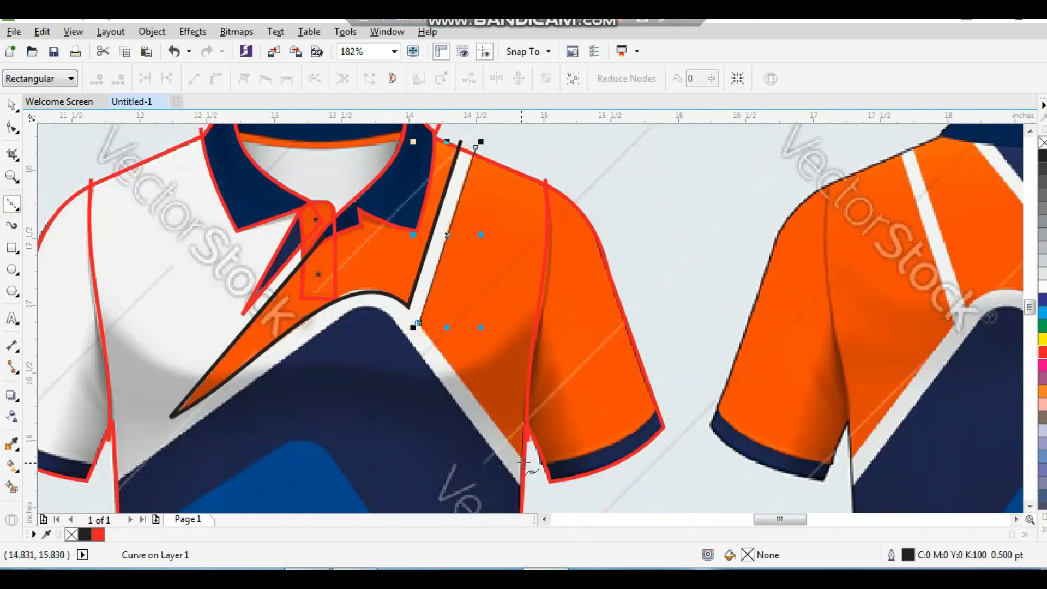
pyautogui.press('space')
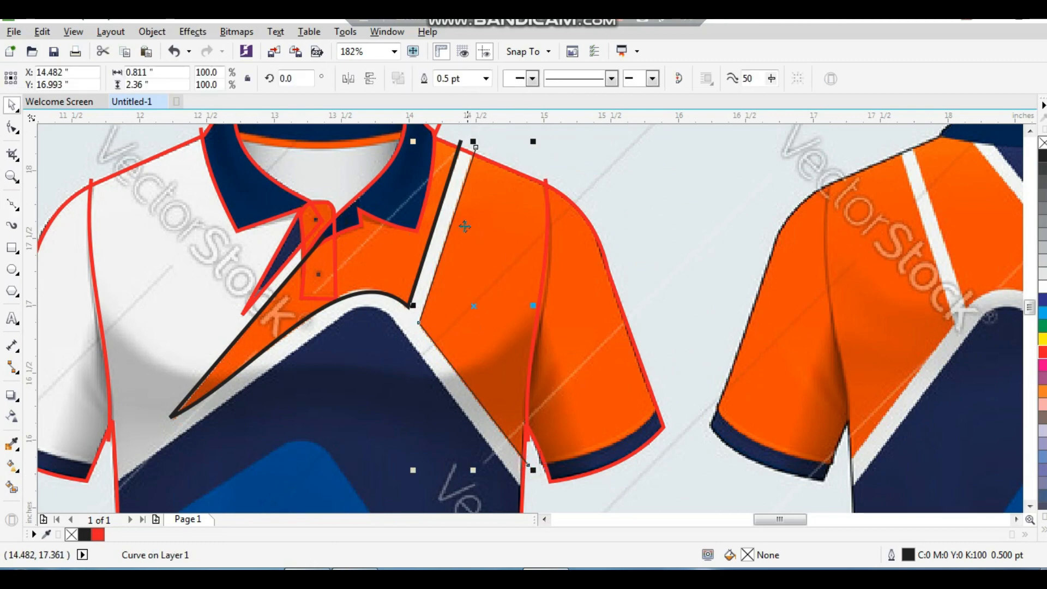
pyautogui.click(485, 78)
pyautogui.click(453, 164)
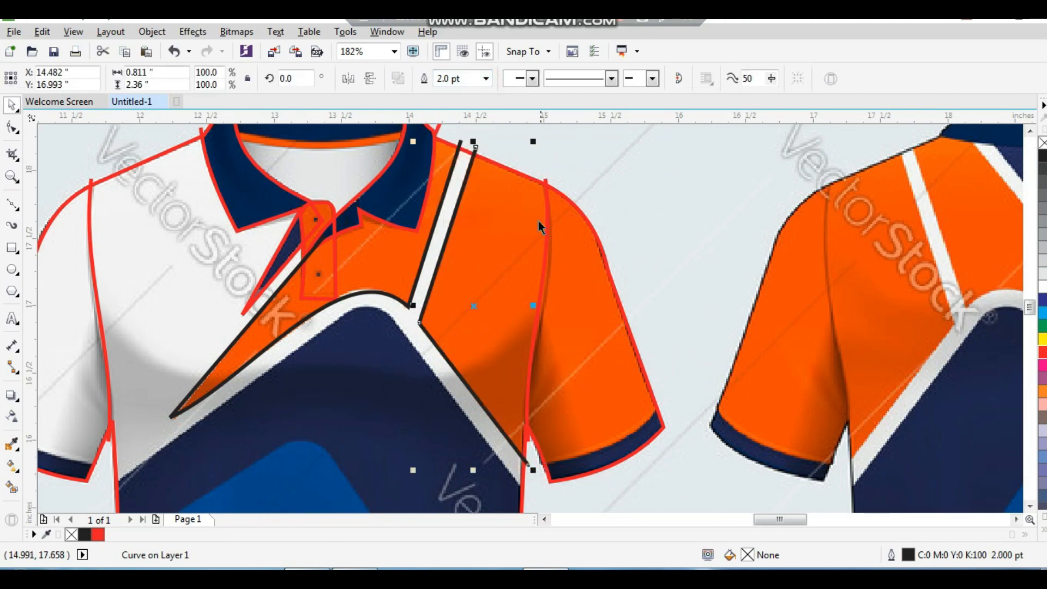
# Step: Draw a straight line about 1.29 inches long across the inside neck, just above the orange trim and overlapping both collar edges
pyautogui.scroll(-2, 539, 221)
pyautogui.press('F2')
pyautogui.moveTo(280, 157); pyautogui.dragTo(632, 447)
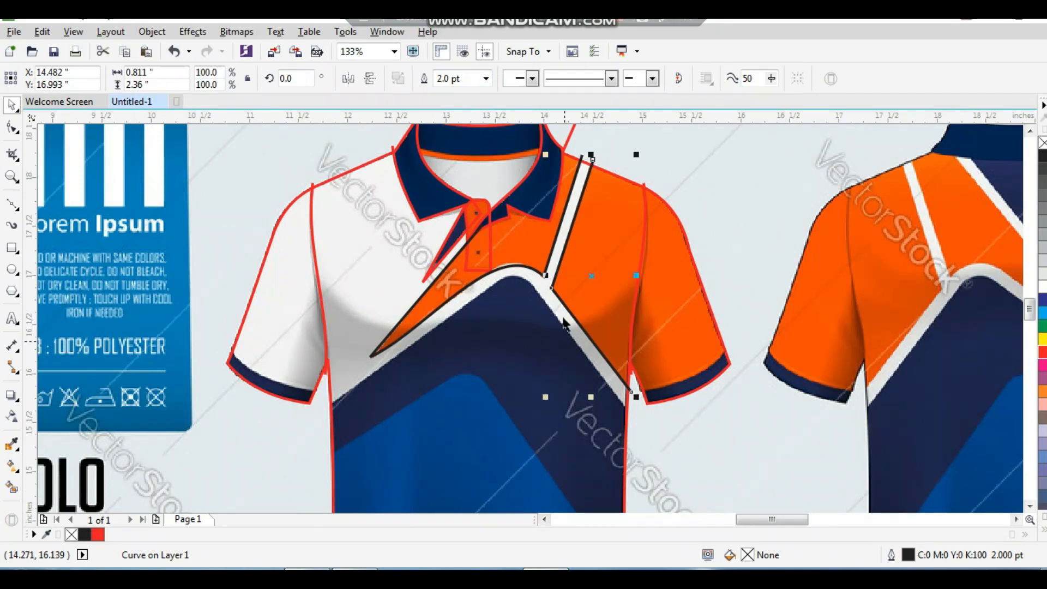
pyautogui.scroll(2, 555, 267)
pyautogui.scroll(-4, 506, 227)
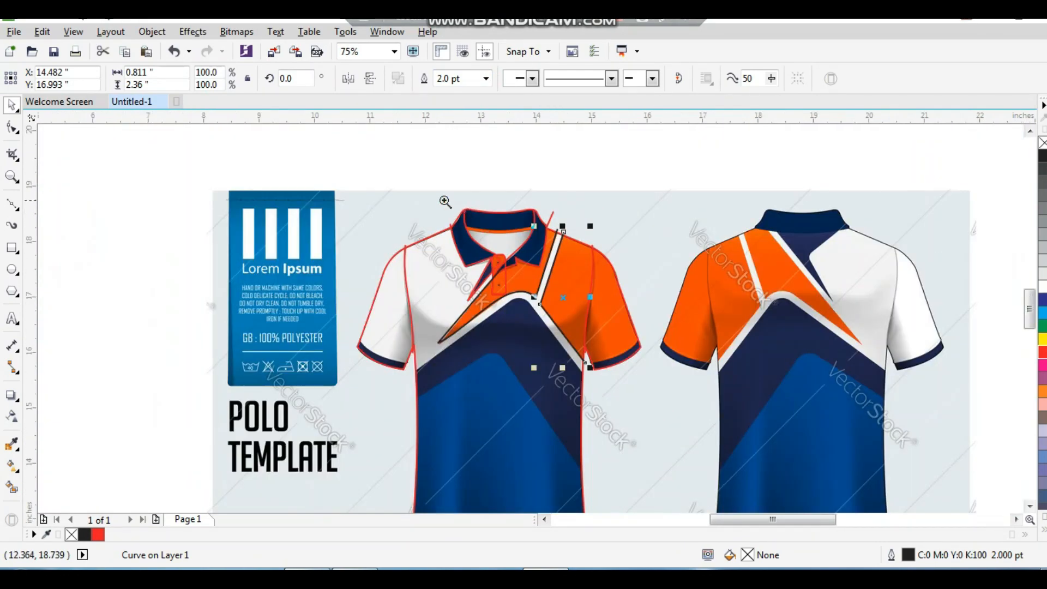
pyautogui.moveTo(446, 201); pyautogui.dragTo(596, 304)
pyautogui.moveTo(608, 171); pyautogui.dragTo(227, 362)
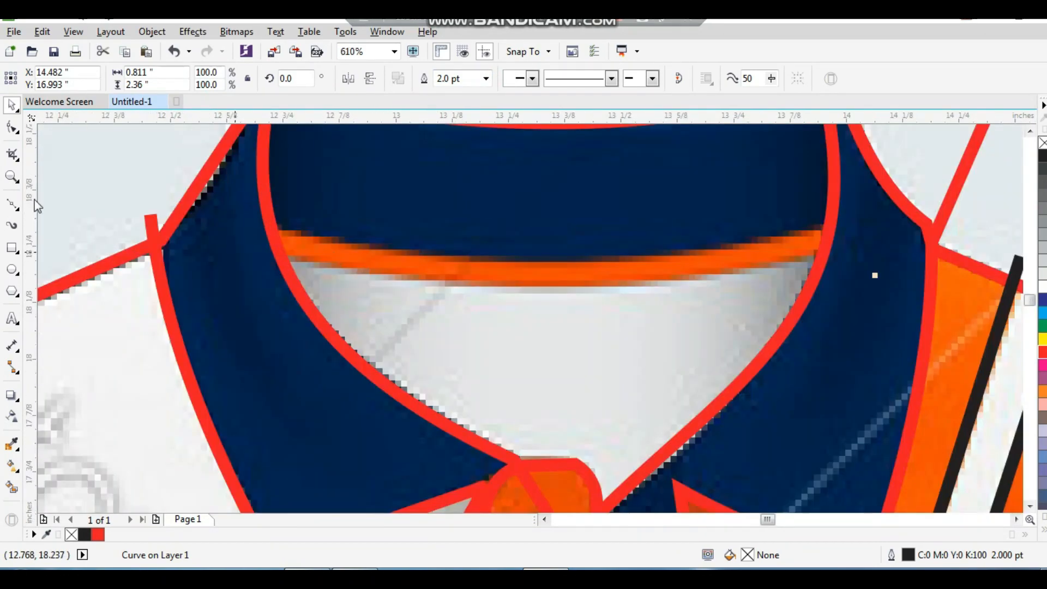
pyautogui.click(9, 205)
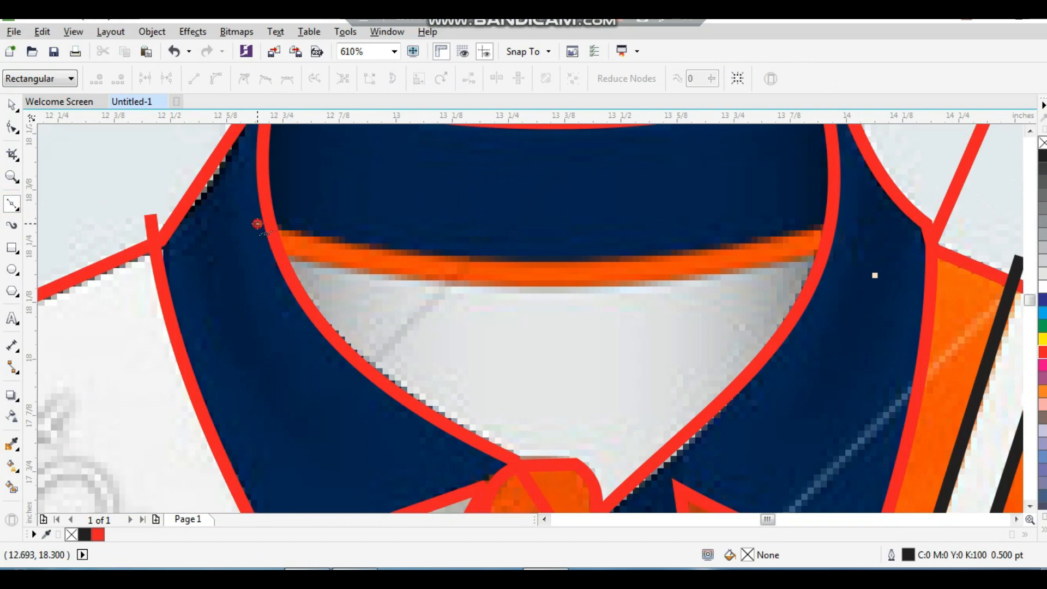
pyautogui.click(843, 222)
pyautogui.press('space')
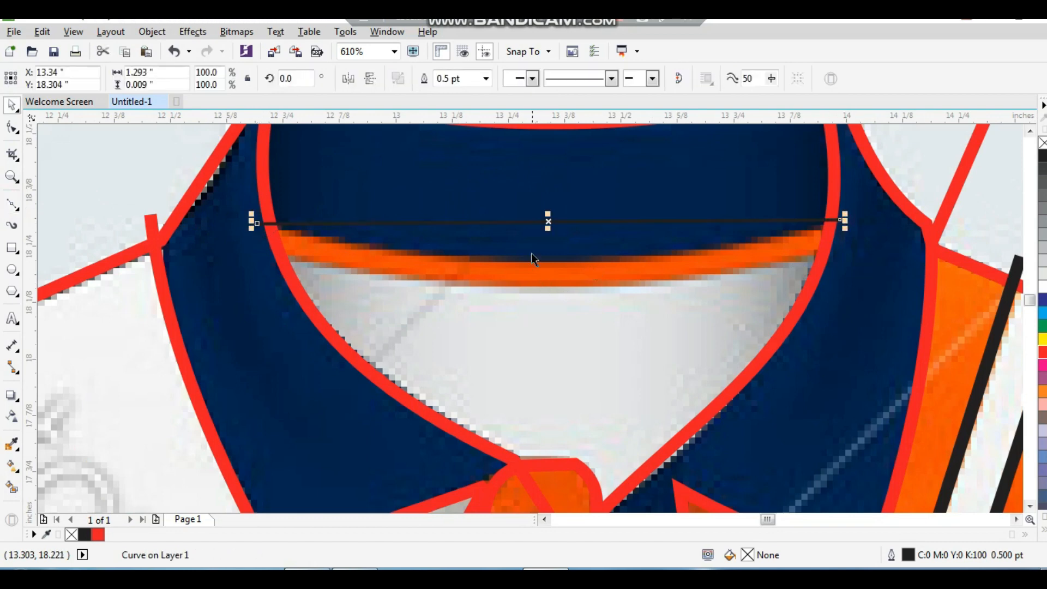
# Step: Curve the neck line along the orange trim's upper edge, place a copy along its lower edge, and select both curves
pyautogui.press('F10')
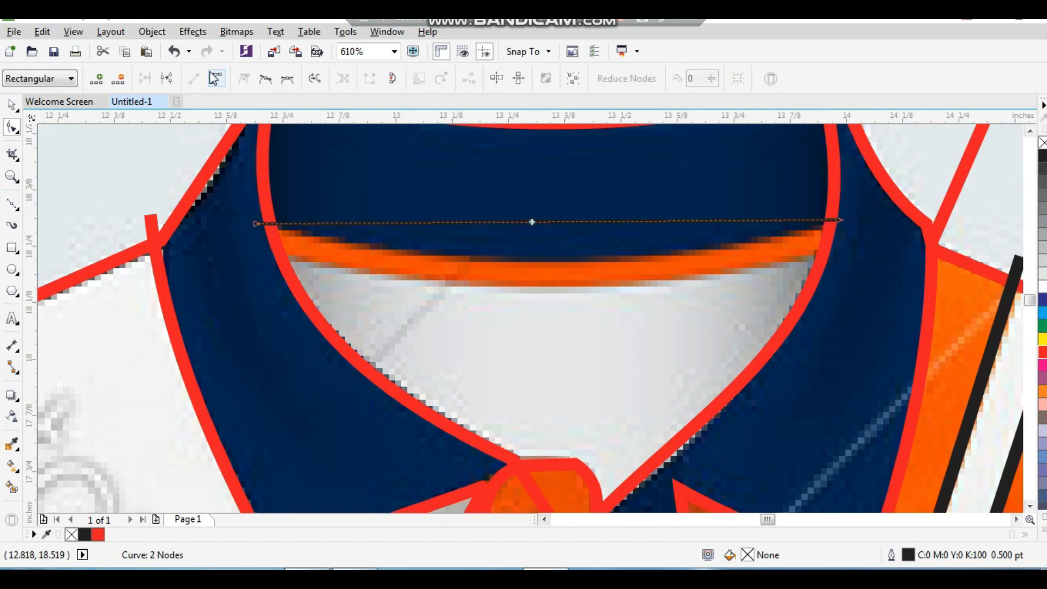
pyautogui.click(216, 78)
pyautogui.moveTo(531, 222); pyautogui.dragTo(590, 292)
pyautogui.press('space')
pyautogui.keyDown('shift'); pyautogui.click(643, 258); pyautogui.keyUp('shift')
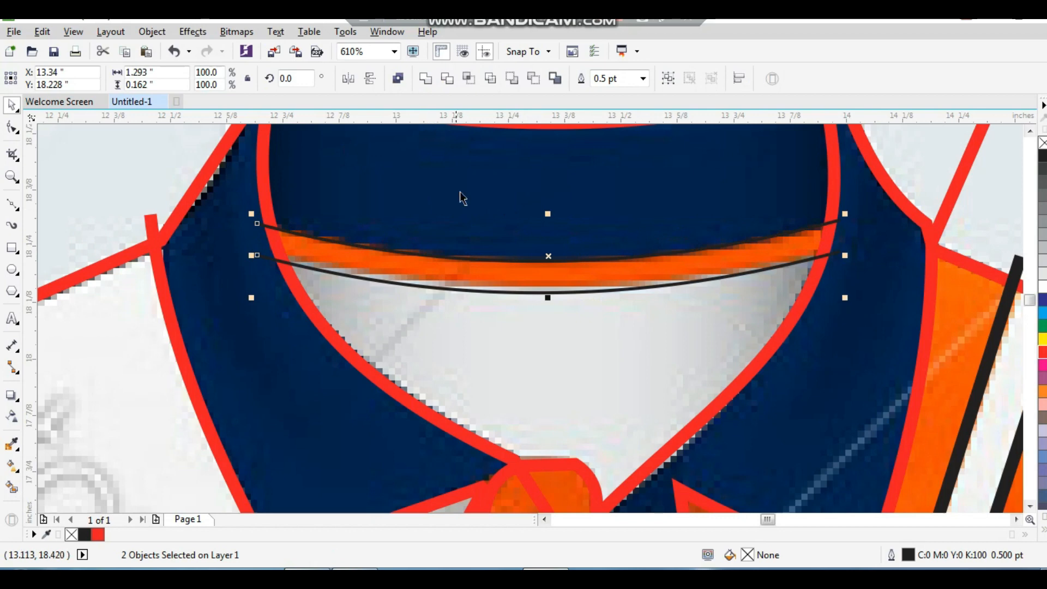
# Step: Give both neck trim curves a 2.0 pt red outline
pyautogui.press('F12')
pyautogui.tripleClick(401, 198)
pyautogui.write('2')
pyautogui.press('Return')
pyautogui.rightClick(1042, 353)
# Step: Stretch both neck trim curves horizontally to 1.331 inches wide so their ends extend further into the collar
pyautogui.scroll(-3, 615, 213)
pyautogui.scroll(4, 687, 267)
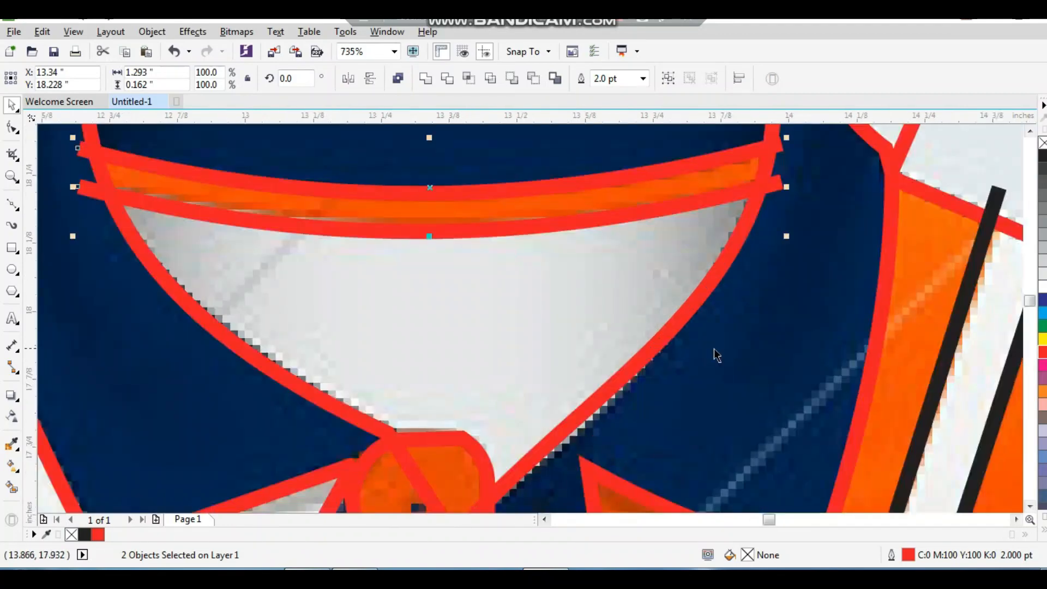
pyautogui.scroll(-3, 634, 250)
pyautogui.moveTo(728, 225); pyautogui.dragTo(739, 225)
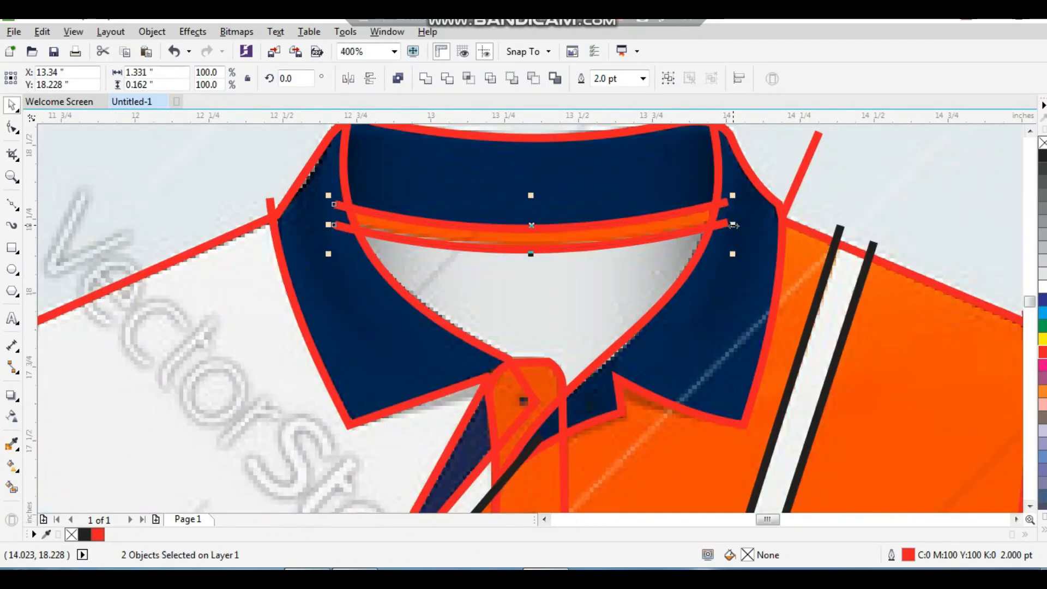
pyautogui.scroll(-5, 440, 236)
pyautogui.scroll(3, 624, 284)
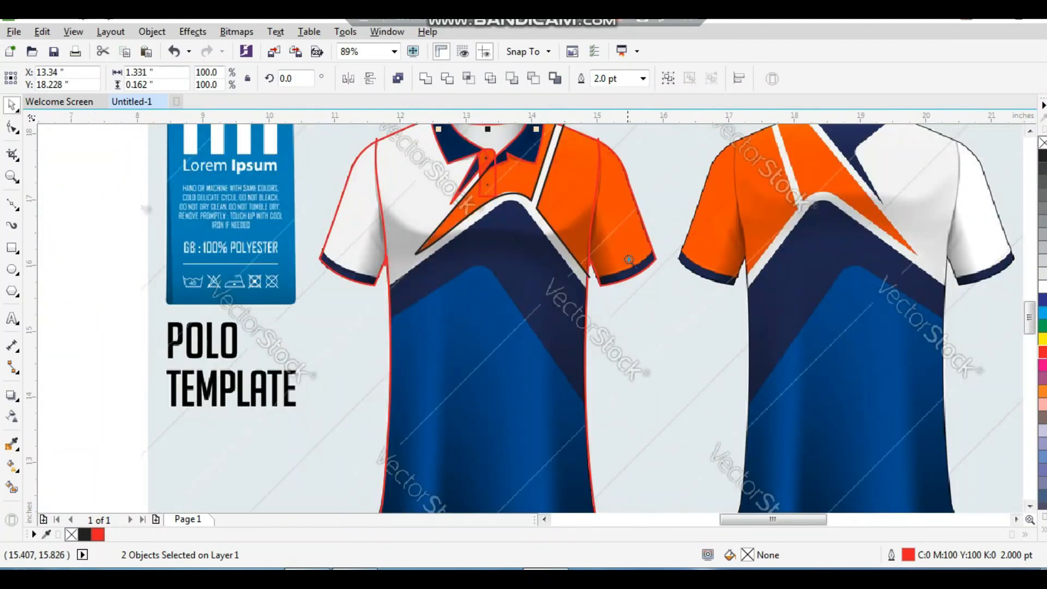
pyautogui.scroll(2, 514, 277)
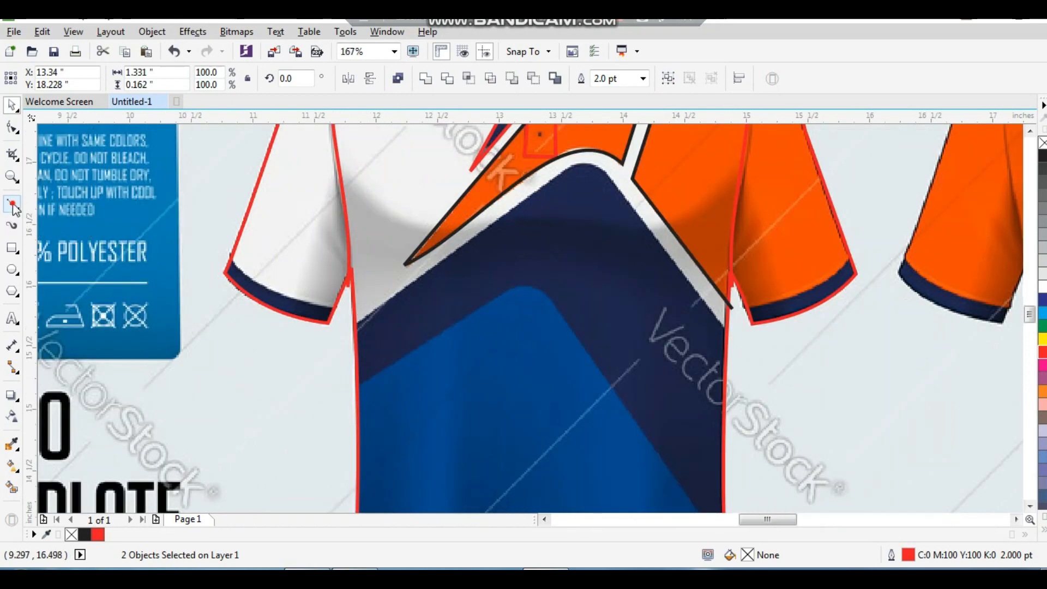
# Step: Draw a connected four-point line about 3.10 by 1.32 inches along the navy chevron's upper edge, overlapping both body sides
pyautogui.click(14, 208)
pyautogui.click(350, 325)
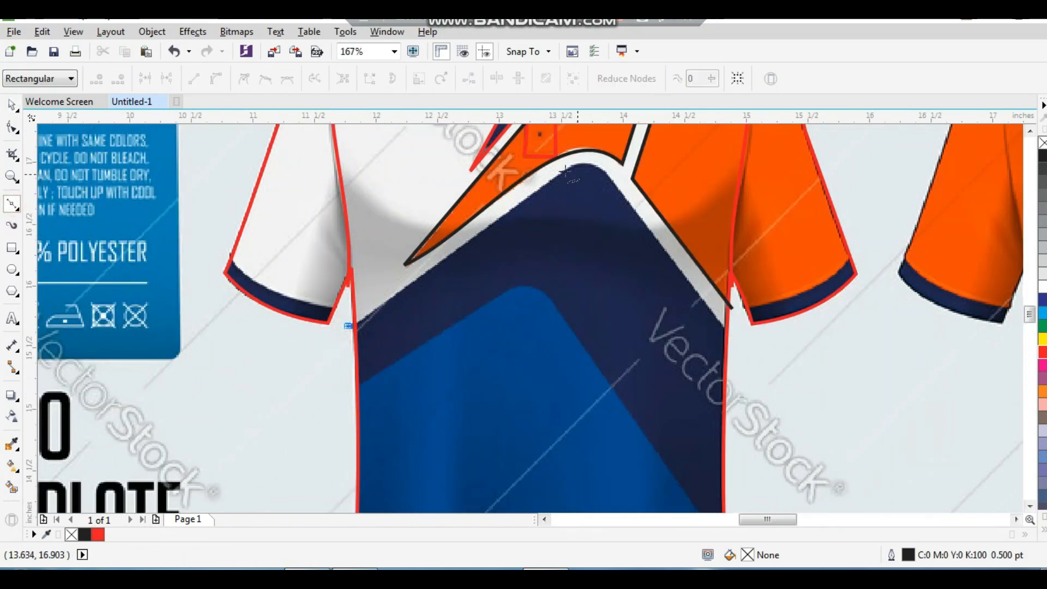
pyautogui.click(565, 171)
pyautogui.click(609, 175)
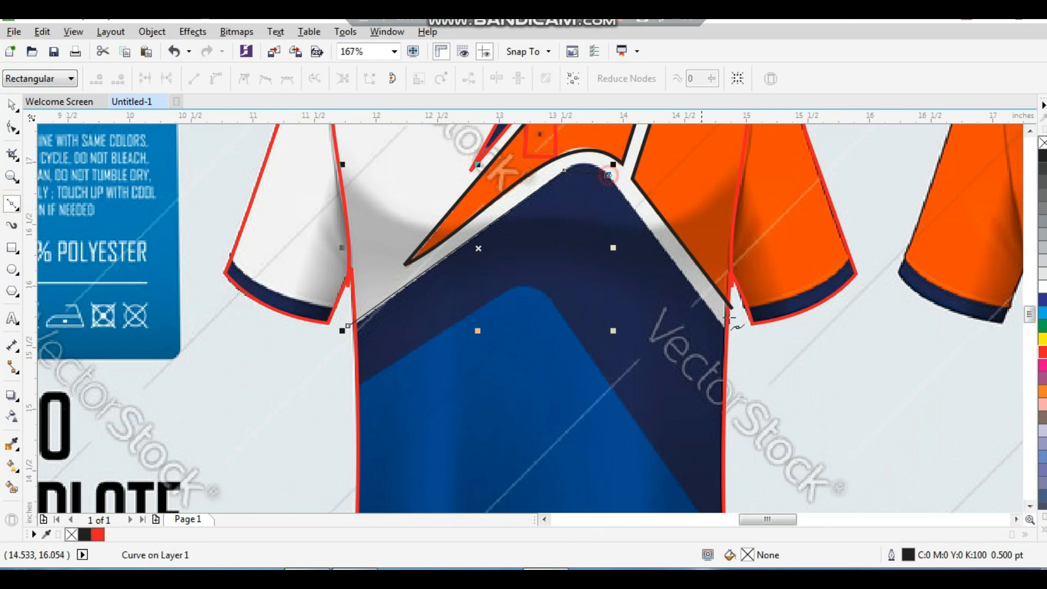
pyautogui.click(731, 334)
pyautogui.press('space')
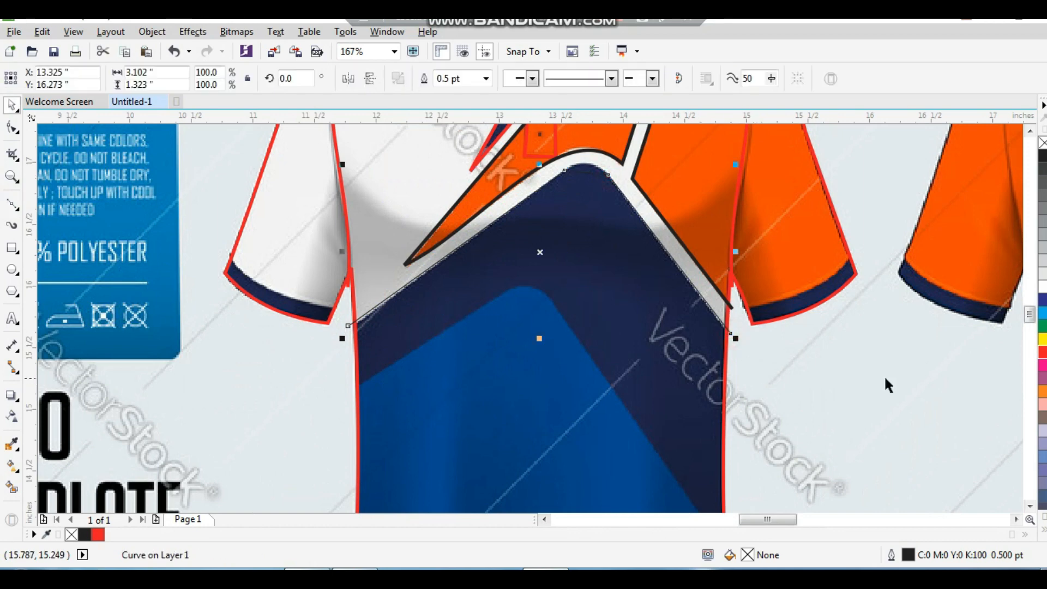
# Step: Give the navy chevron line a 2.0 pt red outline
pyautogui.click(485, 78)
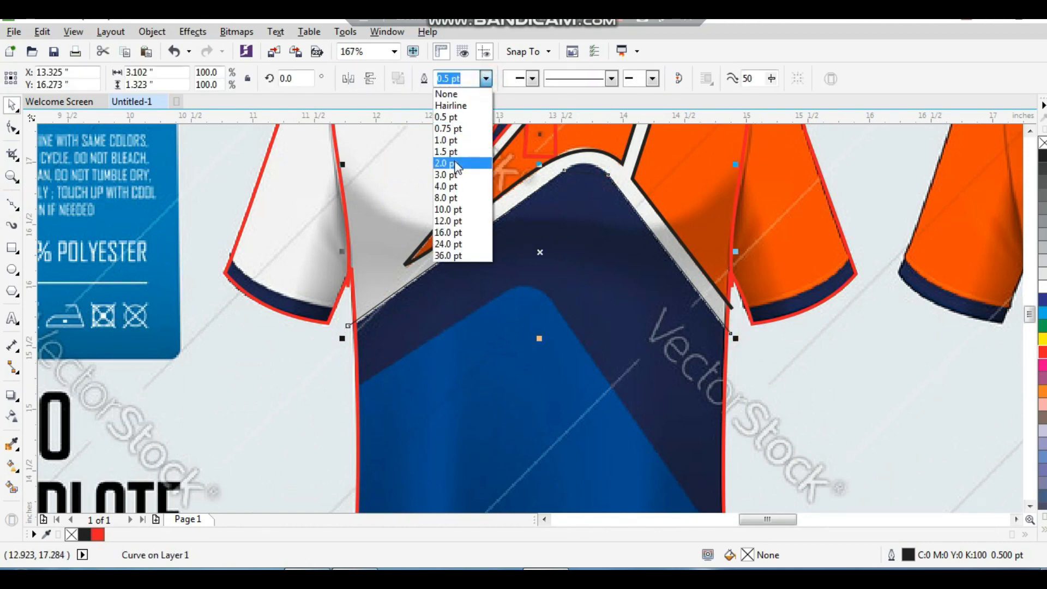
pyautogui.click(453, 164)
pyautogui.press('space')
pyautogui.rightClick(1042, 352)
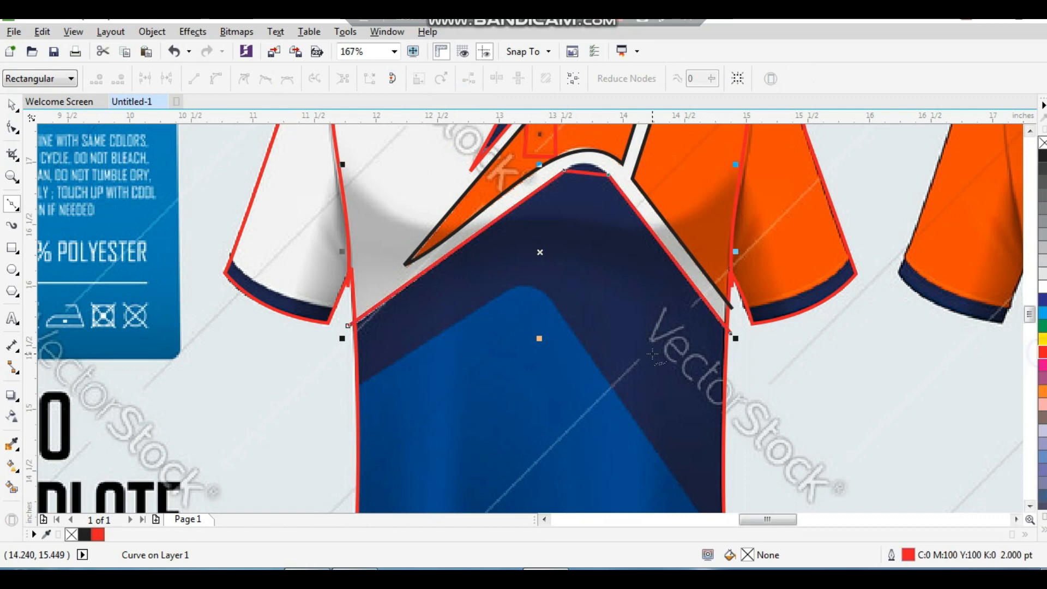
# Step: Convert the chevron line's segments to curves and bend its short peak segment to follow the rounded navy tip
pyautogui.press('F10')
pyautogui.moveTo(296, 146); pyautogui.dragTo(744, 394)
pyautogui.click(216, 79)
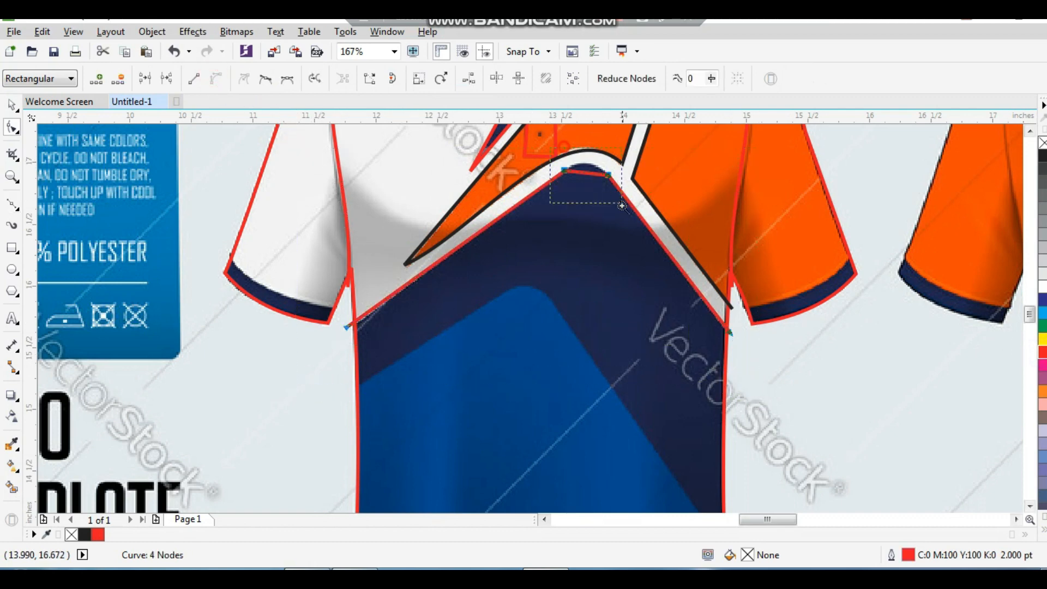
pyautogui.moveTo(622, 206); pyautogui.dragTo(622, 206)
pyautogui.moveTo(547, 295); pyautogui.dragTo(549, 249)
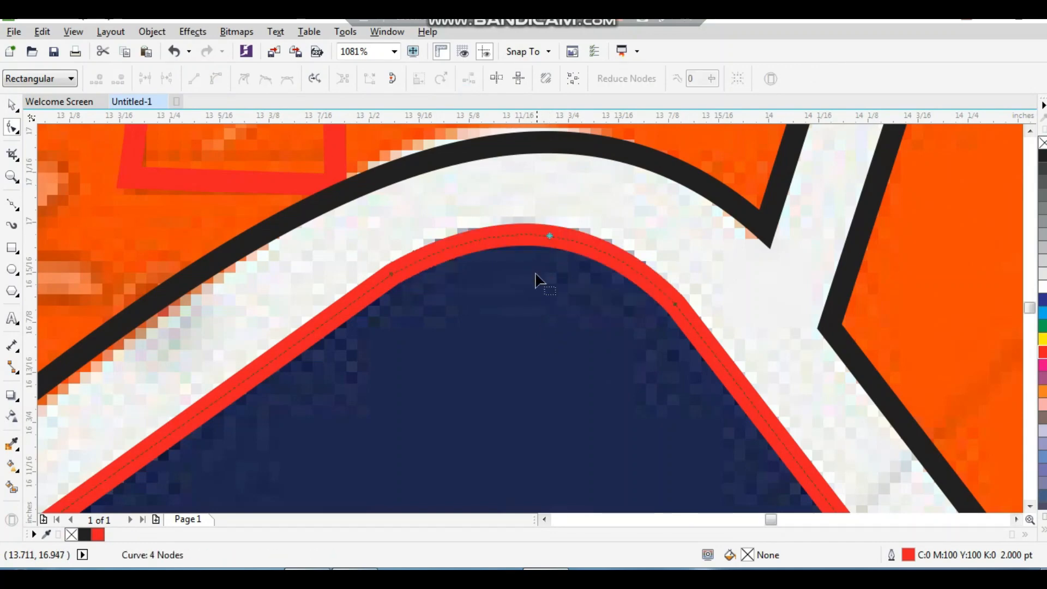
pyautogui.scroll(-5, 550, 250)
# Step: Place a copy of the chevron curve lower on the body so its peak matches the blue panel's rounded tip
pyautogui.press('space')
pyautogui.moveTo(709, 240); pyautogui.dragTo(446, 387)
pyautogui.scroll(-2, 514, 273)
pyautogui.press('F2')
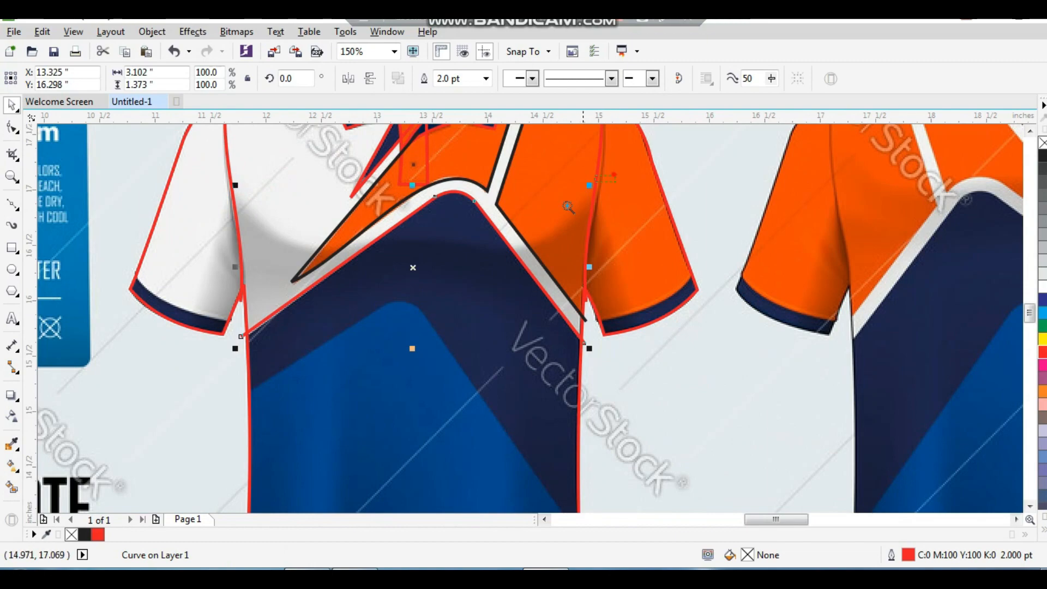
pyautogui.scroll(1, 615, 175)
pyautogui.moveTo(561, 236); pyautogui.dragTo(508, 366)
pyautogui.scroll(-2, 416, 406)
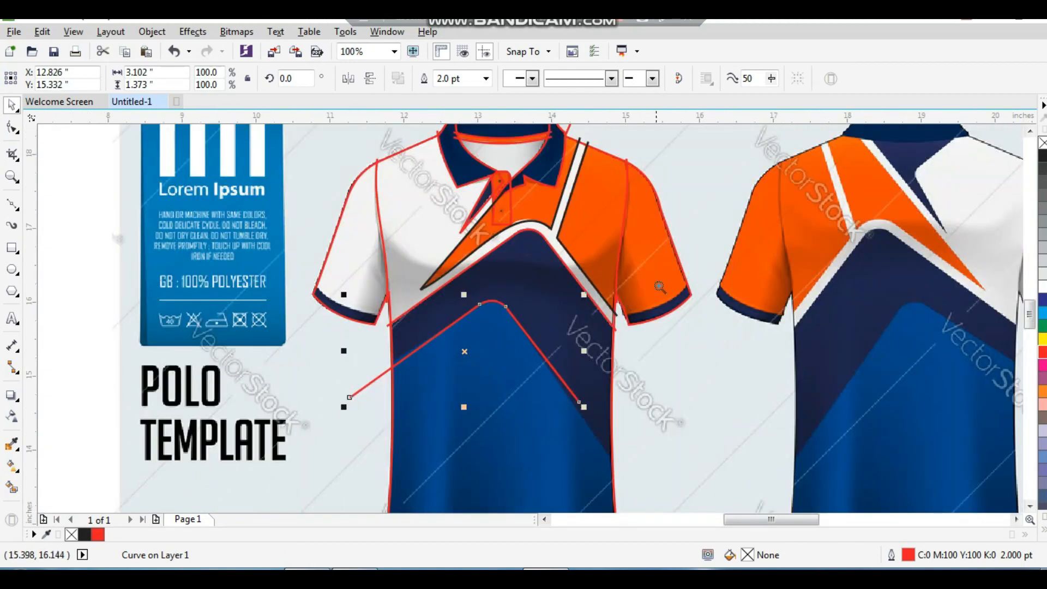
# Step: Extend both ends of the copied chevron past the shirt sides along the blue panel's edges, about 3.94 by 2.55 inches overall
pyautogui.scroll(1, 416, 406)
pyautogui.press('F10')
pyautogui.moveTo(390, 301); pyautogui.dragTo(380, 304)
pyautogui.moveTo(710, 308); pyautogui.dragTo(789, 428)
pyautogui.press('space')
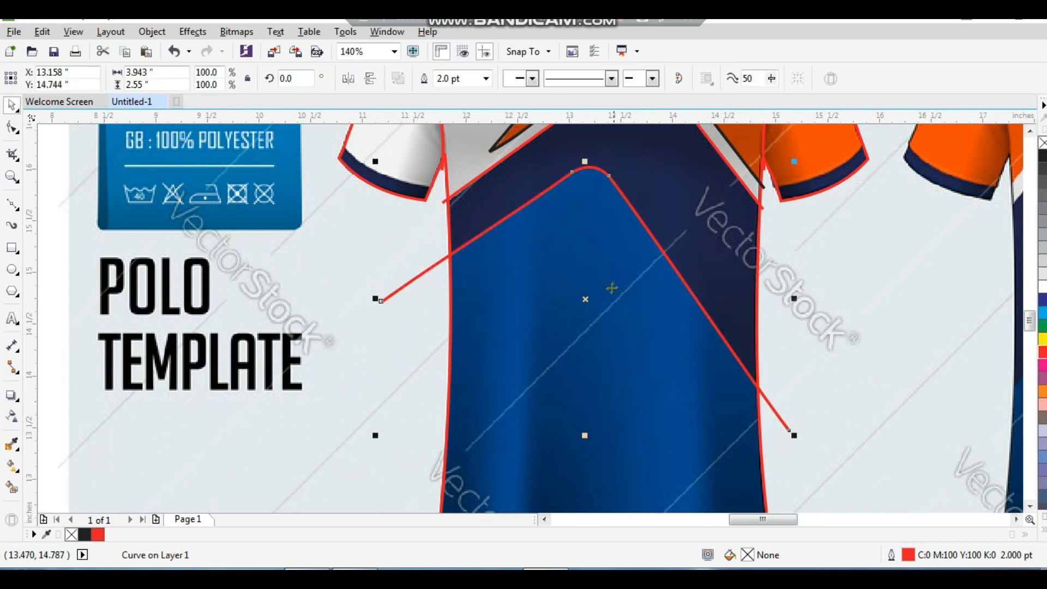
# Step: Draw a line across the orange sleeve's hem and curve it along the navy cuff's upper edge, about 0.89 by 0.44 inches
pyautogui.scroll(-2, 753, 292)
pyautogui.scroll(3, 703, 329)
pyautogui.scroll(-5, 622, 300)
pyautogui.scroll(10, 622, 301)
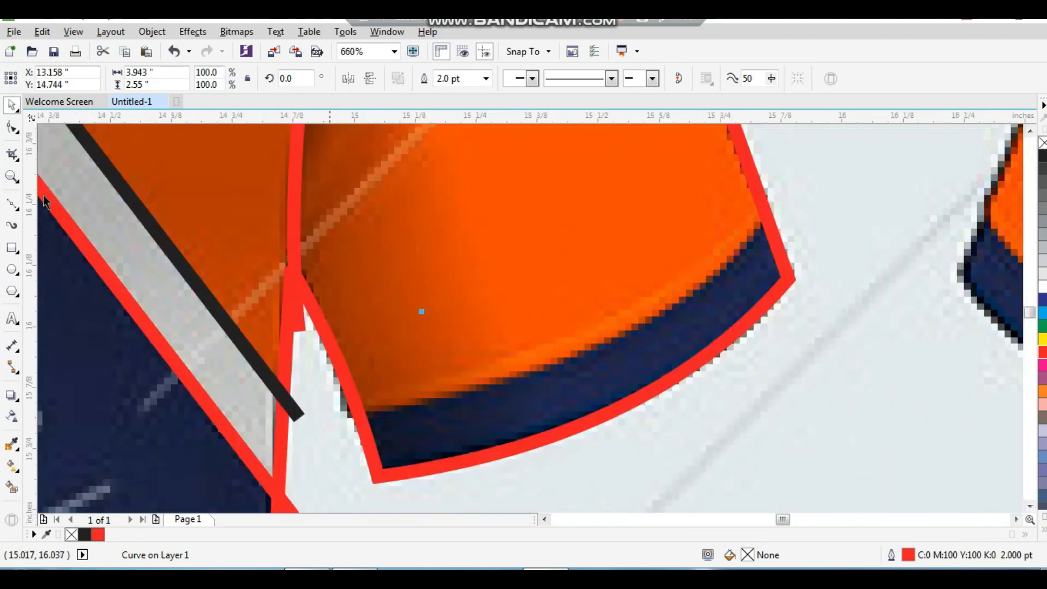
pyautogui.click(12, 203)
pyautogui.click(777, 213)
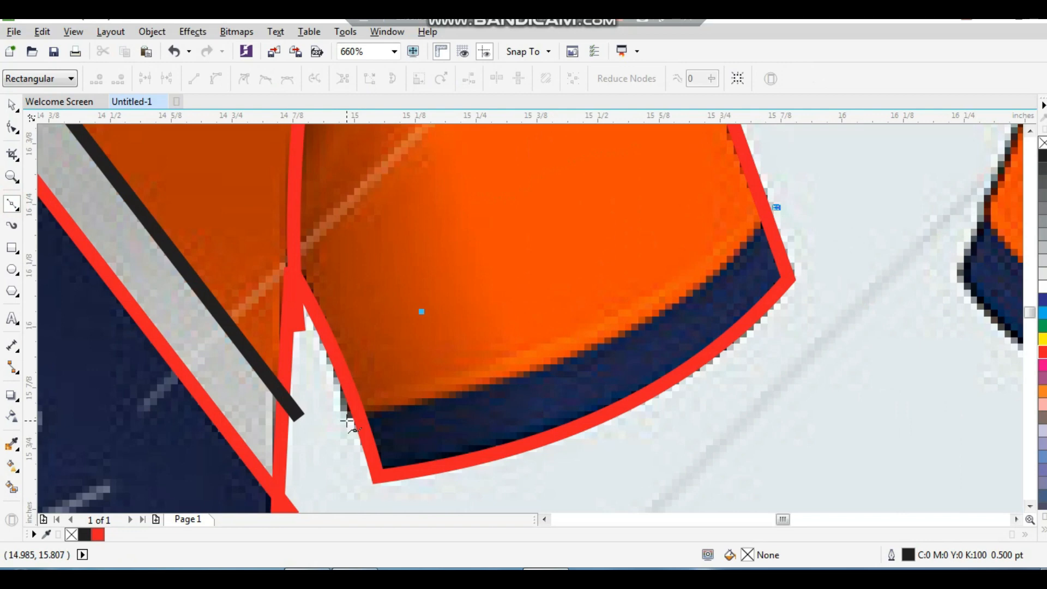
pyautogui.click(347, 422)
pyautogui.press('space')
pyautogui.press('F10')
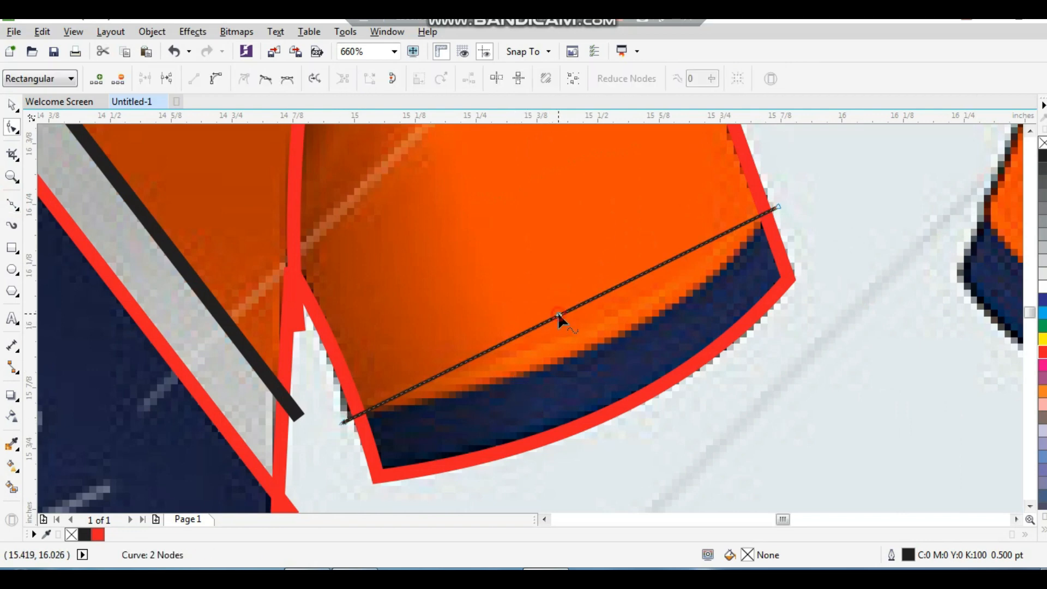
pyautogui.click(217, 78)
pyautogui.moveTo(569, 310); pyautogui.dragTo(565, 351)
# Step: Give the orange sleeve's cuff curve a 2.0 pt red outline
pyautogui.scroll(-3, 510, 317)
pyautogui.rightClick(1043, 355)
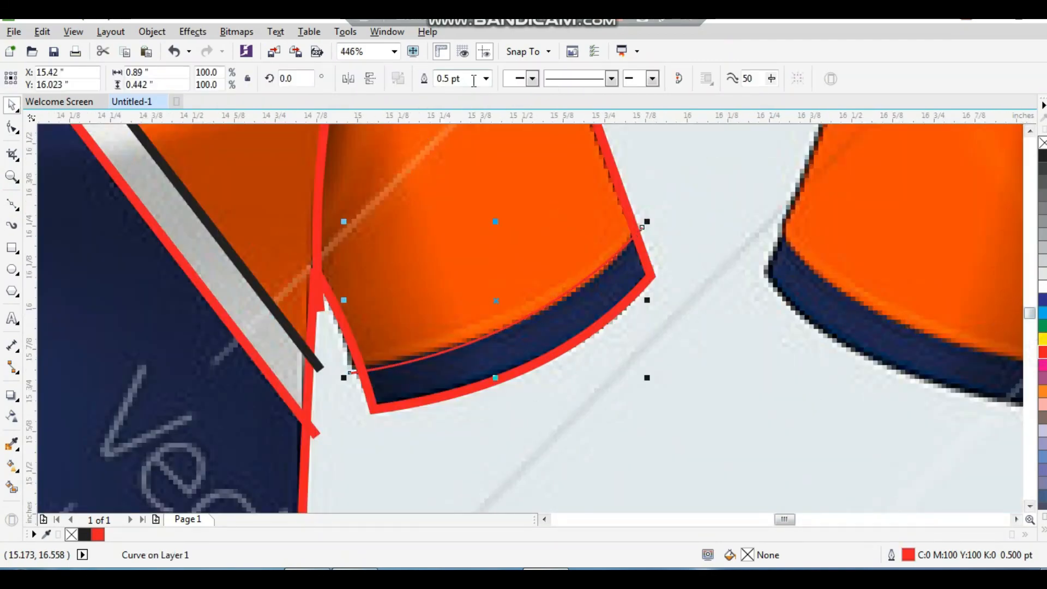
pyautogui.click(486, 79)
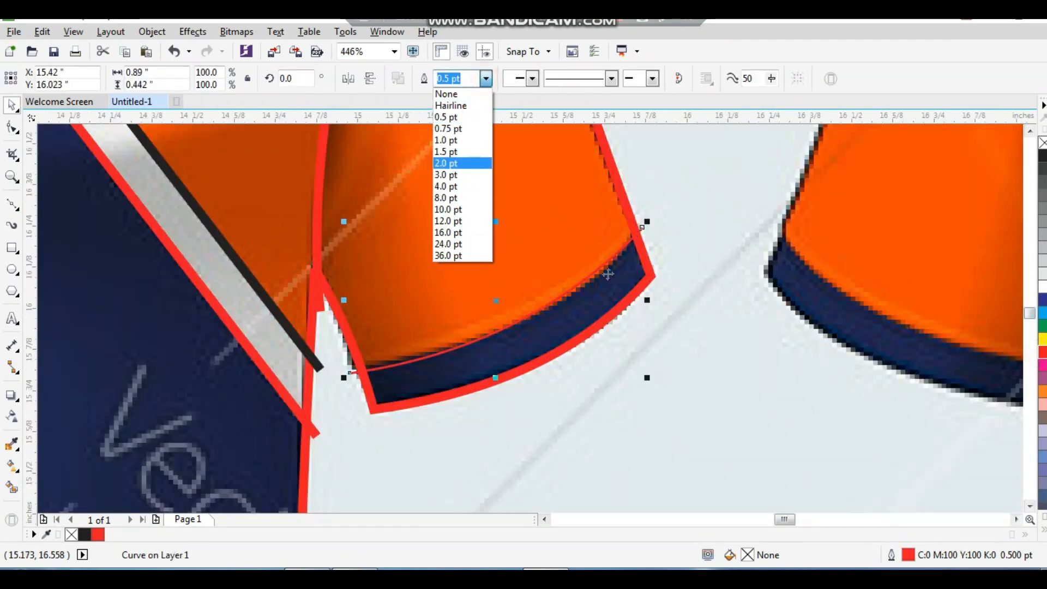
pyautogui.click(462, 164)
# Step: Place a mirrored copy of the cuff curve on the white sleeve and align it with that cuff's upper edge
pyautogui.scroll(-2, 608, 274)
pyautogui.press('F2')
pyautogui.moveTo(595, 202); pyautogui.dragTo(171, 371)
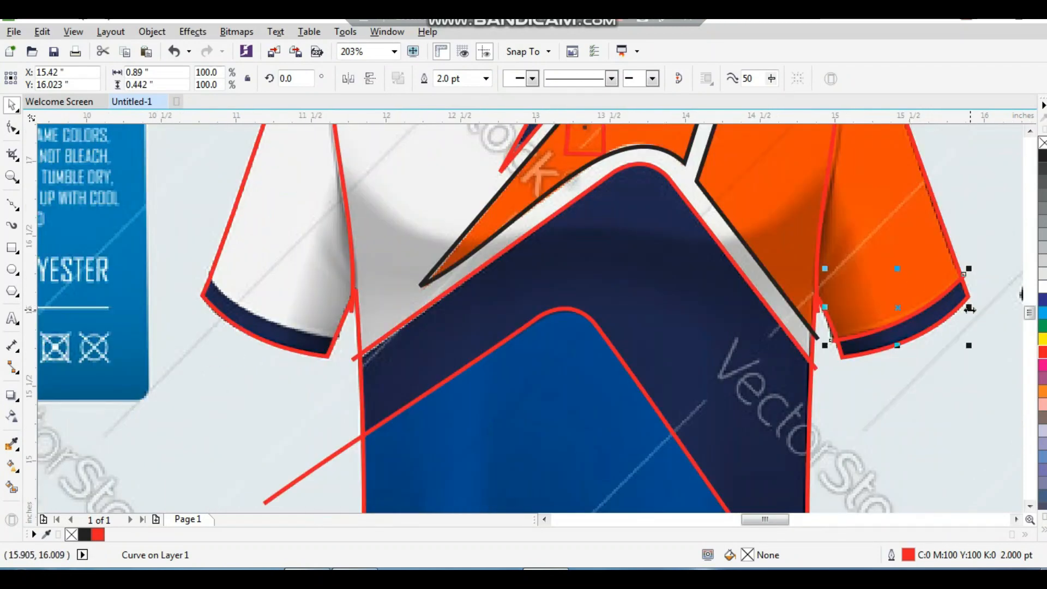
pyautogui.moveTo(970, 308); pyautogui.dragTo(269, 311)
pyautogui.rightClick(804, 329)
pyautogui.press('F2')
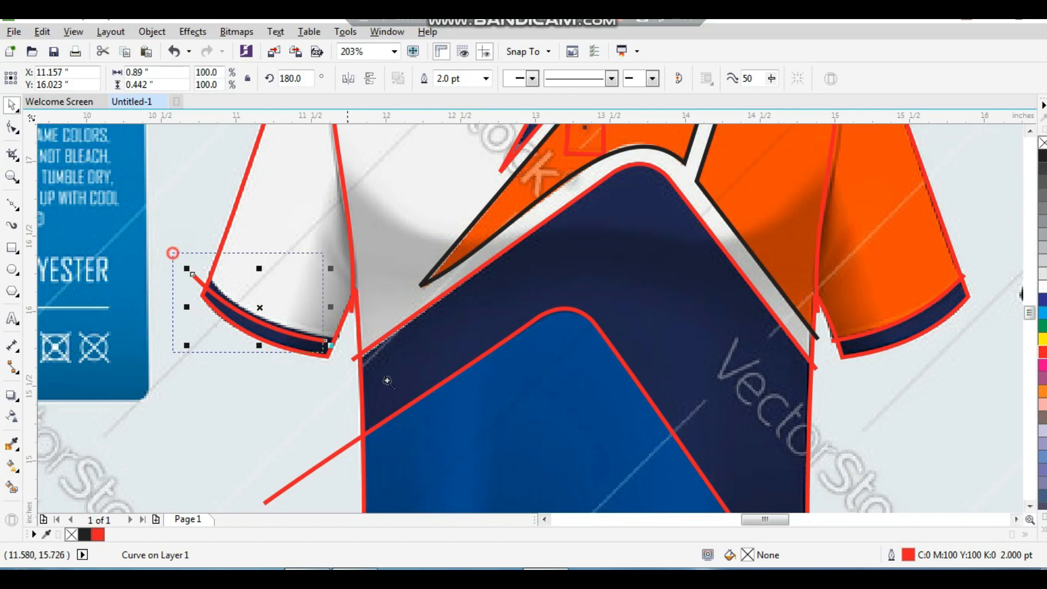
pyautogui.moveTo(173, 250); pyautogui.dragTo(440, 405)
pyautogui.moveTo(457, 326); pyautogui.dragTo(487, 326)
# Step: Use Smart Fill to create slate blue shapes with 0.5 pt black outlines for the inner collar band and neck trim
pyautogui.scroll(-4, 486, 327)
pyautogui.scroll(2, 737, 205)
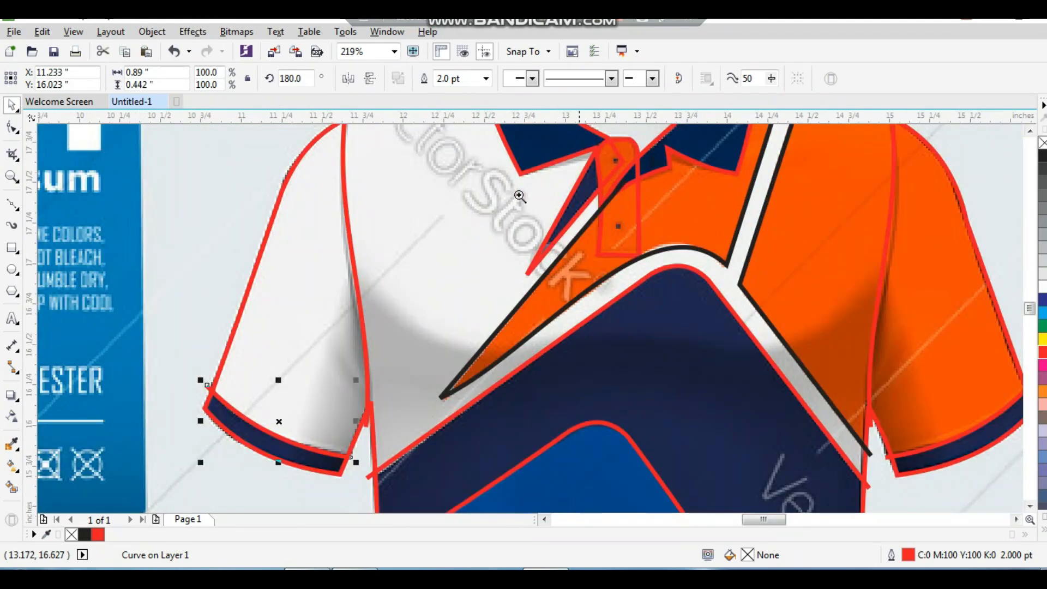
pyautogui.scroll(-2, 520, 197)
pyautogui.scroll(2, 622, 276)
pyautogui.scroll(-4, 591, 220)
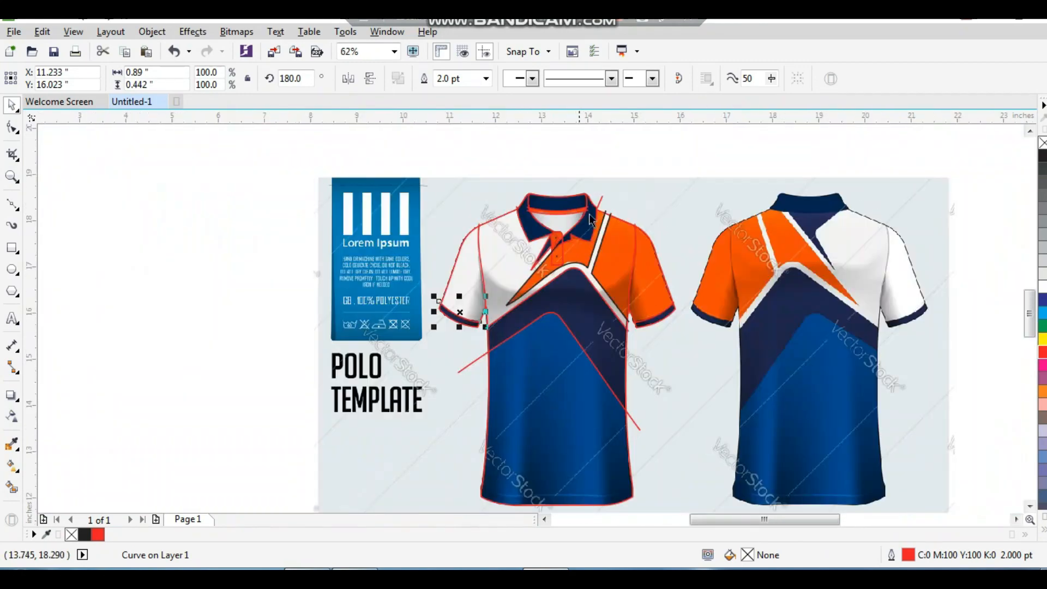
pyautogui.scroll(1, 472, 445)
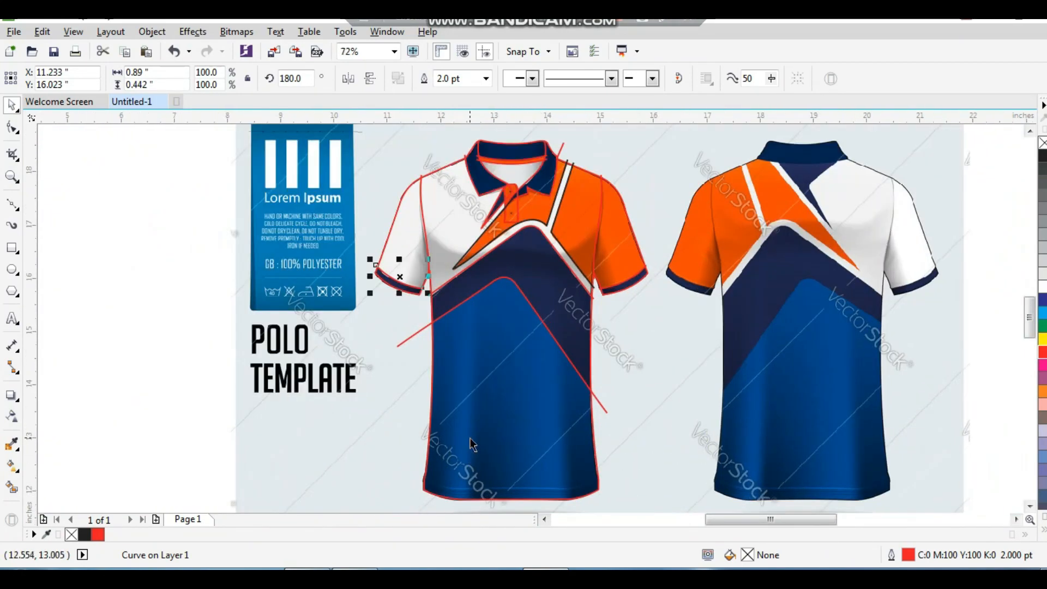
pyautogui.click(12, 488)
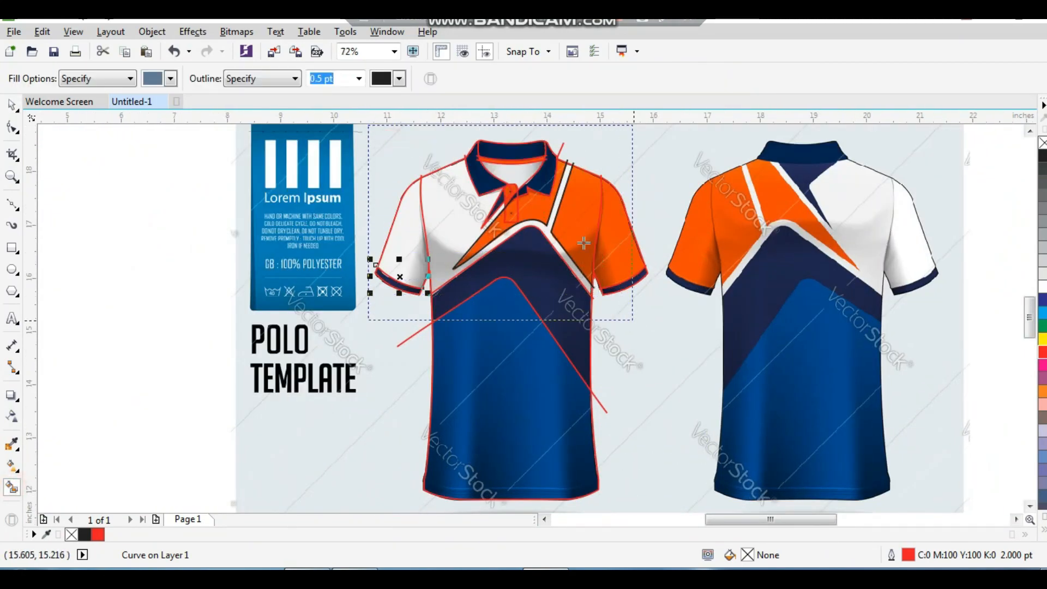
pyautogui.scroll(2, 391, 143)
pyautogui.scroll(2, 596, 245)
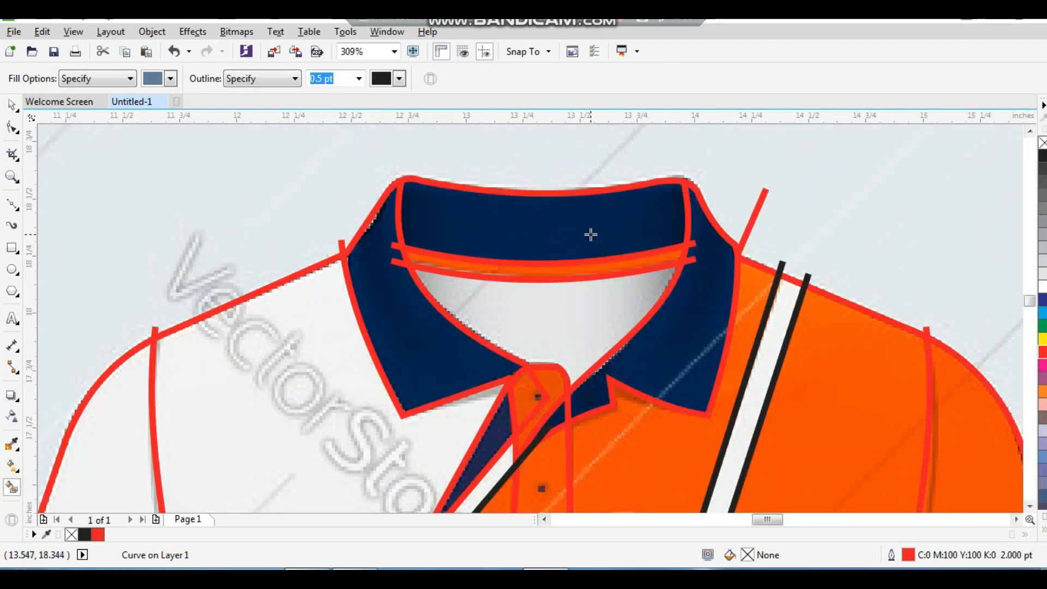
pyautogui.click(591, 235)
pyautogui.click(600, 270)
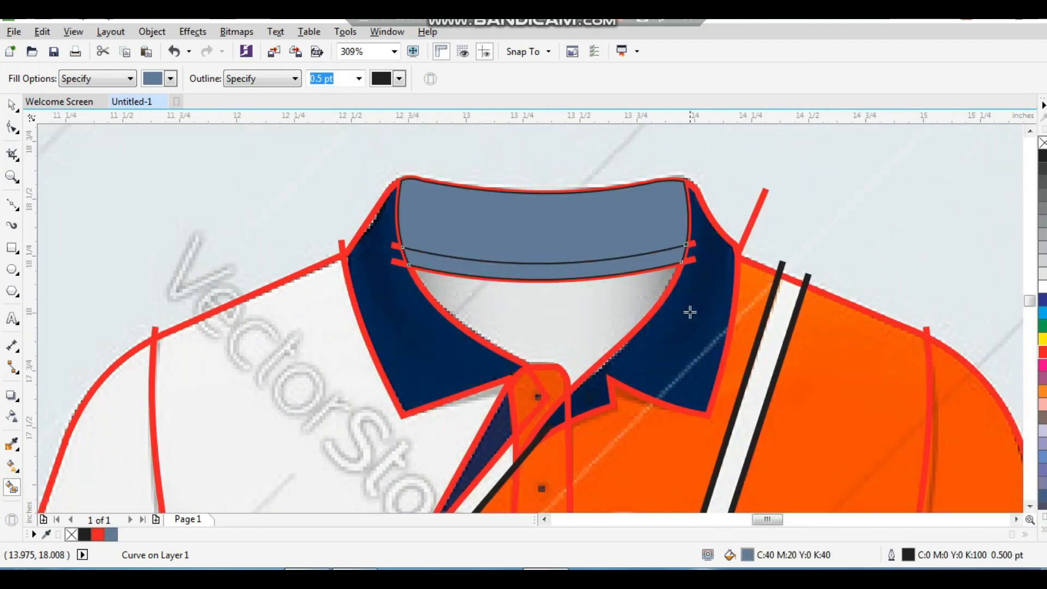
# Step: Smart-fill both collar flaps, the placket sections and the navy sliver beside the placket in slate blue
pyautogui.click(591, 388)
pyautogui.click(530, 395)
pyautogui.click(553, 384)
pyautogui.click(547, 454)
pyautogui.click(503, 430)
pyautogui.click(437, 350)
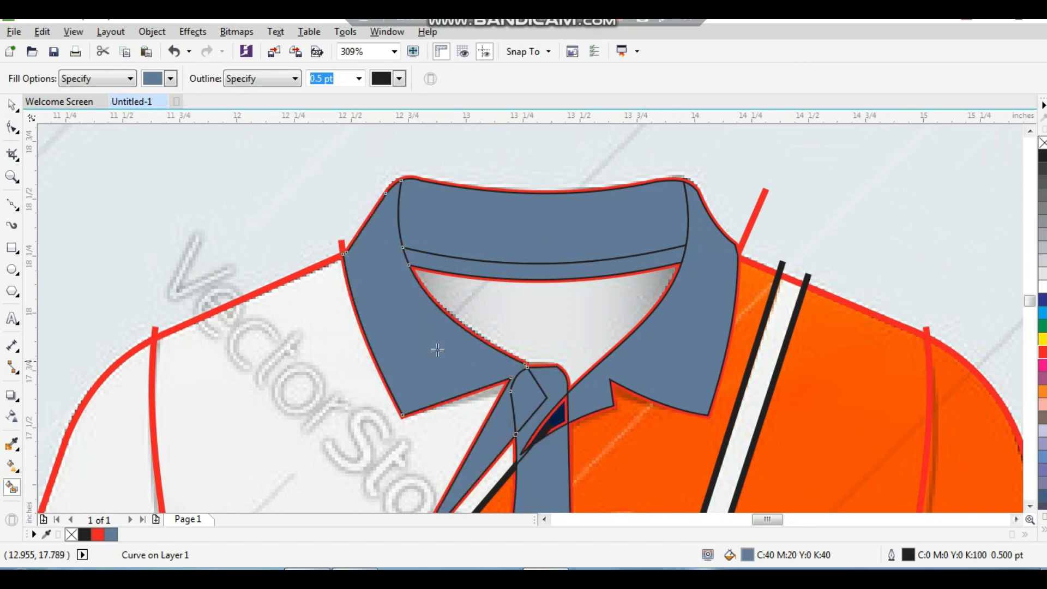
# Step: Smart-fill the small navy gap beside the placket and the pointed orange chest panel
pyautogui.scroll(-1, 417, 335)
pyautogui.moveTo(281, 288); pyautogui.dragTo(437, 456)
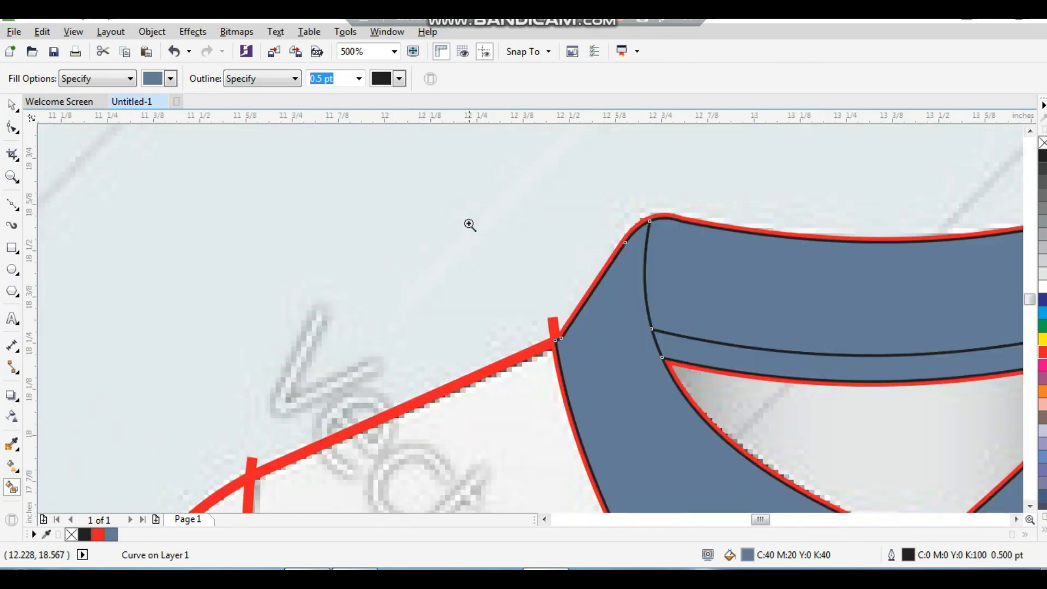
pyautogui.scroll(-2, 470, 225)
pyautogui.scroll(1, 459, 439)
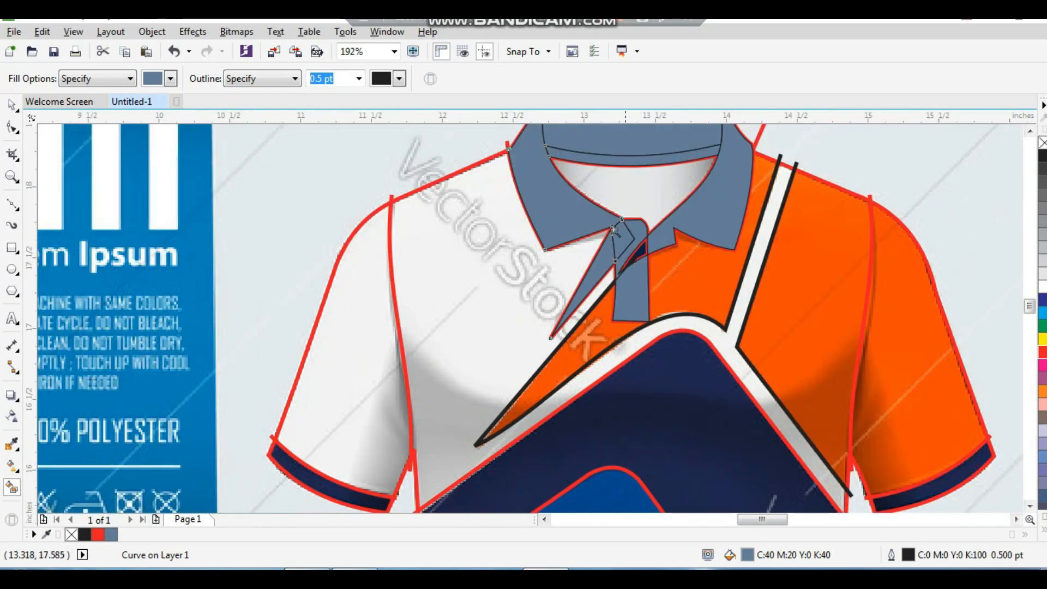
pyautogui.moveTo(614, 230); pyautogui.dragTo(650, 279)
pyautogui.click(605, 284)
pyautogui.scroll(-3, 633, 248)
pyautogui.press('F2')
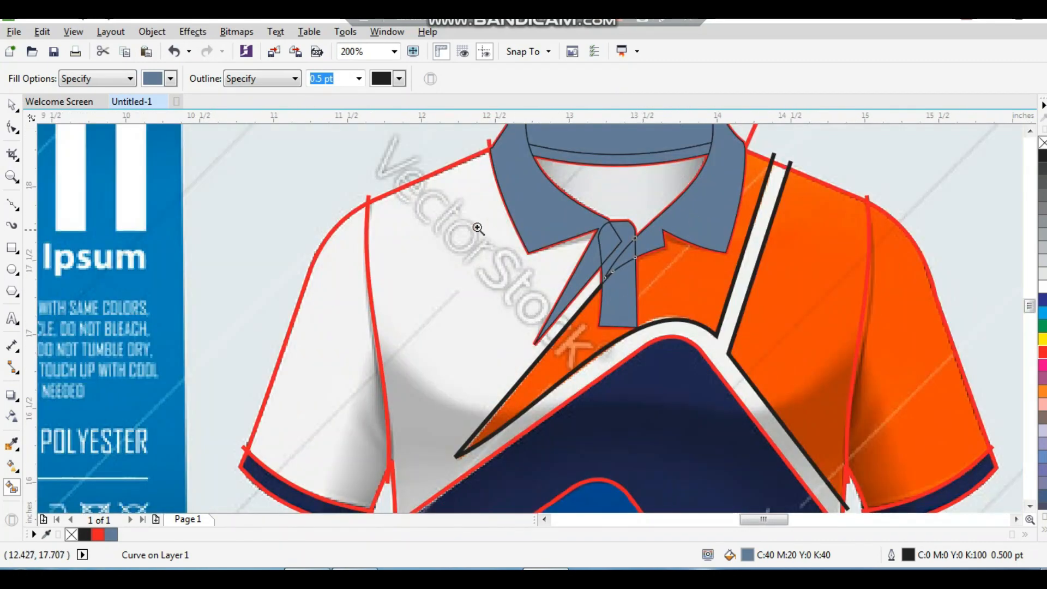
pyautogui.moveTo(478, 228); pyautogui.dragTo(707, 431)
pyautogui.click(521, 326)
pyautogui.scroll(-4, 523, 327)
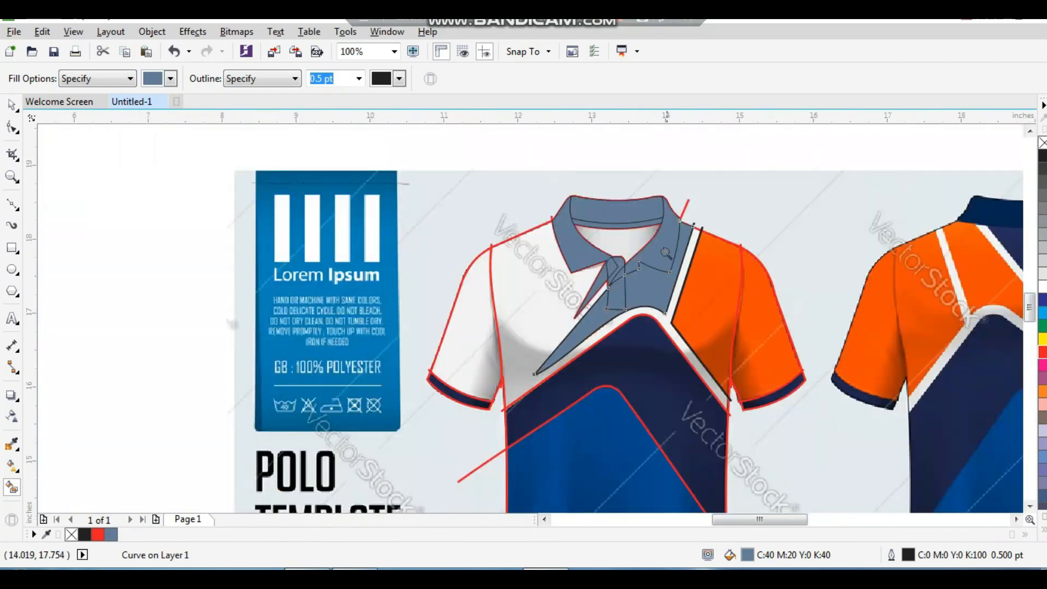
# Step: Smart-fill the orange shoulder panel and sleeve, the navy chevron panel and the blue lower body
pyautogui.scroll(3, 695, 271)
pyautogui.click(578, 283)
pyautogui.click(631, 304)
pyautogui.scroll(-3, 632, 304)
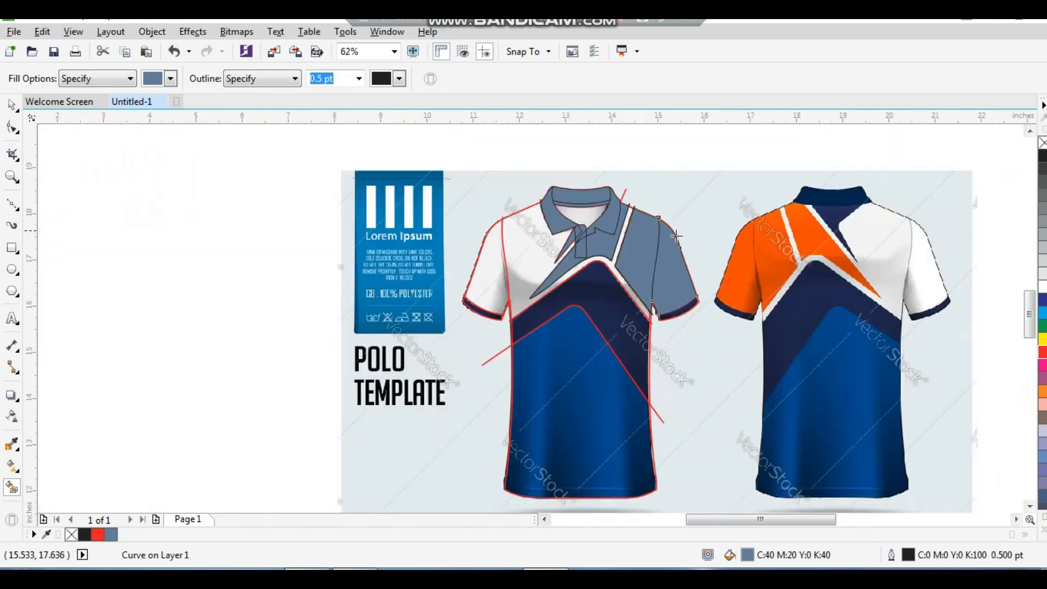
pyautogui.scroll(2, 692, 224)
pyautogui.click(569, 324)
pyautogui.click(496, 393)
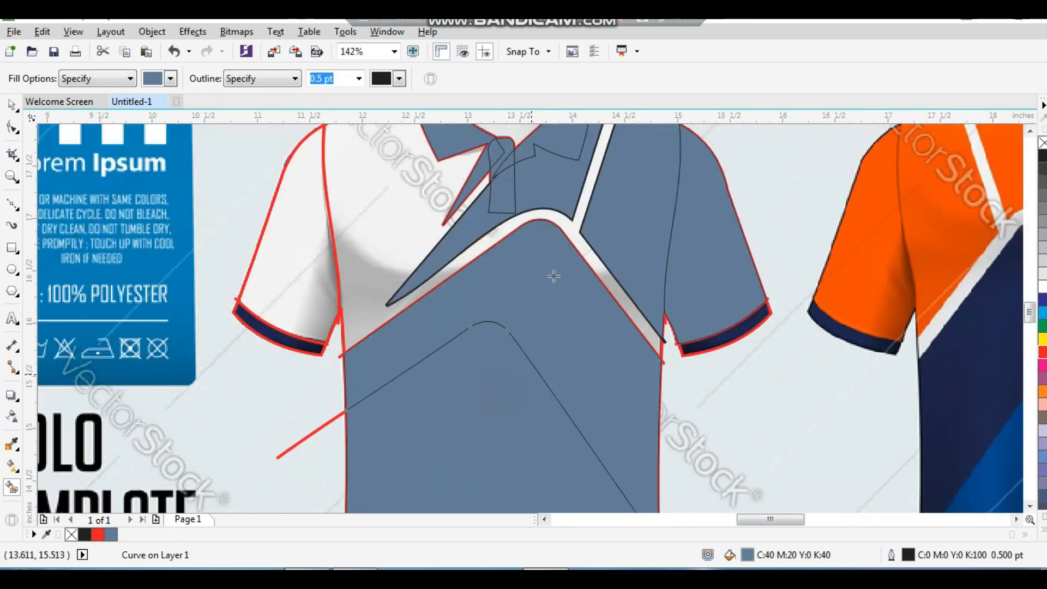
# Step: Smart-fill the white chest area with its stripe and the white sleeve
pyautogui.scroll(-2, 554, 276)
pyautogui.scroll(3, 513, 294)
pyautogui.click(513, 294)
pyautogui.click(402, 351)
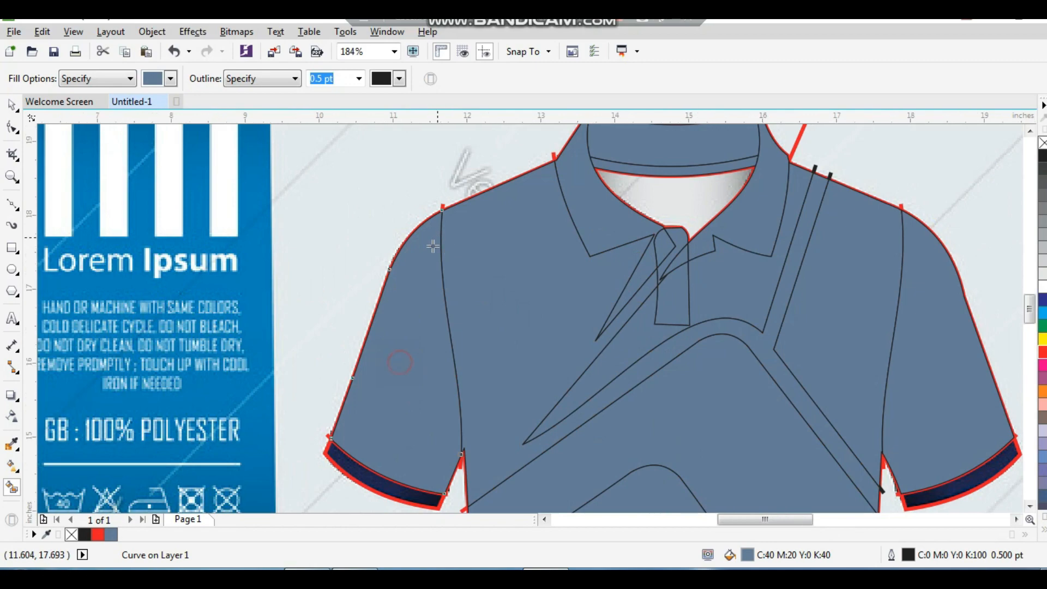
# Step: Smart-fill the navy cuffs on both sleeves
pyautogui.scroll(-2, 382, 327)
pyautogui.scroll(4, 507, 355)
pyautogui.click(506, 356)
pyautogui.scroll(-3, 507, 356)
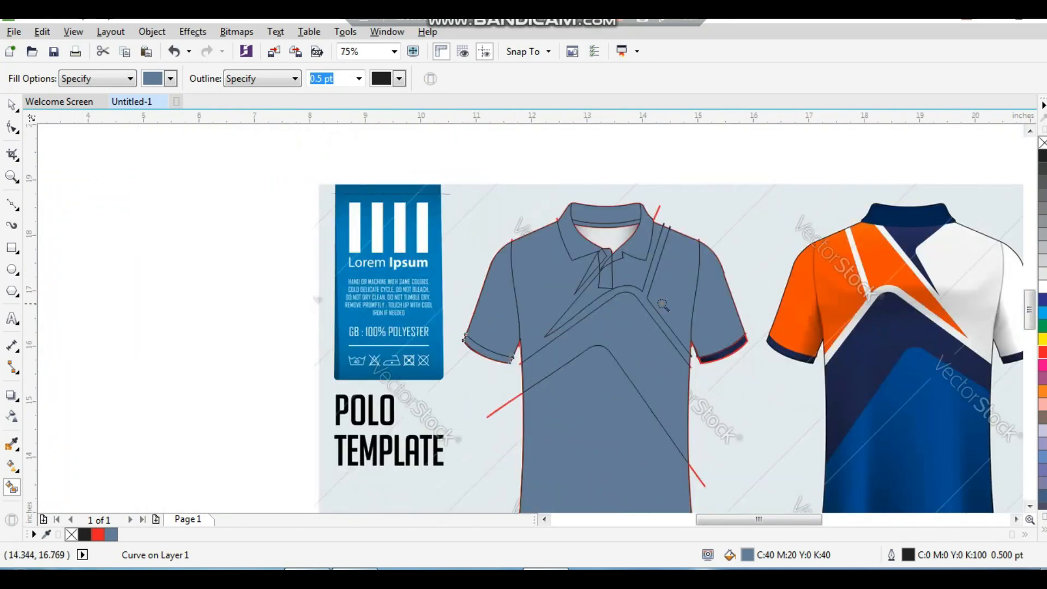
pyautogui.scroll(4, 679, 356)
pyautogui.click(647, 333)
# Step: Set the nudge distance to 5 inches
pyautogui.scroll(-3, 647, 334)
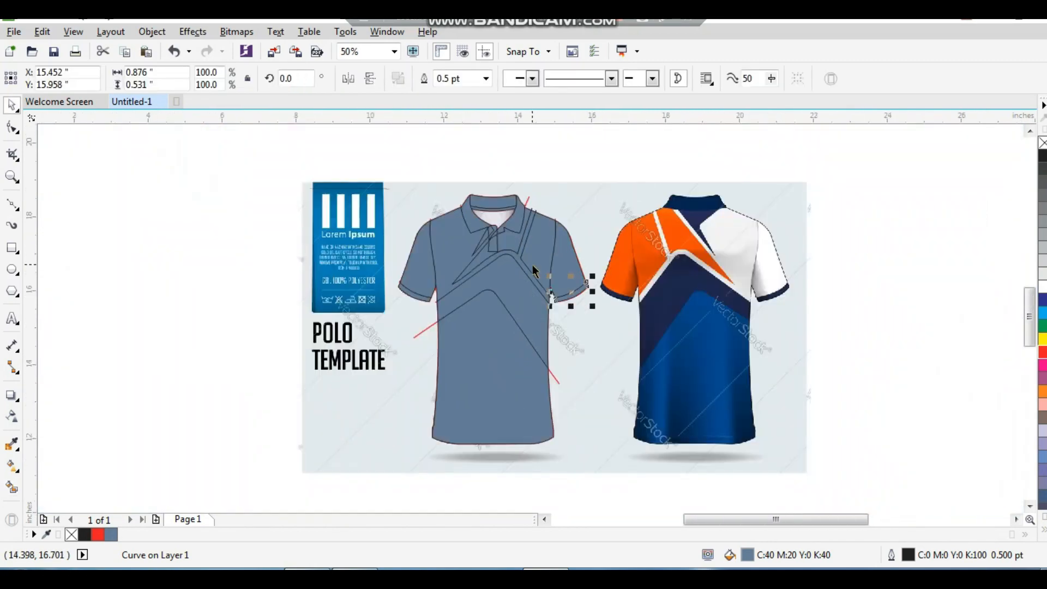
pyautogui.scroll(-1, 533, 265)
pyautogui.click(720, 215)
pyautogui.press('F2')
pyautogui.moveTo(710, 204); pyautogui.dragTo(443, 389)
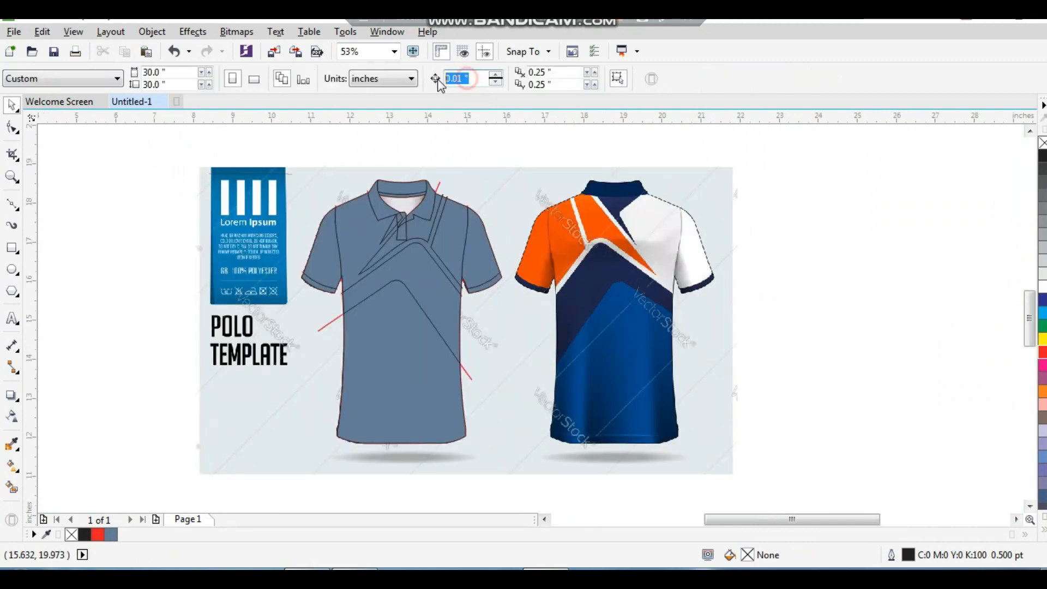
pyautogui.write('5')
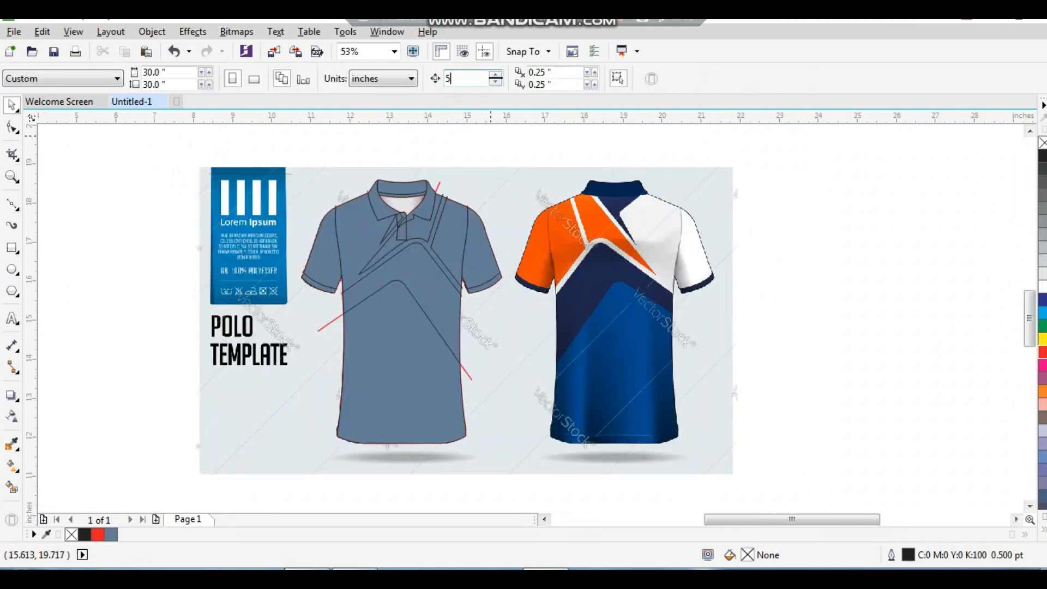
# Step: Move the filled back collar band 10 inches to the right, clear of the reference image
pyautogui.click(405, 193)
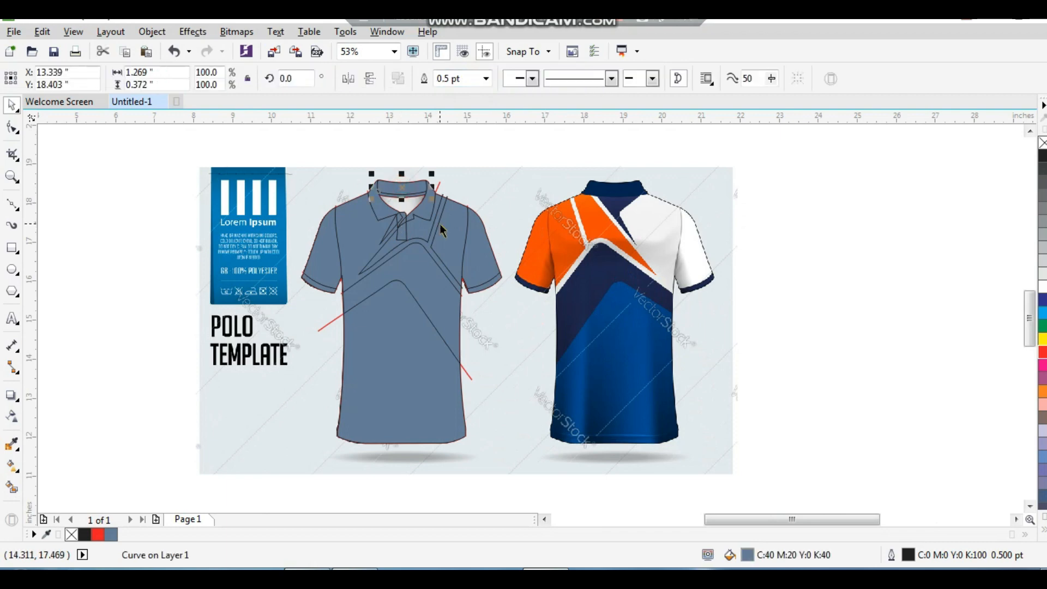
pyautogui.press('Right')
pyautogui.hotkey('ctrl', 'z')
pyautogui.press('Right')
pyautogui.press('Right')
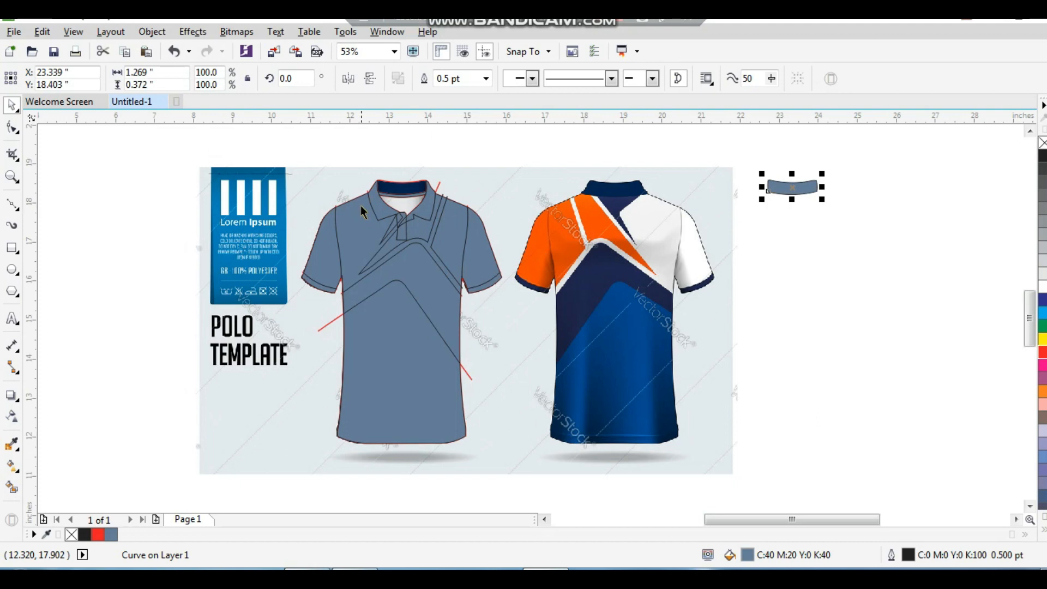
# Step: Move the filled shapes covering the orange sleeve and its cuff 10 inches to the right
pyautogui.moveTo(280, 163); pyautogui.dragTo(824, 392)
pyautogui.click(404, 282)
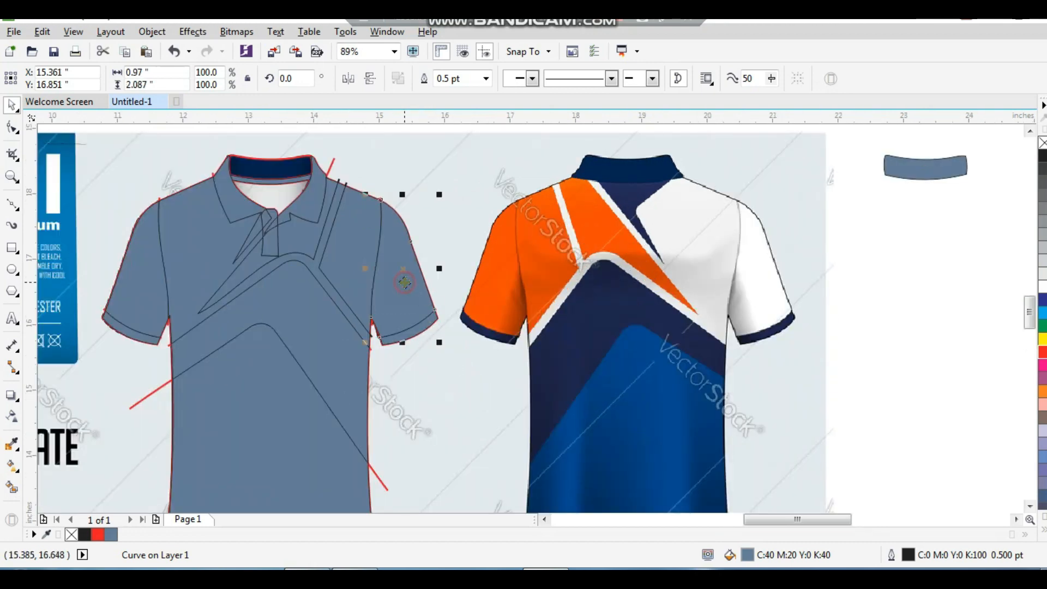
pyautogui.press('Right')
pyautogui.press('Right')
pyautogui.click(404, 342)
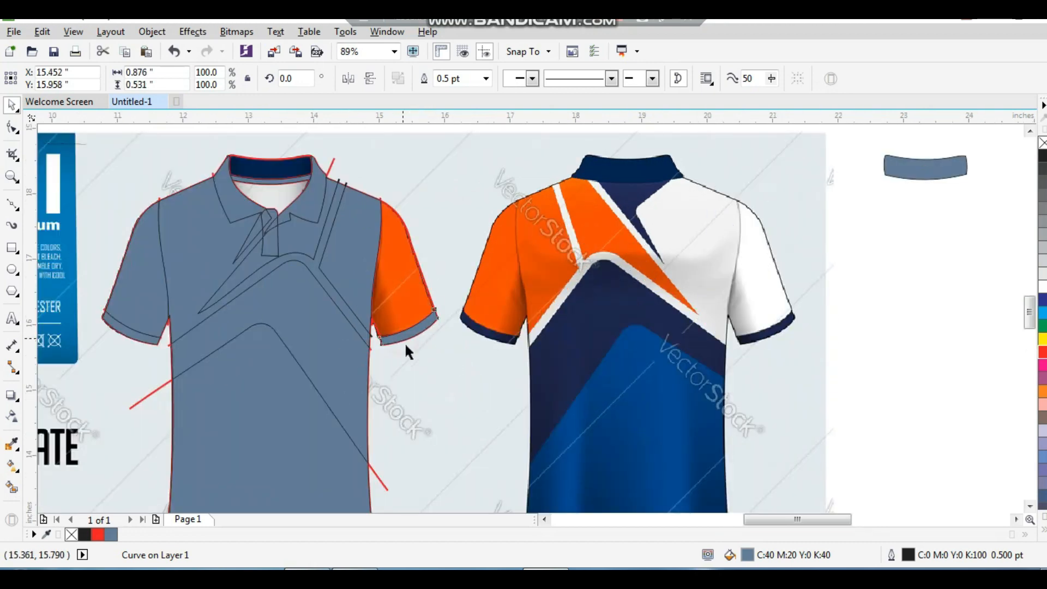
pyautogui.press('Right')
pyautogui.press('Right')
# Step: Move the white chest panel with its stripe, the chevron panel and the lower body 10 inches to the right
pyautogui.click(342, 307)
pyautogui.press('Right')
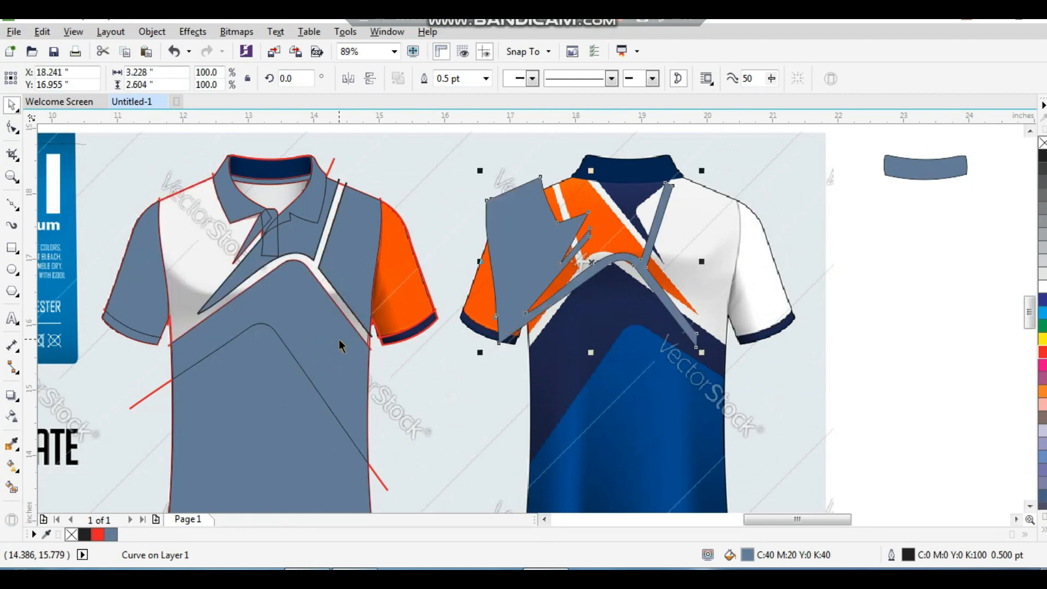
pyautogui.press('Right')
pyautogui.click(370, 304)
pyautogui.press('Right')
pyautogui.press('Right')
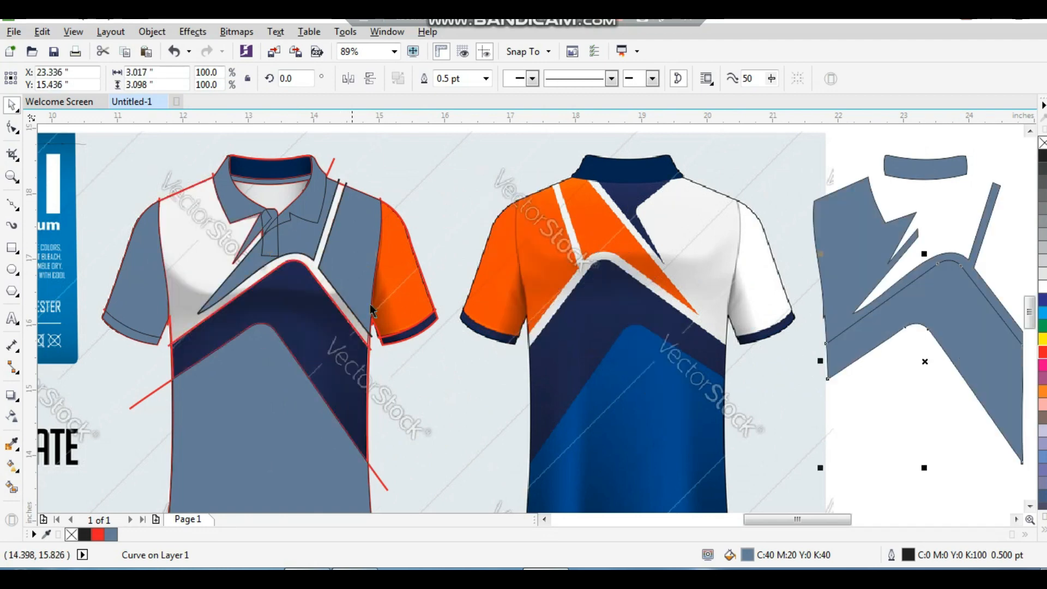
pyautogui.click(286, 405)
pyautogui.press('Right')
pyautogui.press('Right')
# Step: Move the shoulder panel, the pointed chest panel and the right-hand collar flap 10 inches to the right
pyautogui.click(355, 262)
pyautogui.press('Right')
pyautogui.press('Right')
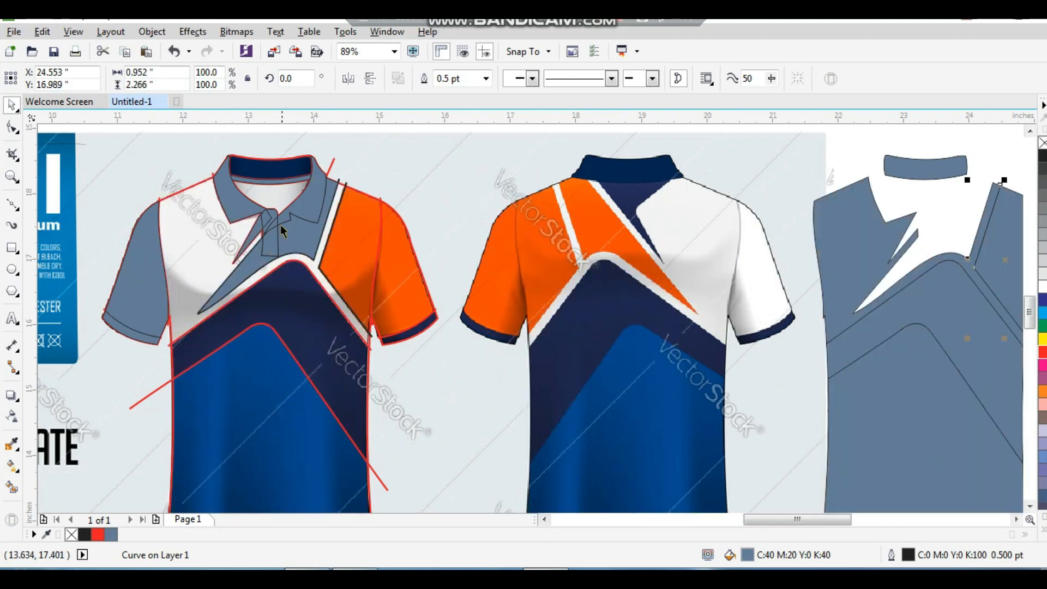
pyautogui.click(296, 238)
pyautogui.press('Right')
pyautogui.press('Right')
pyautogui.click(271, 210)
pyautogui.press('Right')
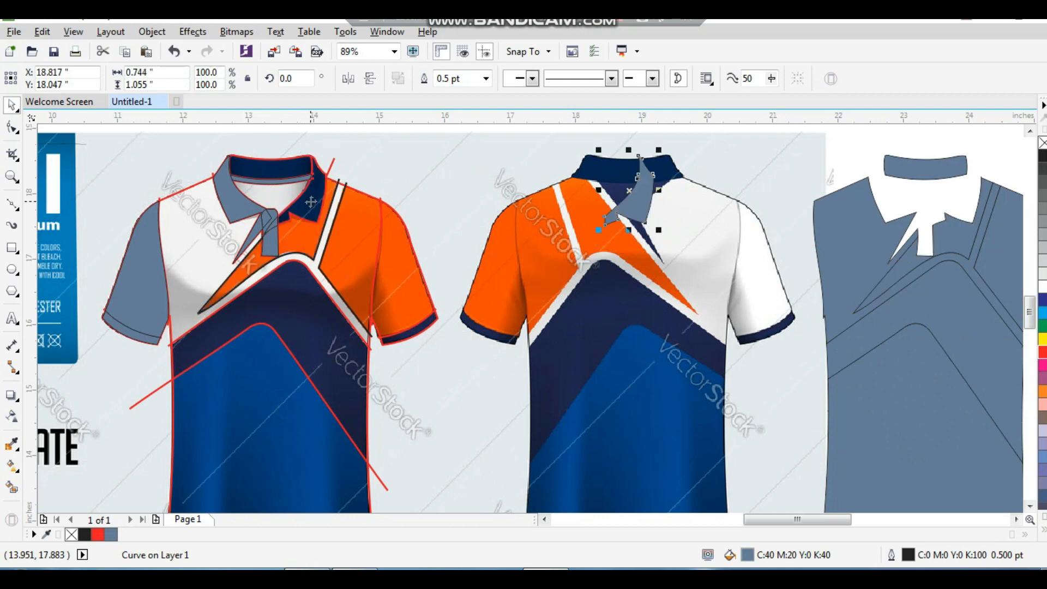
pyautogui.press('Right')
# Step: Move the small placket-tip piece, the left-hand collar flap and the thin inner collar strip 10 inches to the right
pyautogui.click(268, 222)
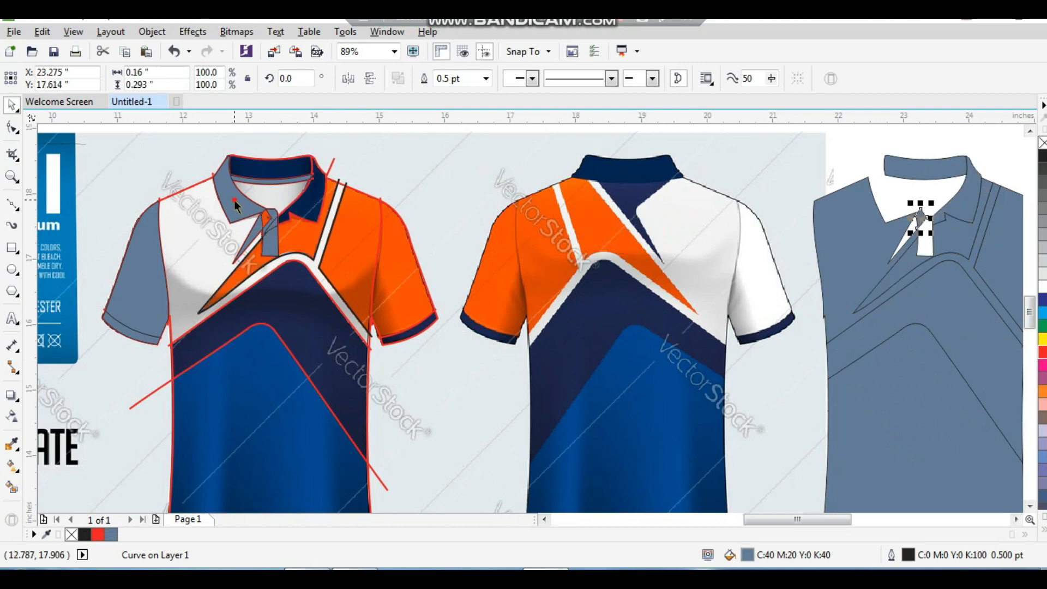
pyautogui.click(234, 200)
pyautogui.press('Right')
pyautogui.press('Right')
pyautogui.click(264, 183)
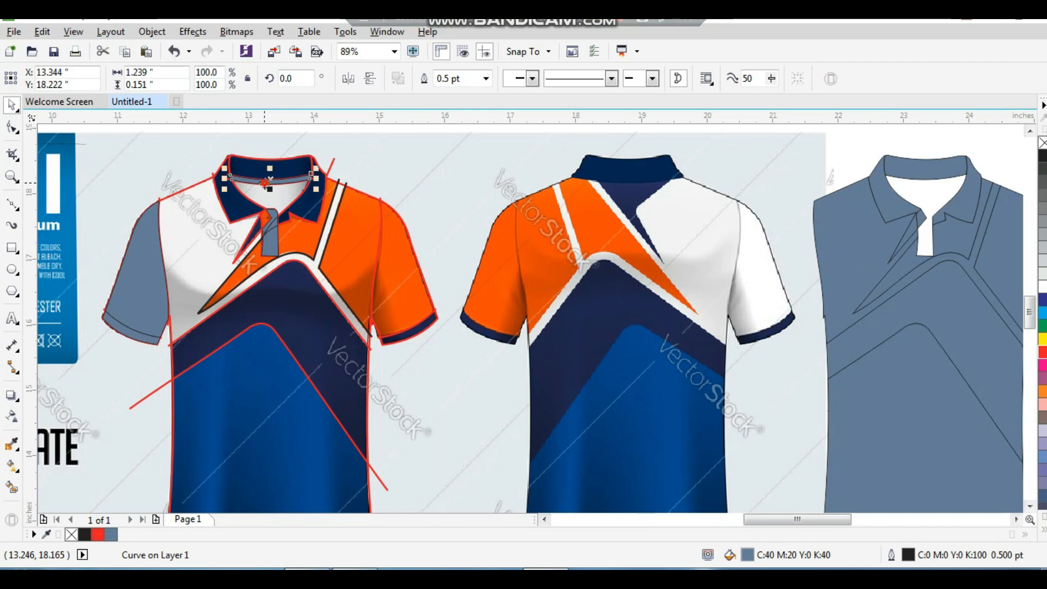
pyautogui.press('Right')
# Step: Select the placket pieces together with the white sleeve and its cuff, and move them 10 inches to the right
pyautogui.moveTo(329, 287); pyautogui.dragTo(329, 289)
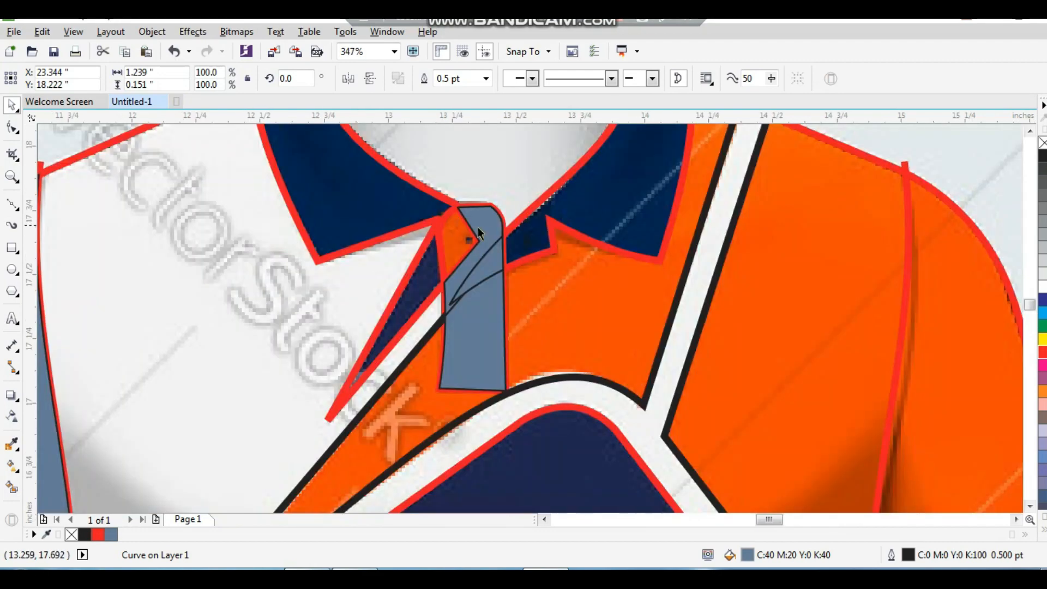
pyautogui.keyDown('shift'); pyautogui.click(492, 256); pyautogui.keyUp('shift')
pyautogui.keyDown('shift'); pyautogui.click(486, 330); pyautogui.keyUp('shift')
pyautogui.scroll(-3, 422, 199)
pyautogui.keyDown('shift'); pyautogui.click(329, 276); pyautogui.keyUp('shift')
pyautogui.keyDown('shift'); pyautogui.click(338, 315); pyautogui.keyUp('shift')
pyautogui.press('Right')
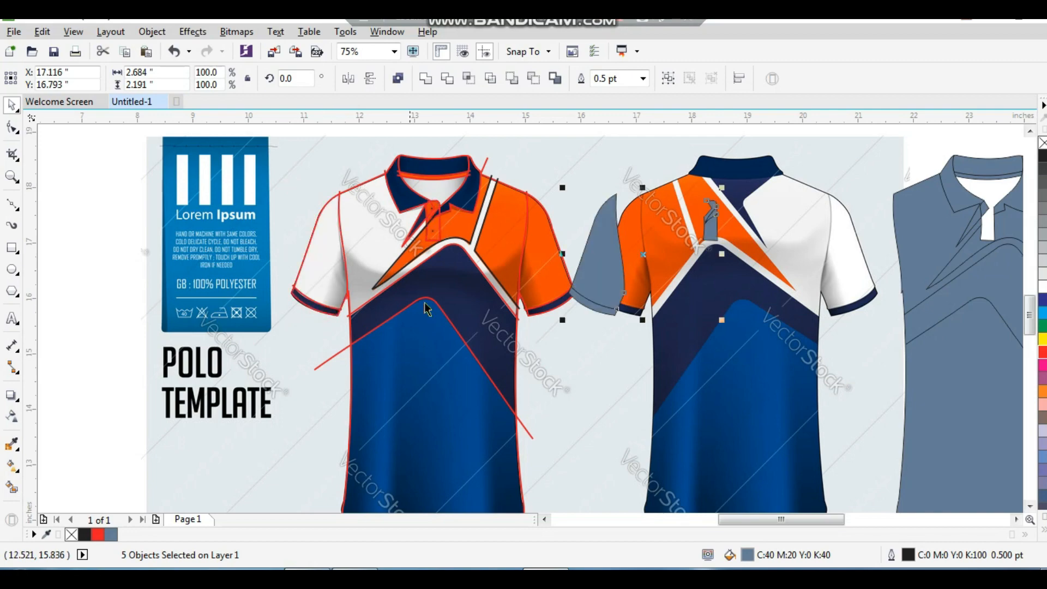
pyautogui.press('Right')
# Step: Delete the red traced outlines from the front of the polo reference
pyautogui.scroll(-1, 658, 270)
pyautogui.press('F2')
pyautogui.moveTo(716, 185); pyautogui.dragTo(912, 394)
pyautogui.click(737, 177)
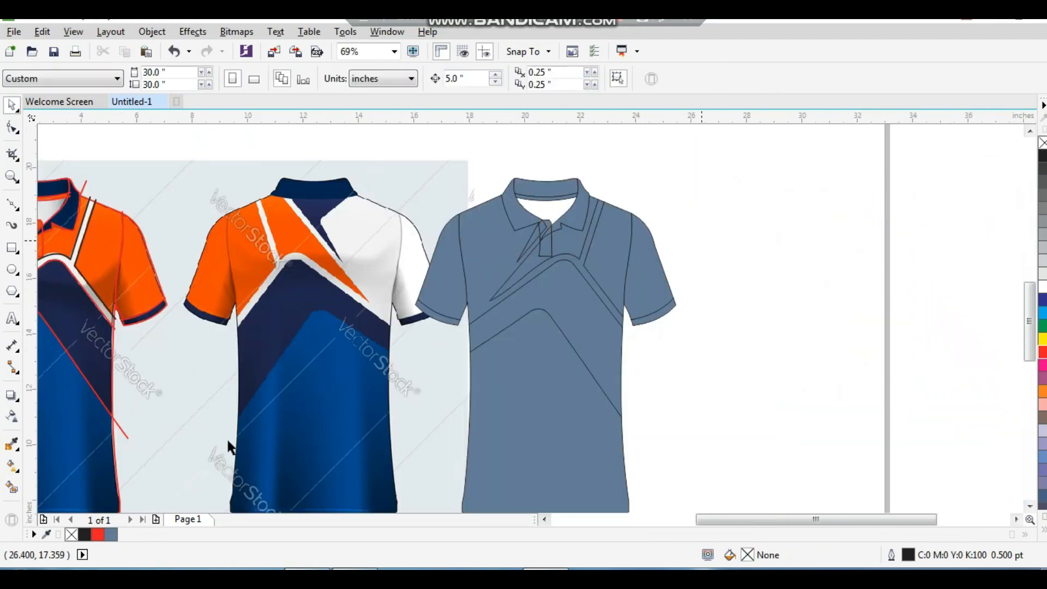
pyautogui.scroll(-1, 411, 356)
pyautogui.scroll(1, 411, 355)
pyautogui.moveTo(880, 151); pyautogui.dragTo(633, 457)
pyautogui.moveTo(743, 358); pyautogui.dragTo(801, 357)
pyautogui.click(932, 260)
pyautogui.press('F2')
pyautogui.moveTo(884, 152); pyautogui.dragTo(196, 471)
pyautogui.moveTo(408, 138); pyautogui.dragTo(144, 509)
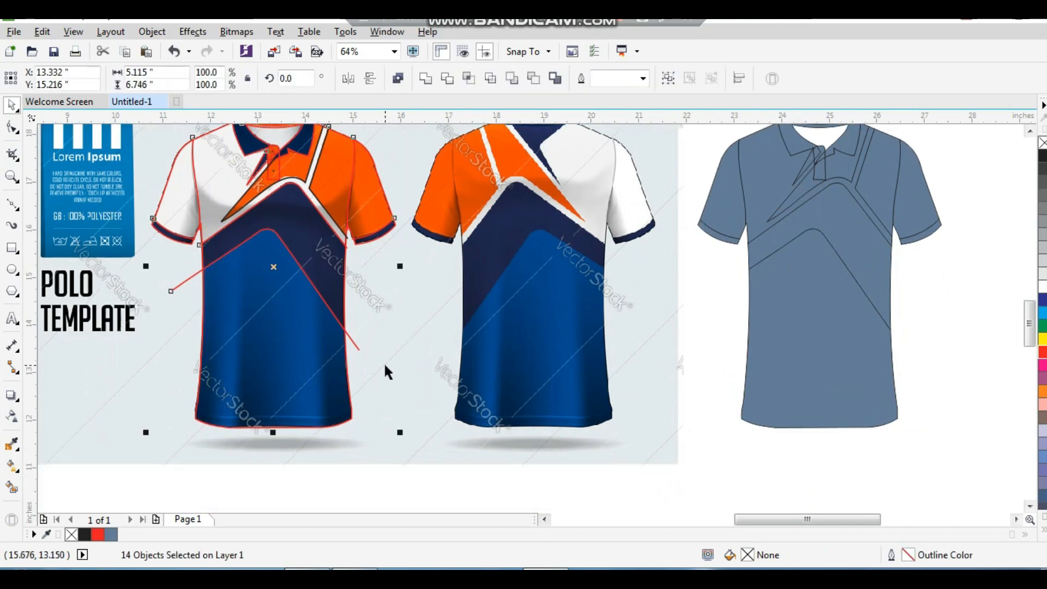
pyautogui.press('Delete')
# Step: Fill the template's left-hand sleeve and the chest panel with its stripe with white
pyautogui.scroll(-1, 380, 333)
pyautogui.press('F2')
pyautogui.moveTo(258, 178); pyautogui.dragTo(723, 426)
pyautogui.moveTo(616, 185); pyautogui.dragTo(591, 337)
pyautogui.moveTo(530, 330); pyautogui.dragTo(506, 315)
pyautogui.hotkey('ctrl', 'z')
pyautogui.click(584, 294)
pyautogui.click(555, 233)
pyautogui.keyDown('shift'); pyautogui.click(517, 290); pyautogui.keyUp('shift')
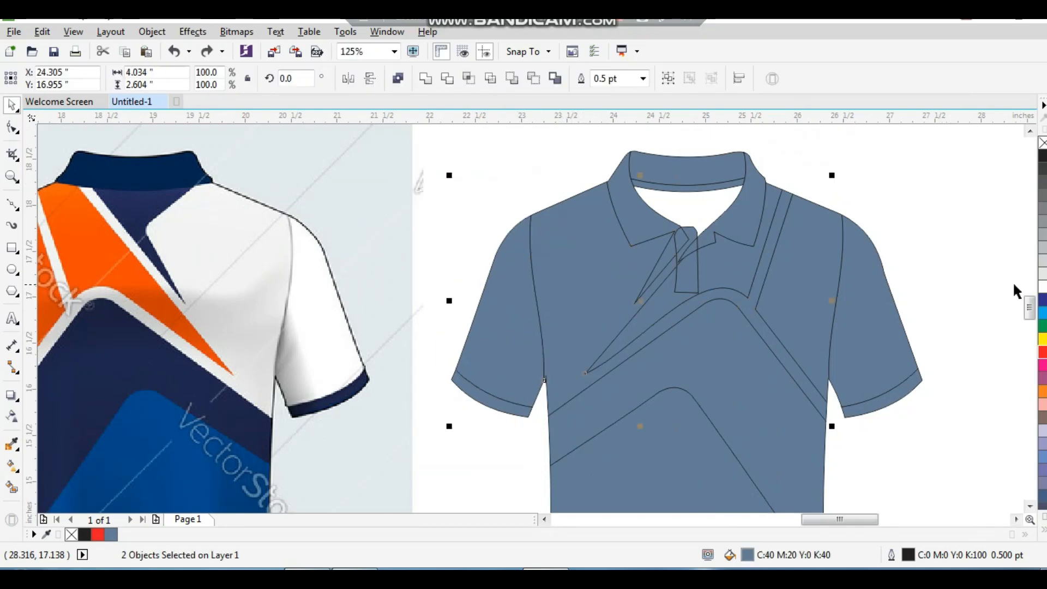
pyautogui.click(1042, 288)
pyautogui.click(926, 203)
# Step: Sample the reference's blue for the template's lower body and its dark navy for the chevron panel
pyautogui.scroll(-1, 814, 192)
pyautogui.press('F2')
pyautogui.moveTo(884, 135); pyautogui.dragTo(137, 503)
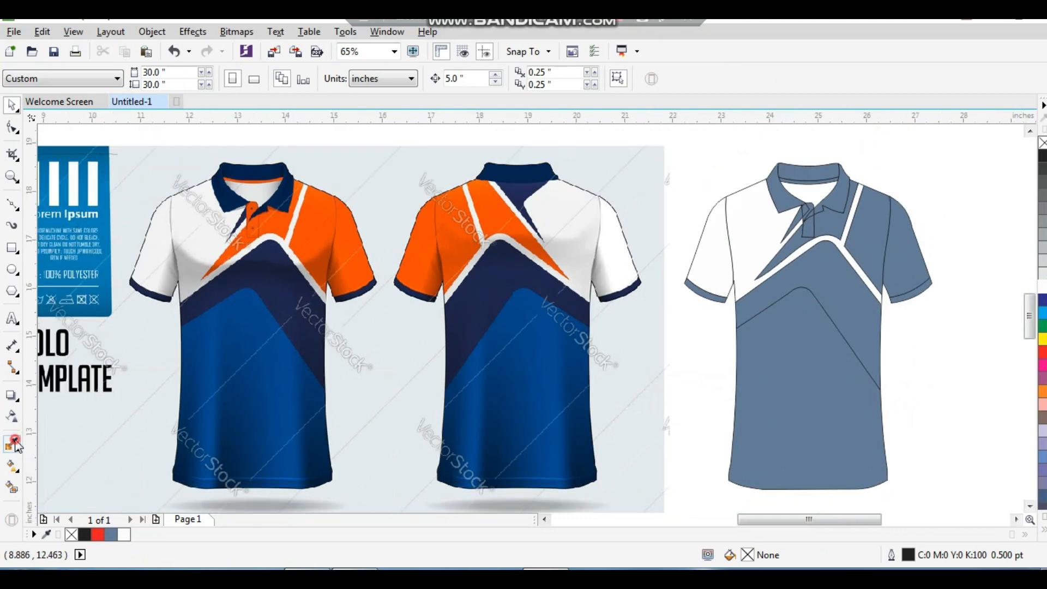
pyautogui.click(13, 443)
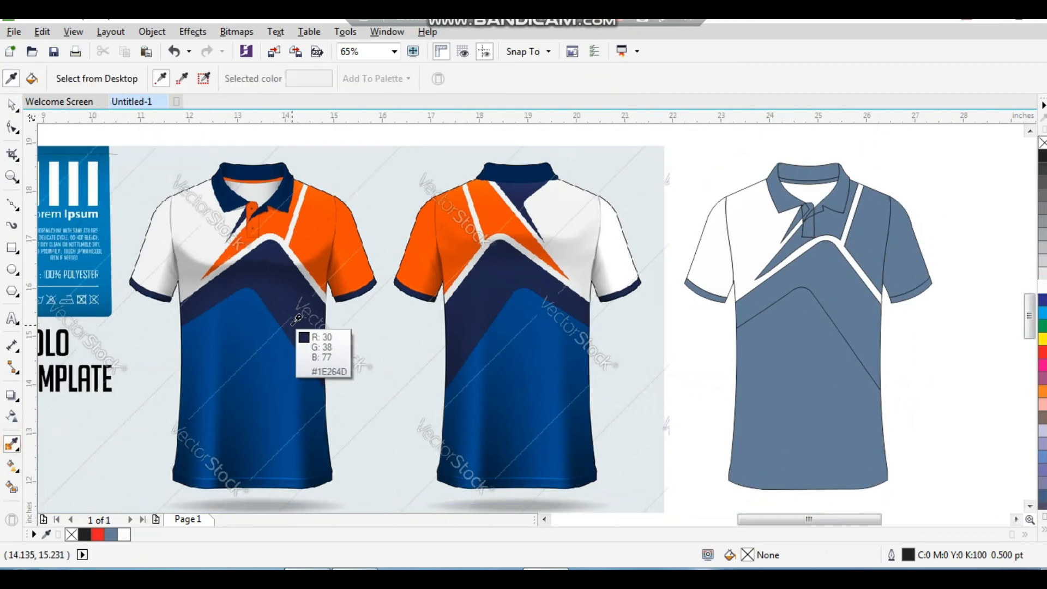
pyautogui.click(213, 354)
pyautogui.click(762, 414)
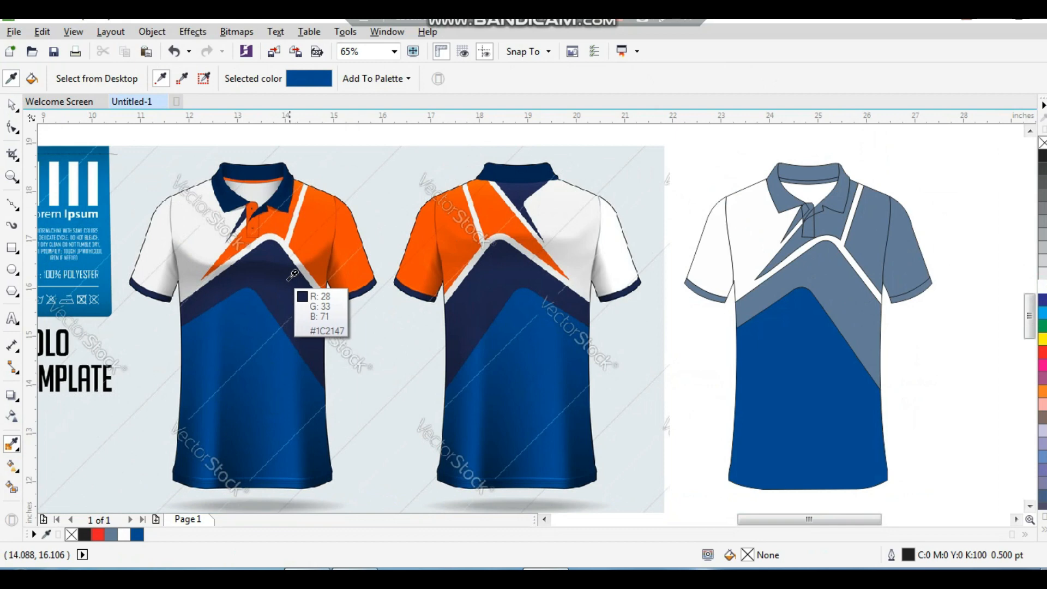
pyautogui.click(290, 277)
pyautogui.click(804, 315)
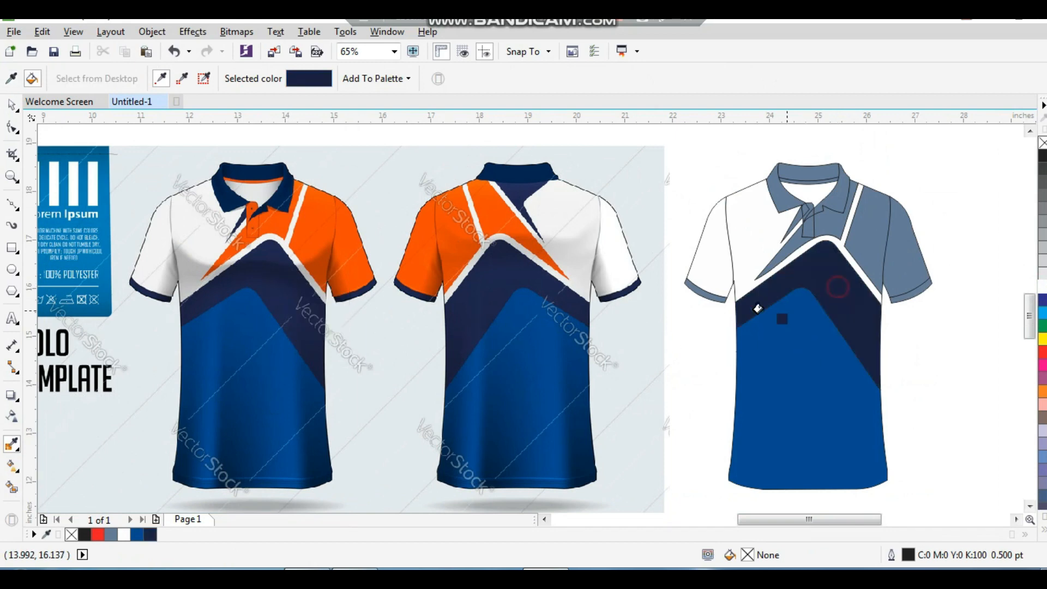
# Step: Fill the collar flaps, the back collar band and the pointed strip beside the placket with the sampled navy
pyautogui.press('space')
pyautogui.press('space')
pyautogui.click(833, 274)
pyautogui.press('F2')
pyautogui.moveTo(742, 145); pyautogui.dragTo(851, 244)
pyautogui.click(499, 306)
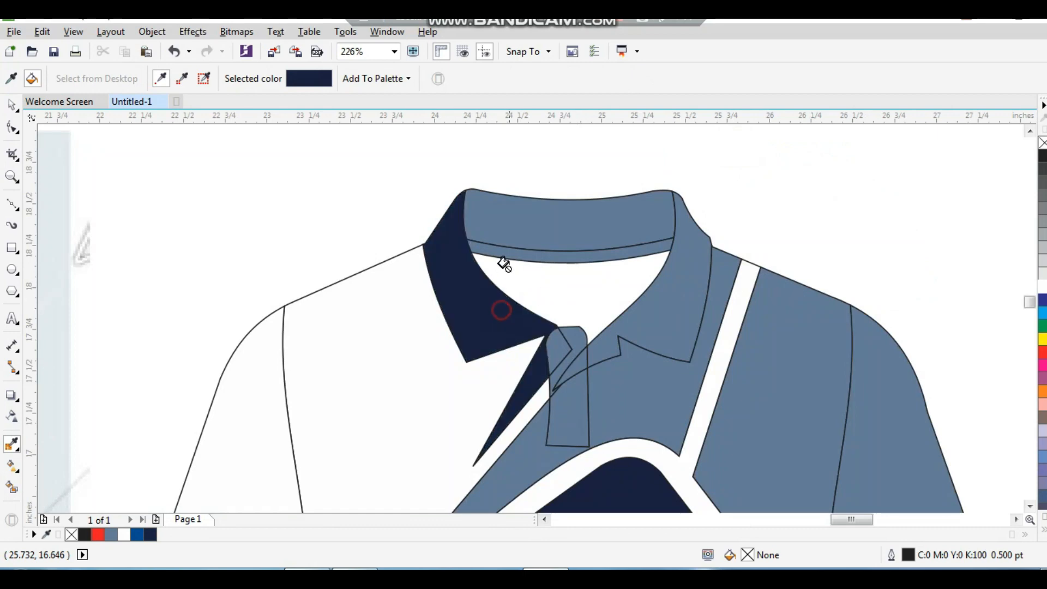
pyautogui.click(535, 218)
pyautogui.click(693, 297)
pyautogui.click(573, 365)
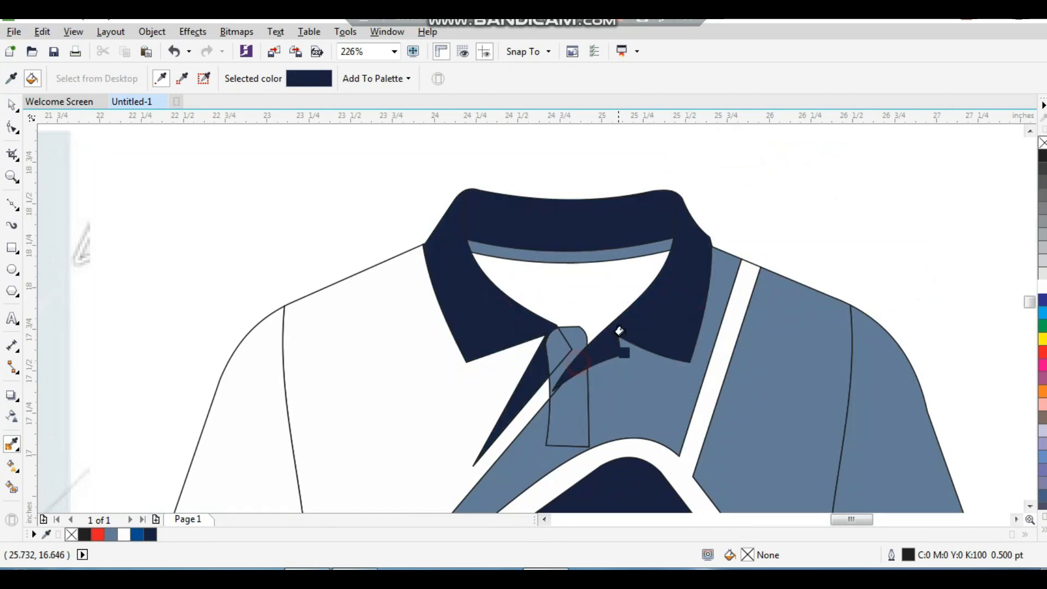
# Step: Fill the small piece joining the left collar flap and the pointed strip with navy, and select the flap with the adjoining navy piece
pyautogui.scroll(-3, 641, 297)
pyautogui.press('F2')
pyautogui.moveTo(712, 224); pyautogui.dragTo(409, 411)
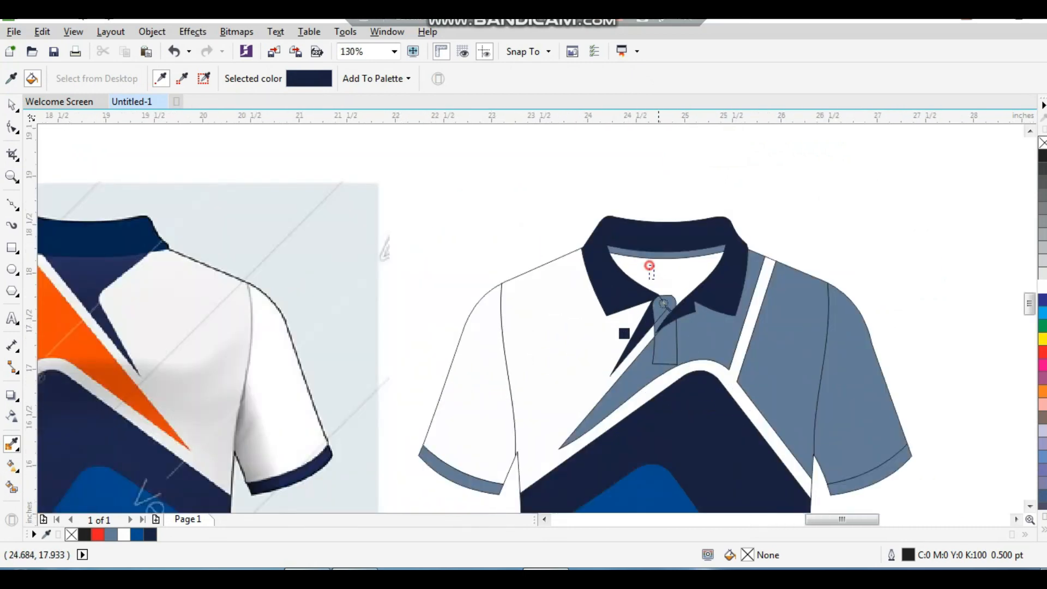
pyautogui.scroll(4, 649, 267)
pyautogui.scroll(-4, 533, 297)
pyautogui.click(528, 358)
pyautogui.press('space')
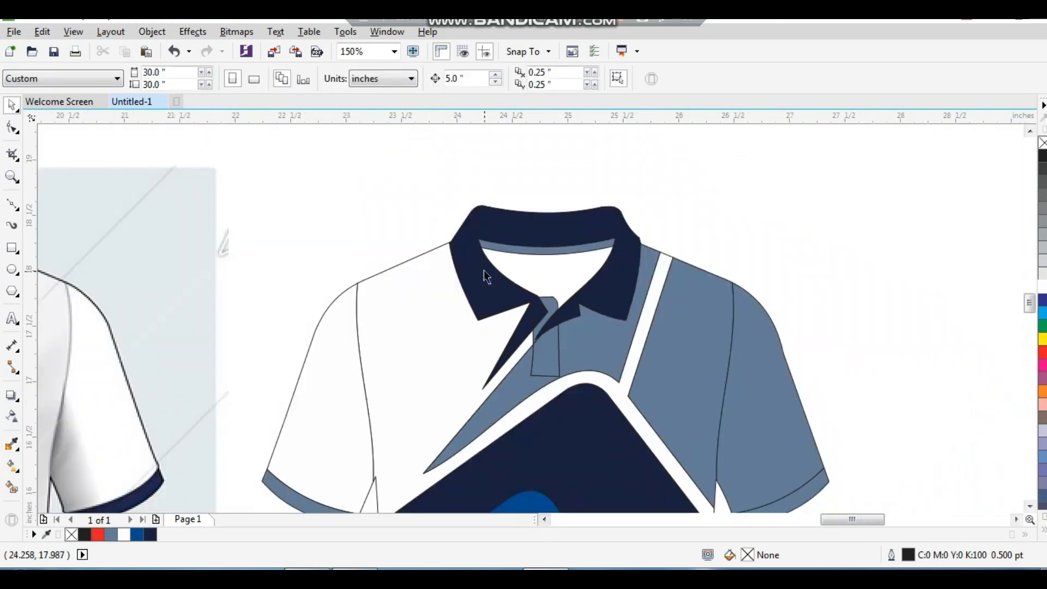
pyautogui.scroll(3, 544, 276)
pyautogui.click(577, 244)
pyautogui.keyDown('shift'); pyautogui.click(519, 338); pyautogui.keyUp('shift')
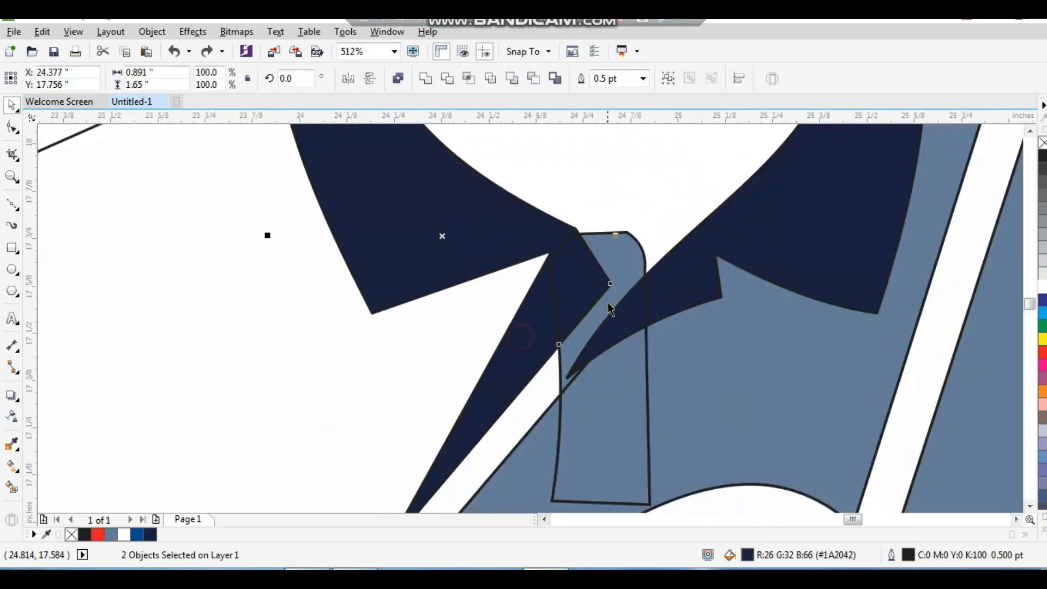
# Step: Sample the reference's orange and fill the template's pointed chest panel, shoulder panel and right-hand sleeve with it
pyautogui.scroll(-3, 671, 232)
pyautogui.click(788, 179)
pyautogui.press('F2')
pyautogui.moveTo(807, 132); pyautogui.dragTo(311, 377)
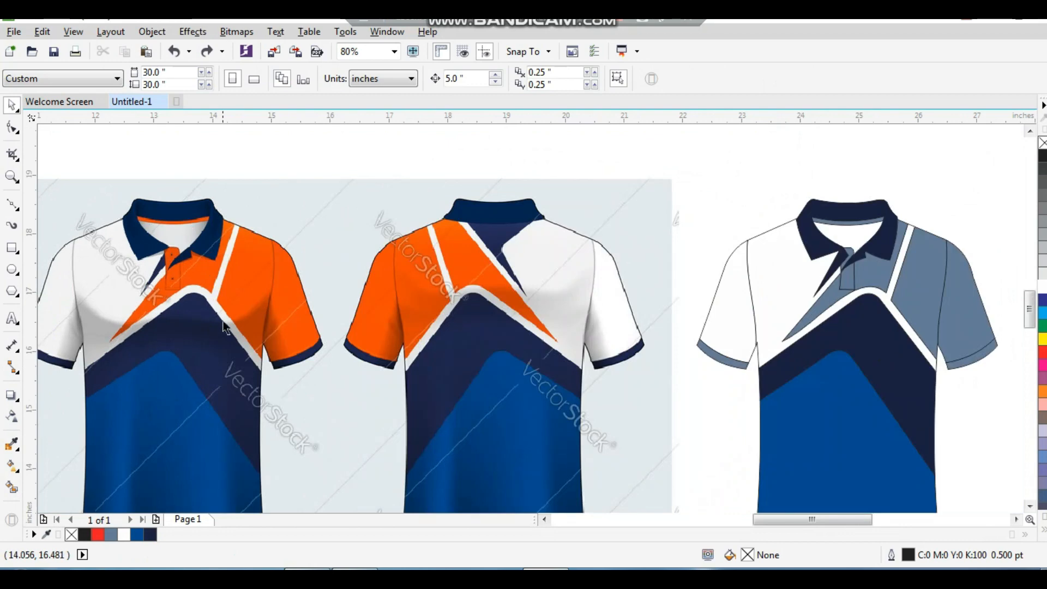
pyautogui.press('i')
pyautogui.click(245, 267)
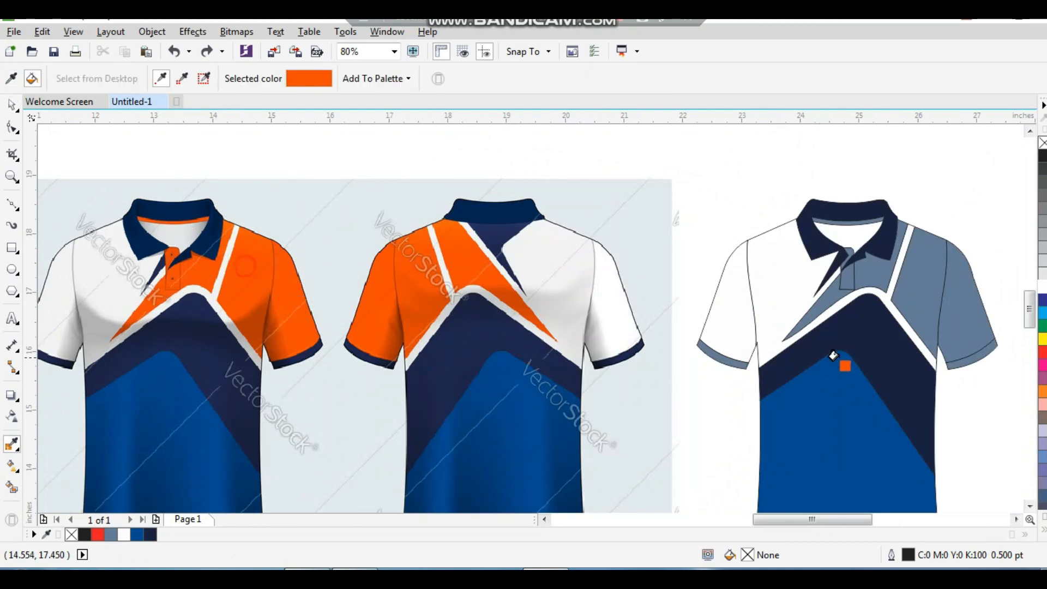
pyautogui.click(829, 296)
pyautogui.scroll(2, 848, 273)
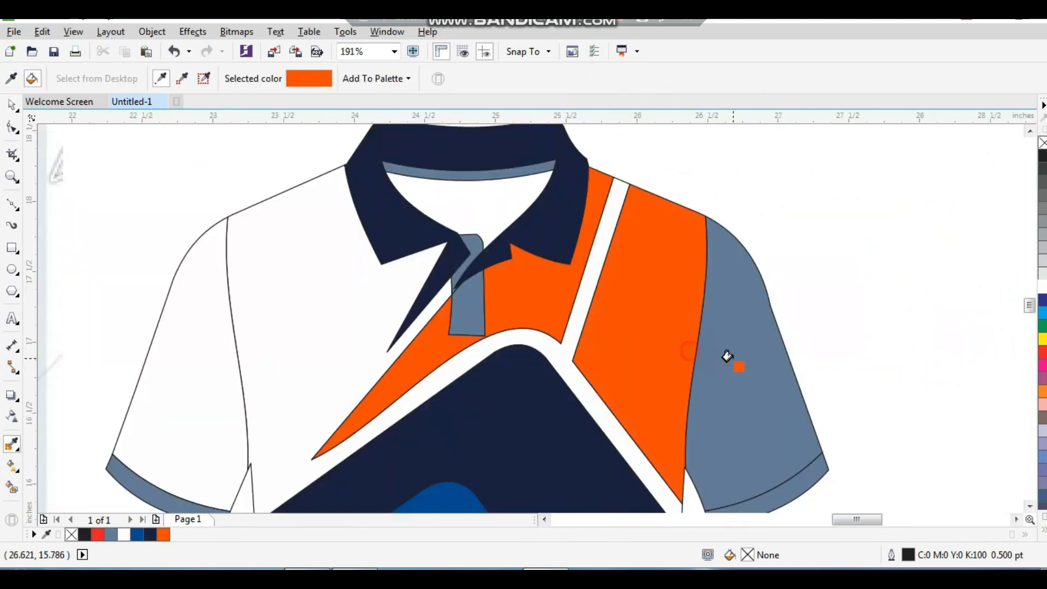
pyautogui.scroll(-2, 818, 240)
# Step: Sample the navy from the template's collar and fill both sleeve cuffs with it
pyautogui.press('F2')
pyautogui.moveTo(860, 198); pyautogui.dragTo(393, 449)
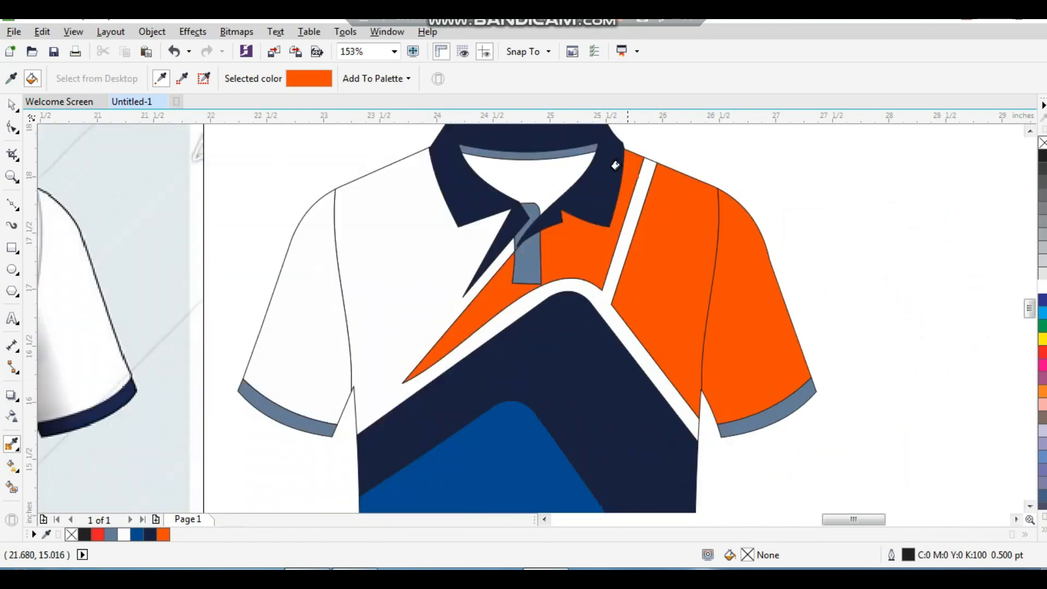
pyautogui.click(618, 167)
pyautogui.scroll(3, 800, 451)
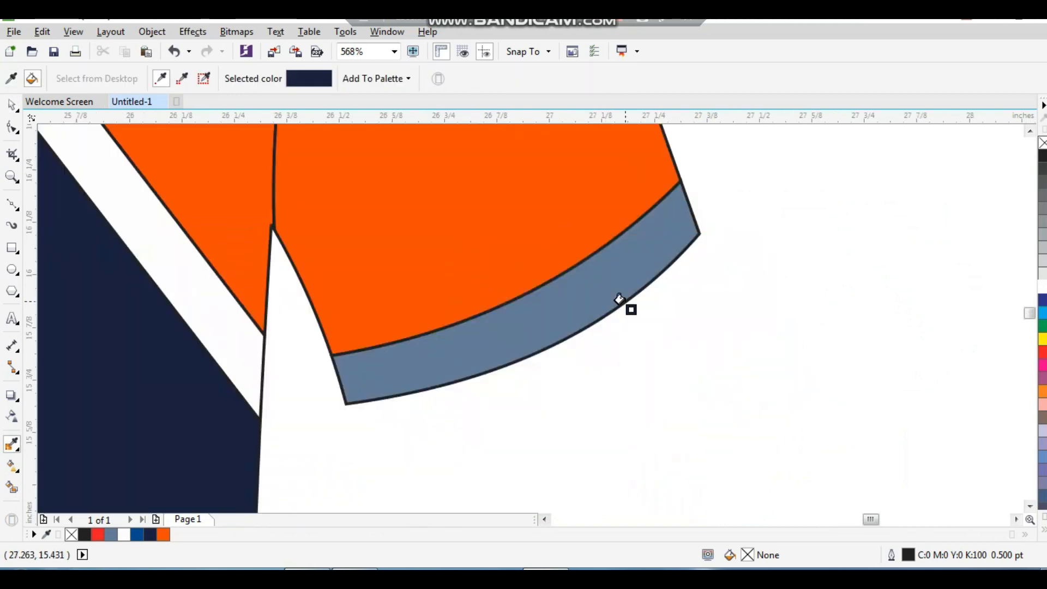
pyautogui.click(618, 295)
pyautogui.scroll(-3, 649, 333)
pyautogui.press('F2')
pyautogui.moveTo(360, 306); pyautogui.dragTo(459, 361)
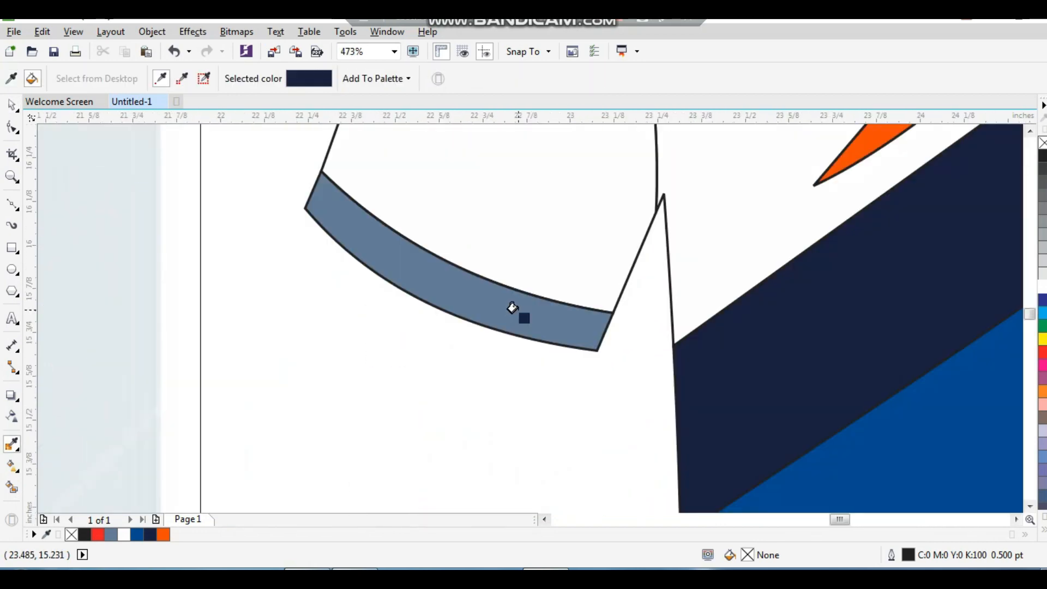
pyautogui.click(517, 313)
# Step: Sample the orange from the template's chest panel and fill the placket with it
pyautogui.press('space')
pyautogui.scroll(-4, 548, 375)
pyautogui.press('F2')
pyautogui.moveTo(809, 147); pyautogui.dragTo(90, 491)
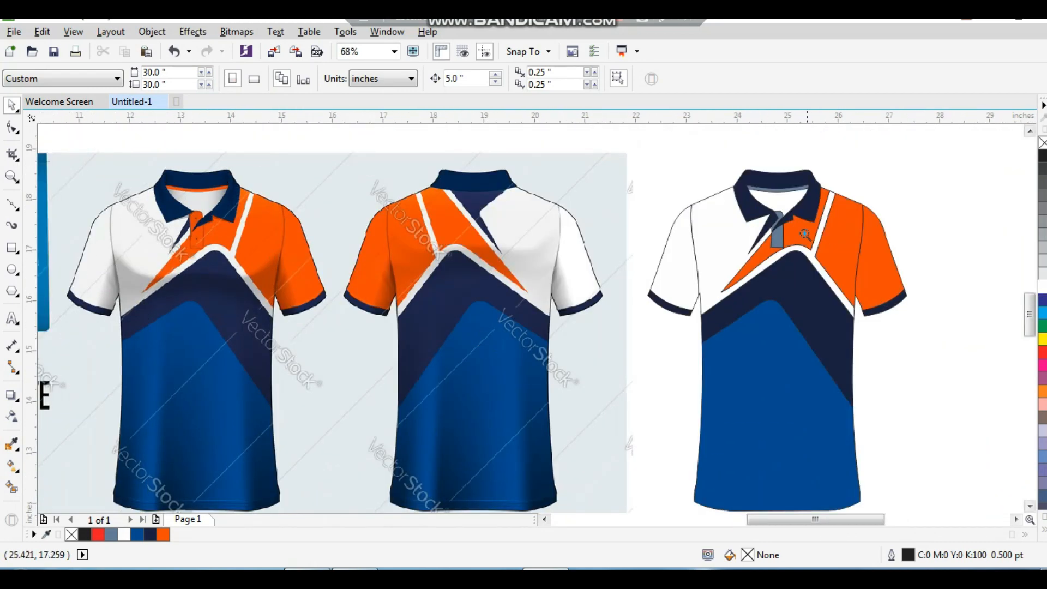
pyautogui.moveTo(736, 212); pyautogui.dragTo(800, 294)
pyautogui.press('i')
pyautogui.click(666, 274)
pyautogui.click(591, 299)
pyautogui.press('space')
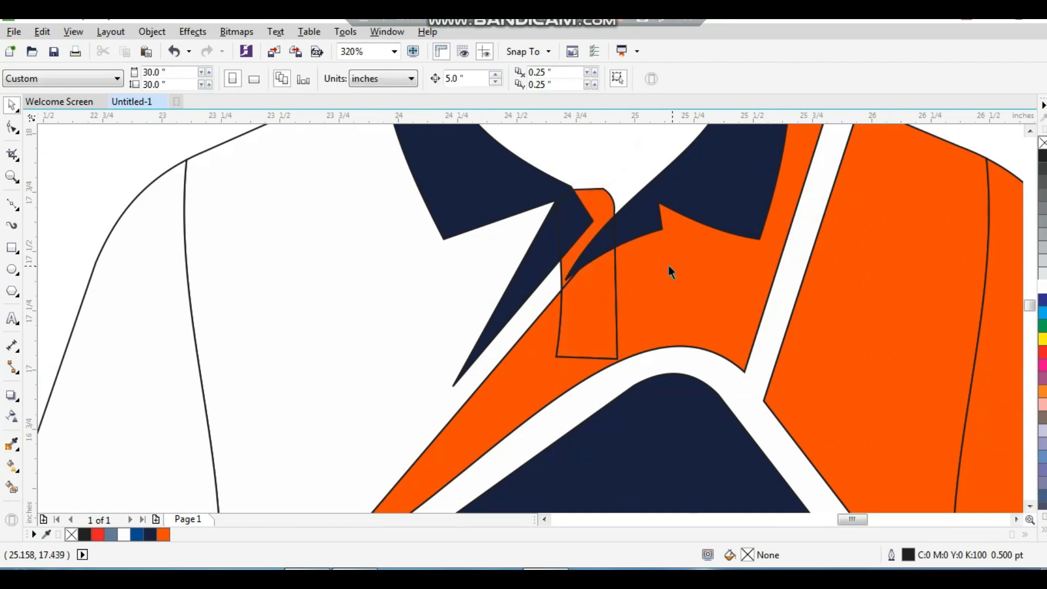
# Step: Draw a small circle about 0.034 inch wide on the template's placket as a button, filled black with no outline
pyautogui.scroll(-2, 671, 270)
pyautogui.press('F2')
pyautogui.moveTo(614, 255); pyautogui.dragTo(663, 311)
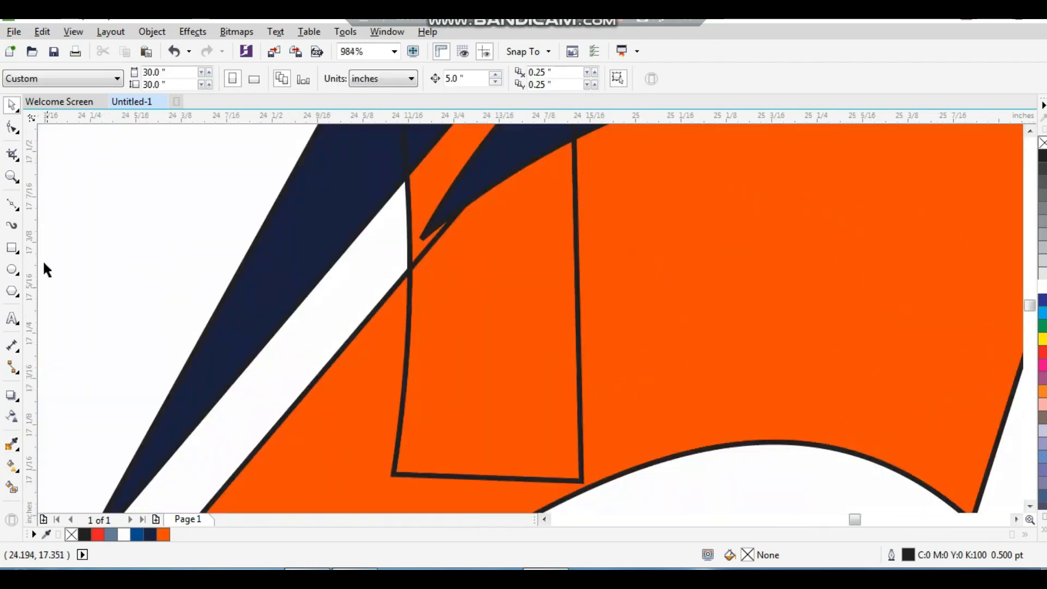
pyautogui.click(12, 269)
pyautogui.moveTo(483, 360); pyautogui.dragTo(508, 371)
pyautogui.press('space')
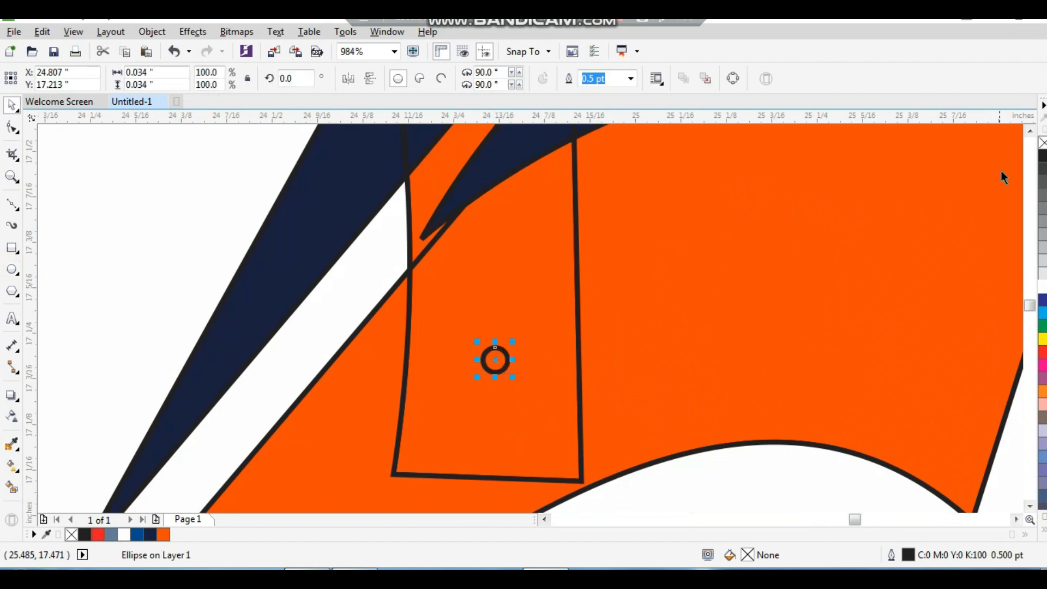
pyautogui.click(1042, 157)
pyautogui.rightClick(1043, 143)
# Step: Move the button lower on the placket and place a copy of it directly above
pyautogui.scroll(-3, 535, 351)
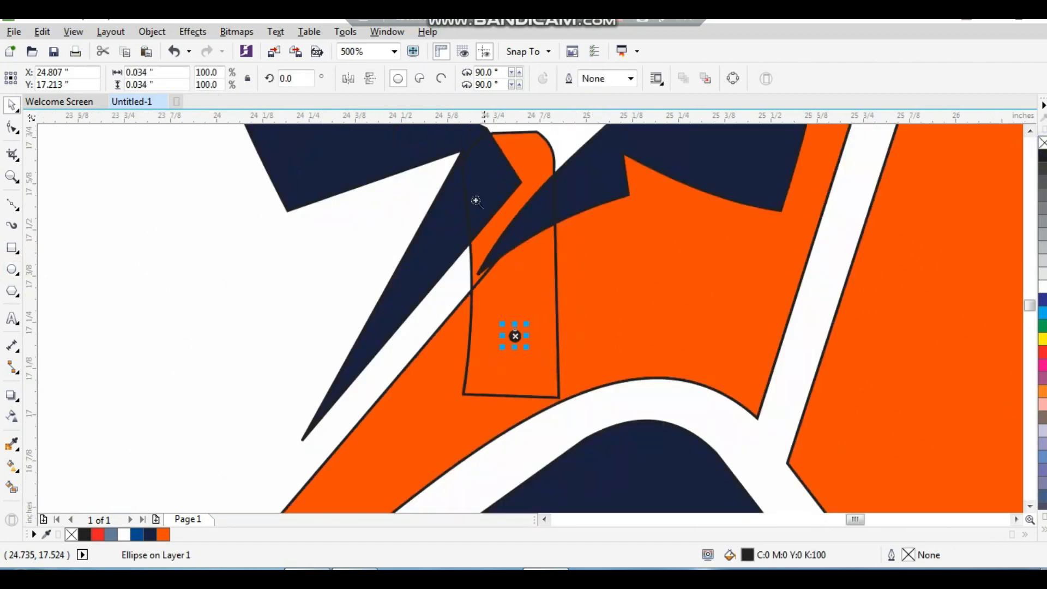
pyautogui.scroll(2, 512, 252)
pyautogui.moveTo(525, 426); pyautogui.dragTo(526, 479)
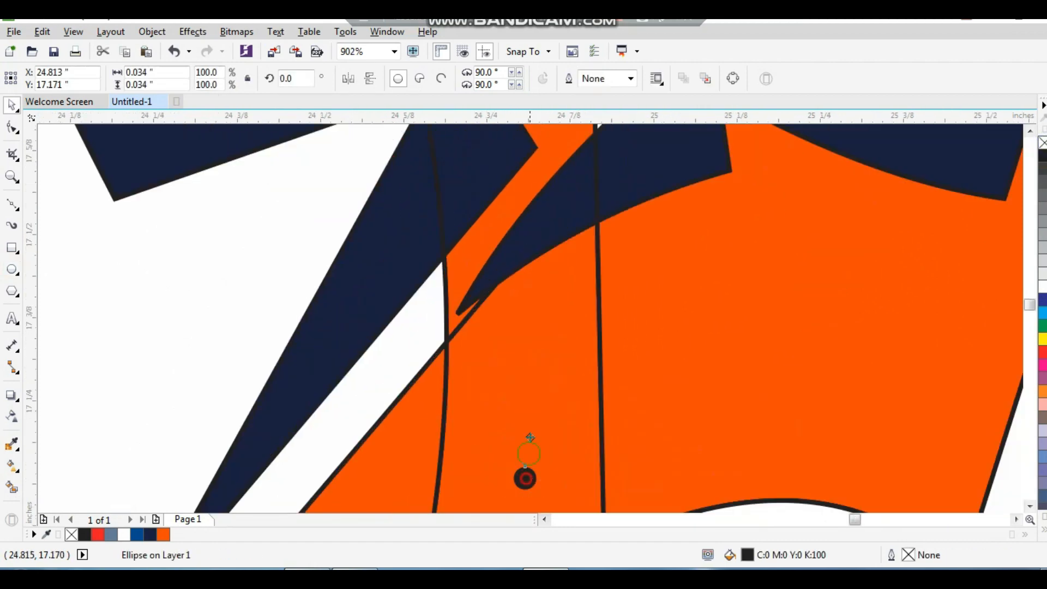
pyautogui.scroll(-6, 557, 377)
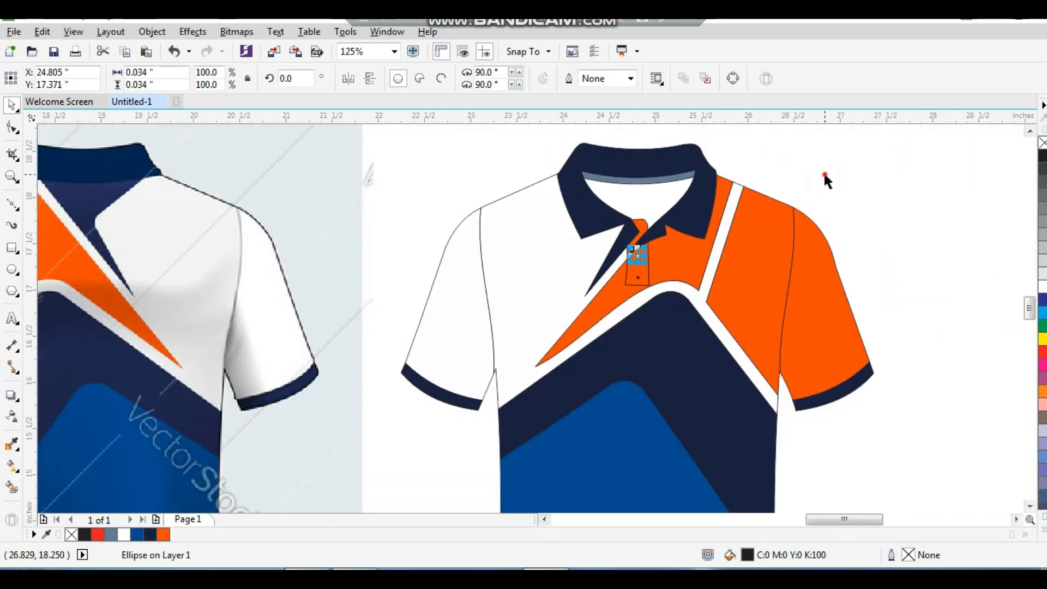
pyautogui.click(826, 176)
# Step: Compare the coloured template with the reference shirts' shading
pyautogui.press('F2')
pyautogui.moveTo(860, 129); pyautogui.dragTo(94, 498)
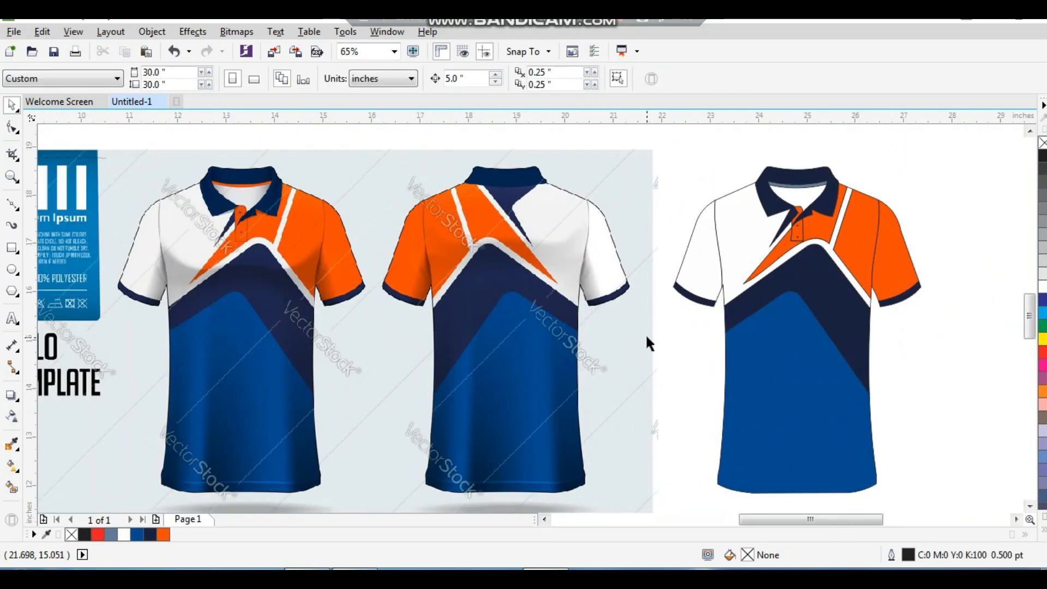
pyautogui.scroll(-2, 646, 334)
pyautogui.press('F2')
pyautogui.moveTo(813, 227); pyautogui.dragTo(360, 449)
pyautogui.moveTo(275, 147); pyautogui.dragTo(855, 438)
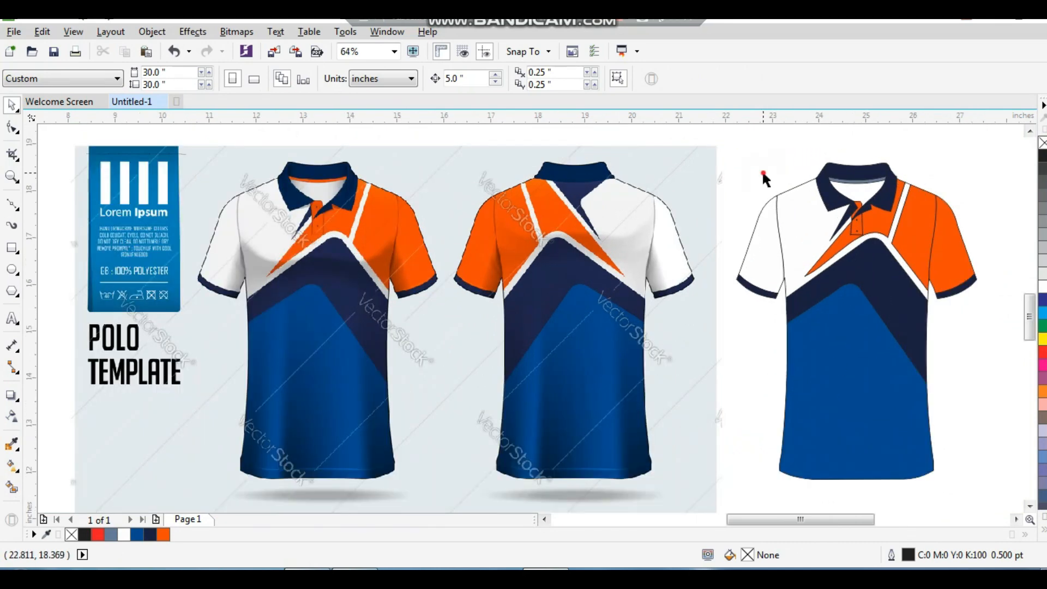
pyautogui.press('F7')
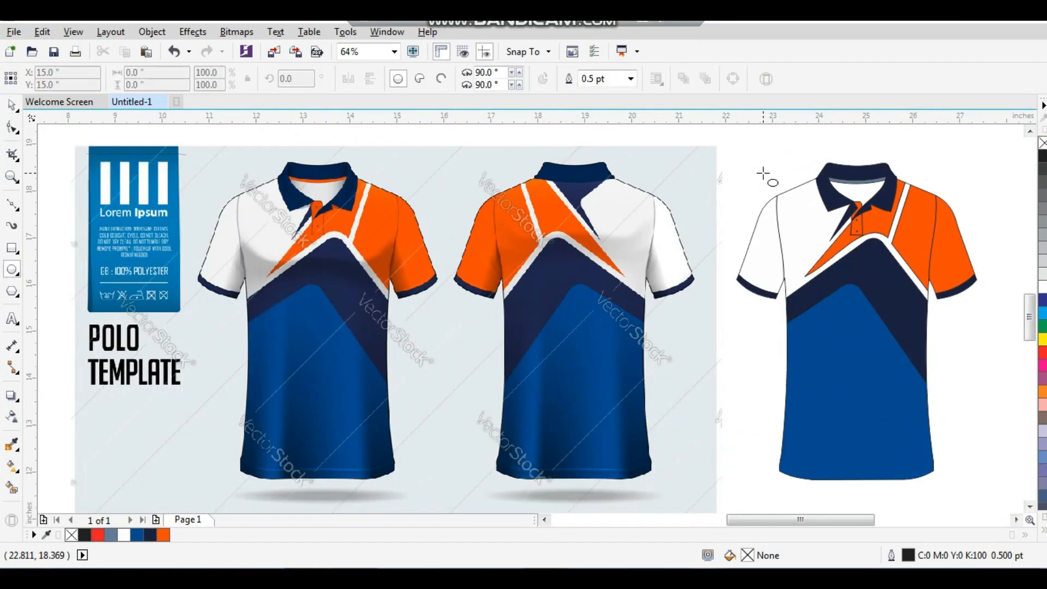
pyautogui.press('space')
pyautogui.scroll(-2, 762, 169)
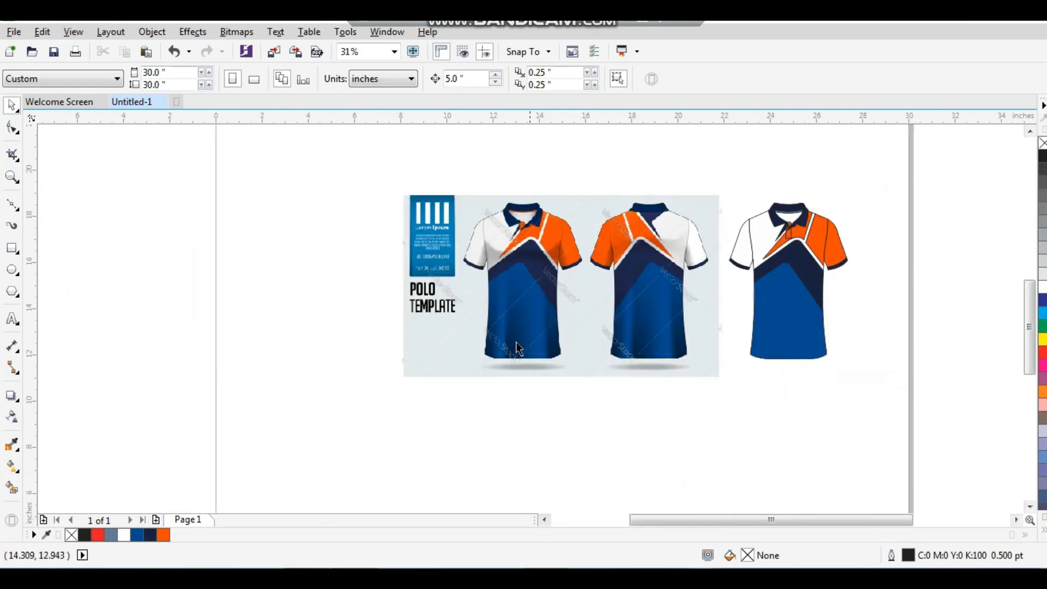
# Step: Draw a black-filled rectangle about 1.19 inches wide over the reference front's lower body and stretch it upward to about 4.3 inches tall
pyautogui.press('F2')
pyautogui.moveTo(478, 246); pyautogui.dragTo(594, 387)
pyautogui.press('F2')
pyautogui.moveTo(629, 157); pyautogui.dragTo(389, 490)
pyautogui.click(13, 249)
pyautogui.moveTo(441, 187); pyautogui.dragTo(527, 453)
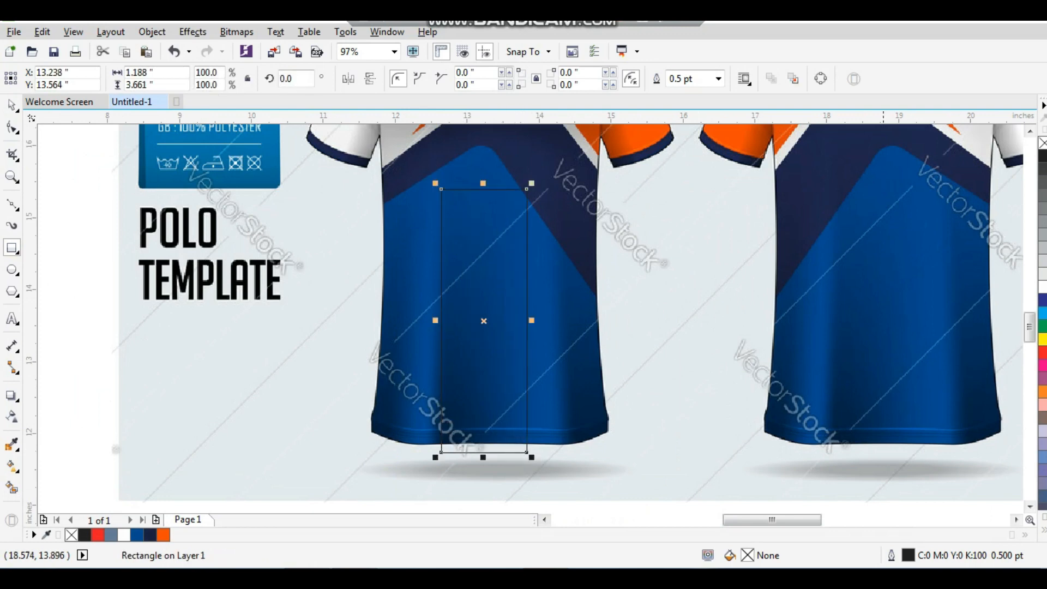
pyautogui.click(1042, 158)
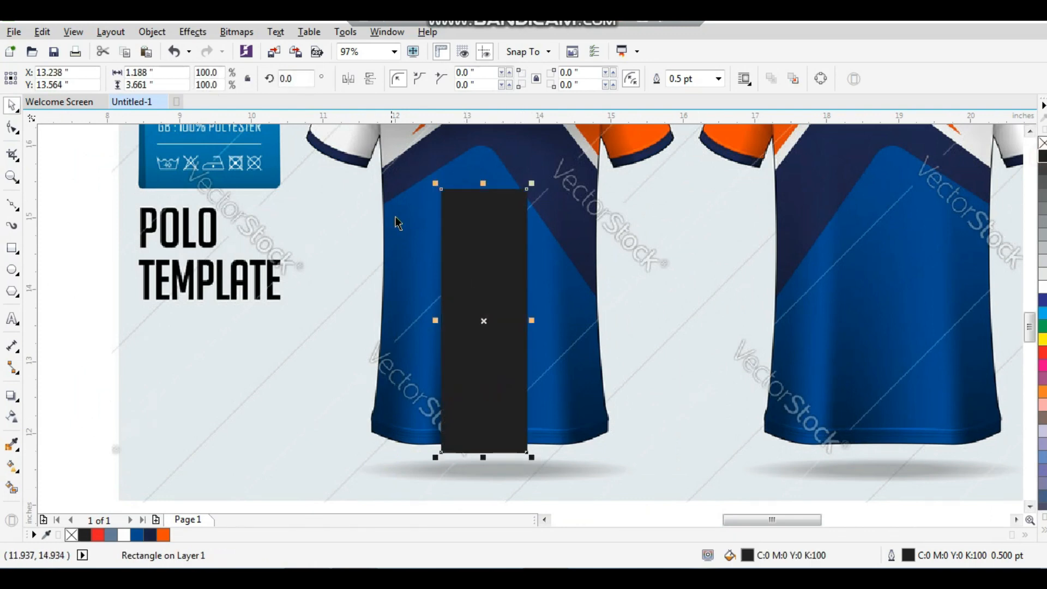
pyautogui.moveTo(484, 184); pyautogui.dragTo(484, 135)
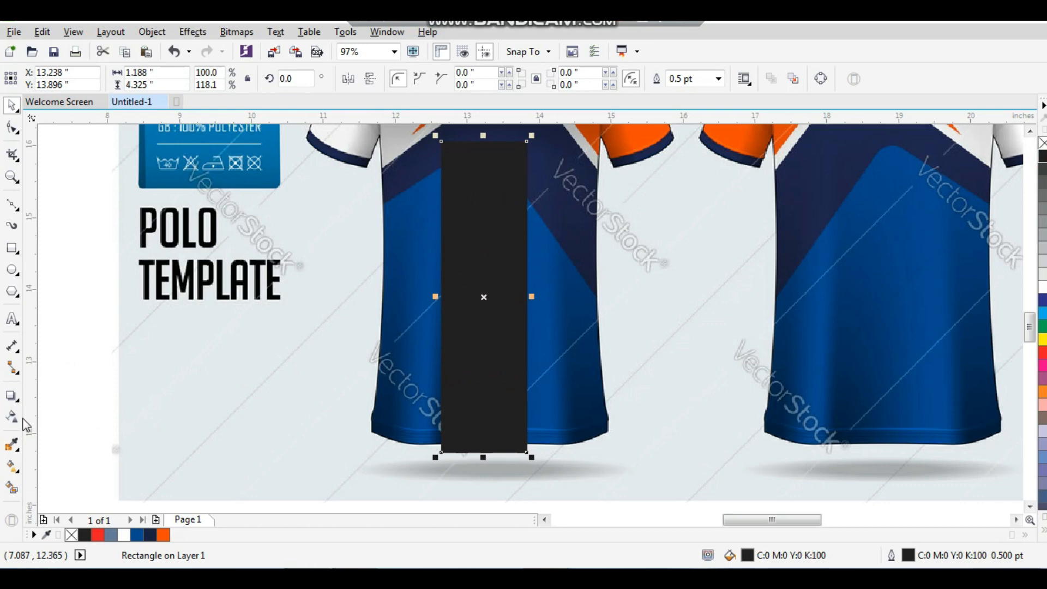
# Step: Fade the black rectangle horizontally with a linear transparency and convert it to a 300 dpi CMYK bitmap with transparent background
pyautogui.moveTo(463, 315); pyautogui.dragTo(516, 314)
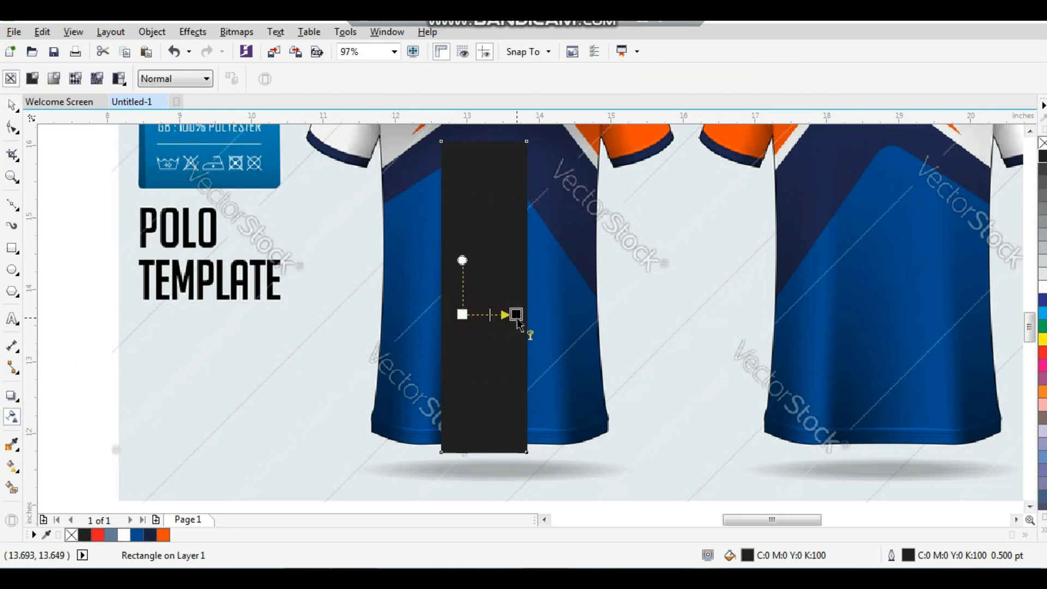
pyautogui.press('space')
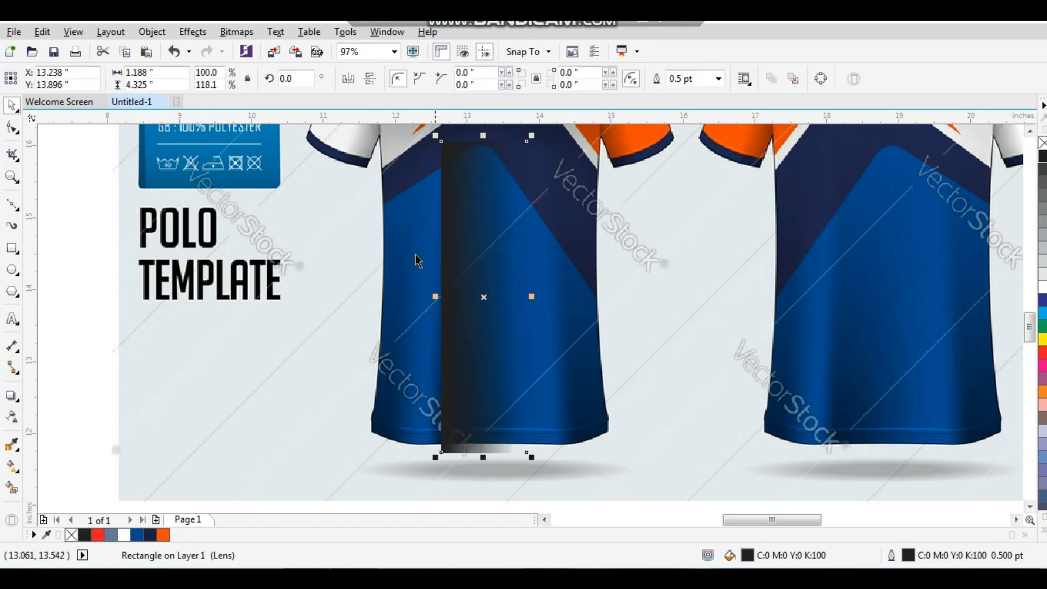
pyautogui.click(240, 32)
pyautogui.click(284, 46)
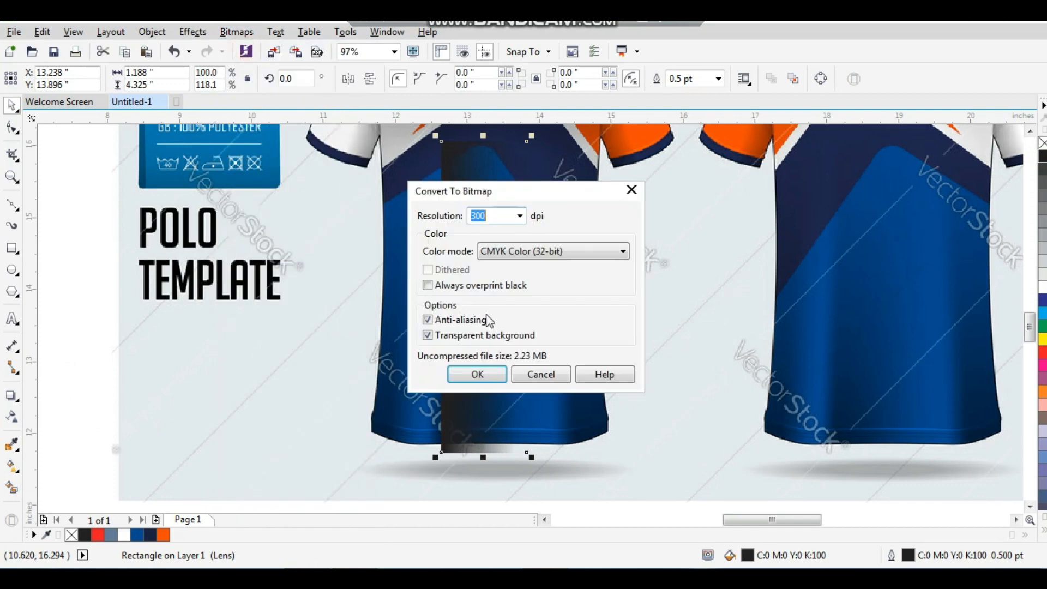
pyautogui.click(489, 376)
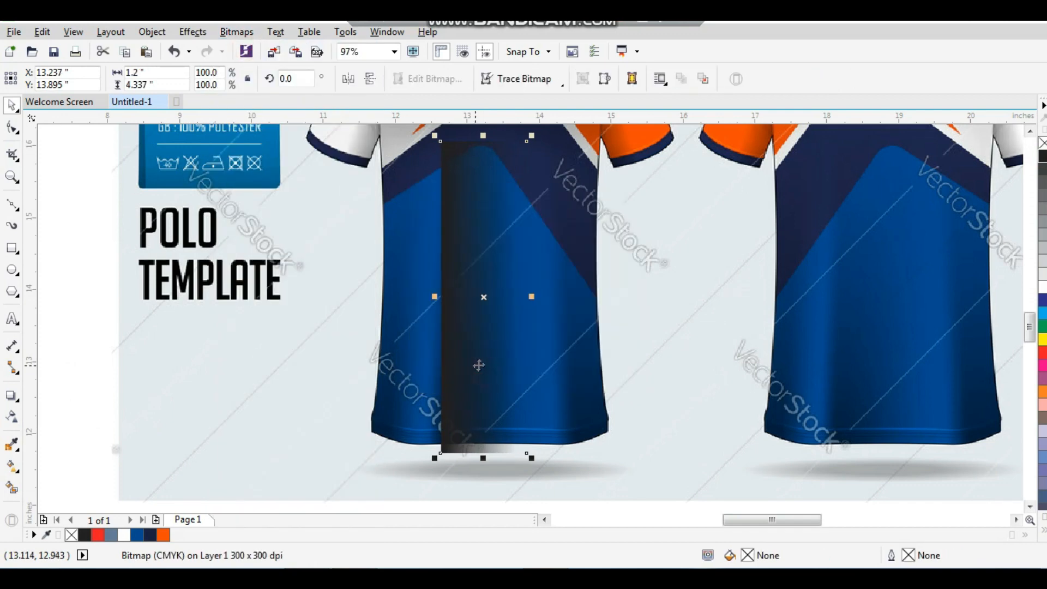
# Step: Apply a Gaussian Blur with a 61-pixel radius to the faded rectangle bitmap
pyautogui.click(236, 31)
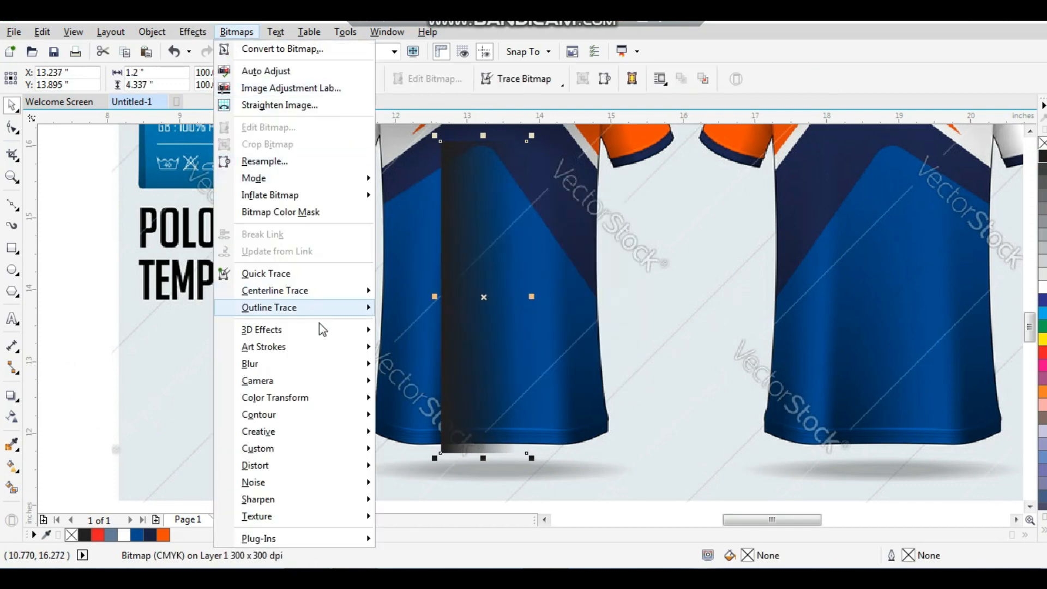
pyautogui.moveTo(365, 369)
pyautogui.click(417, 383)
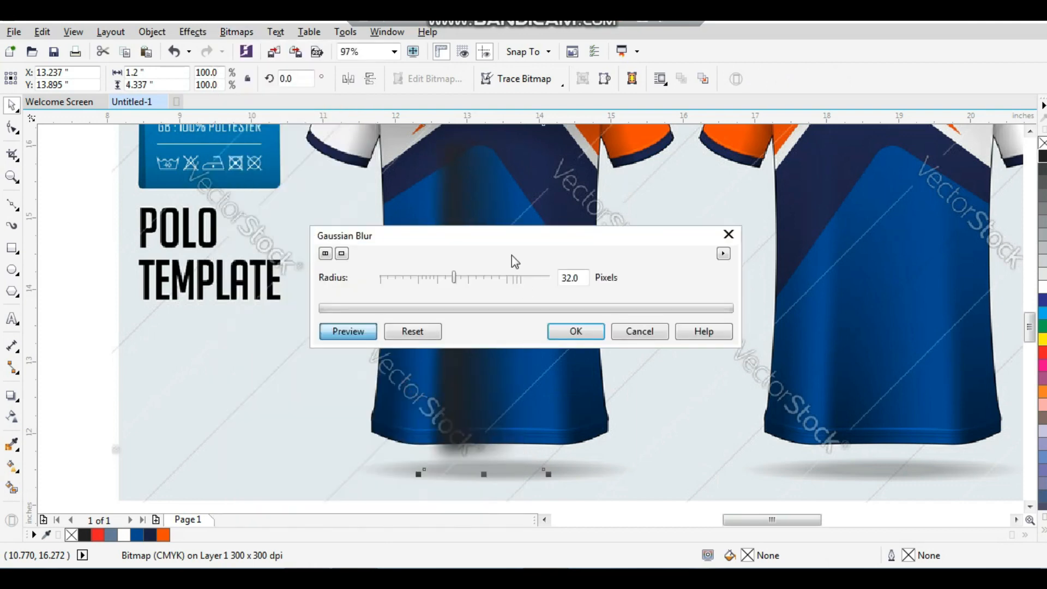
pyautogui.moveTo(585, 246); pyautogui.dragTo(761, 269)
pyautogui.moveTo(697, 249)
pyautogui.mouseDown()
pyautogui.moveTo(685, 251)
pyautogui.moveTo(704, 252)
pyautogui.mouseUp()
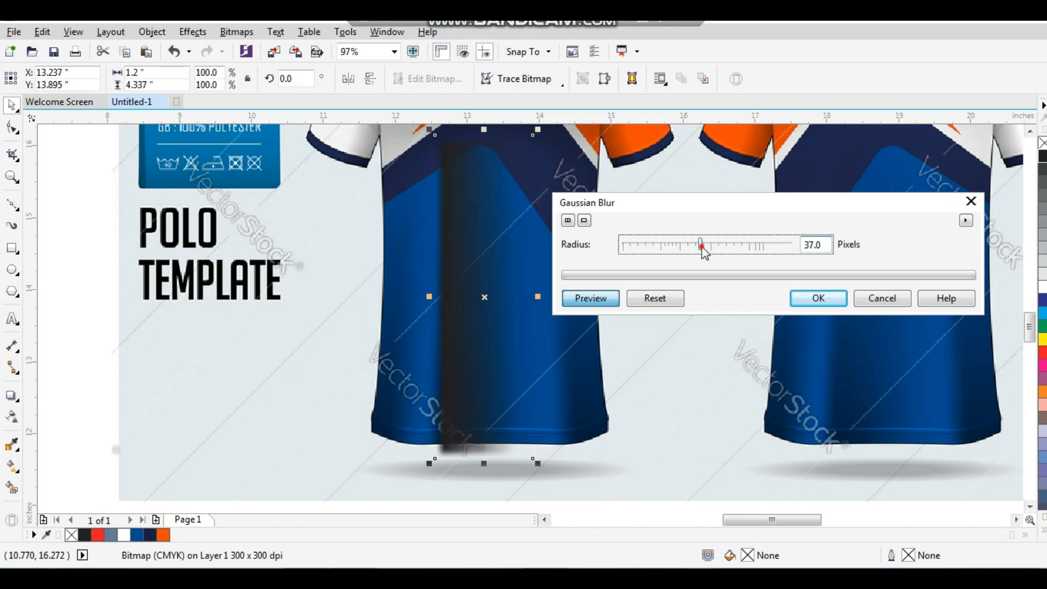
pyautogui.moveTo(708, 247); pyautogui.dragTo(725, 247)
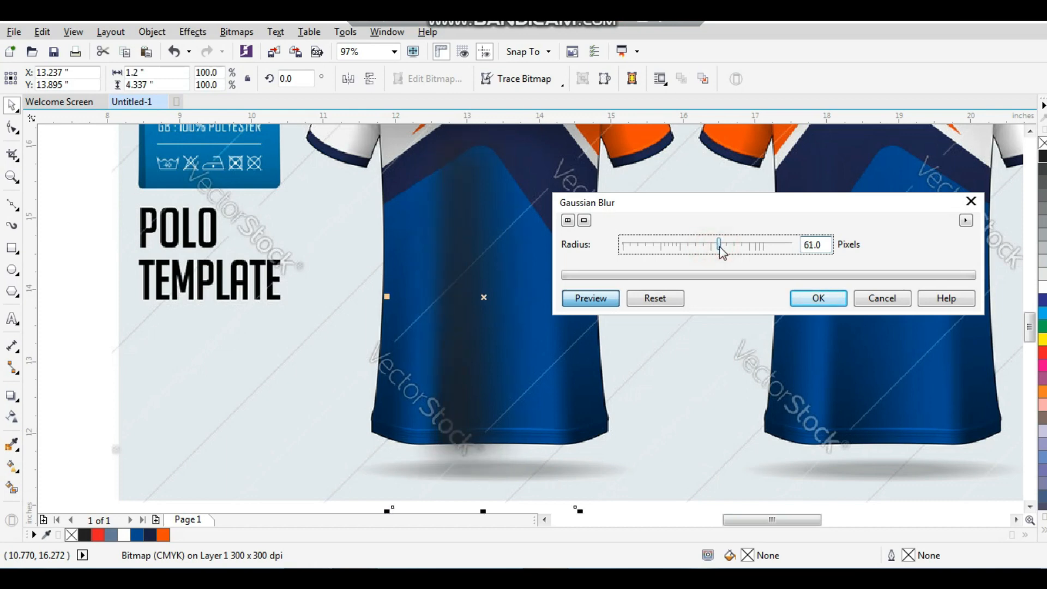
pyautogui.click(815, 298)
# Step: Move the blurred shadow strip from the reference onto the template's lower body
pyautogui.scroll(-3, 472, 341)
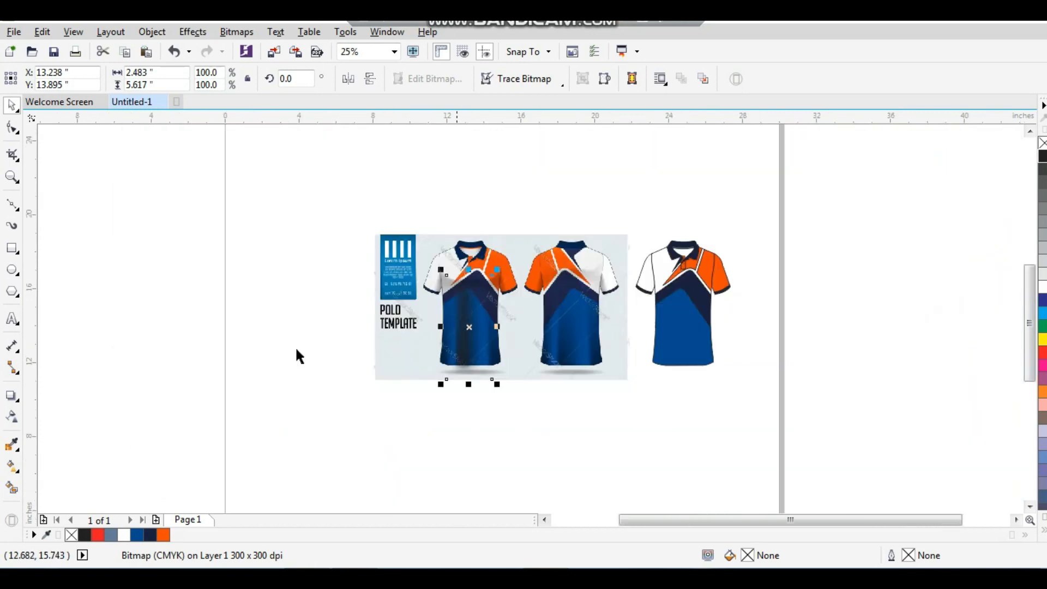
pyautogui.scroll(2, 710, 365)
pyautogui.moveTo(189, 304); pyautogui.dragTo(630, 302)
# Step: Duplicate the shadow strip along the body's right side seam and group both strips
pyautogui.press('F2')
pyautogui.moveTo(543, 181); pyautogui.dragTo(721, 366)
pyautogui.moveTo(524, 345); pyautogui.dragTo(671, 356)
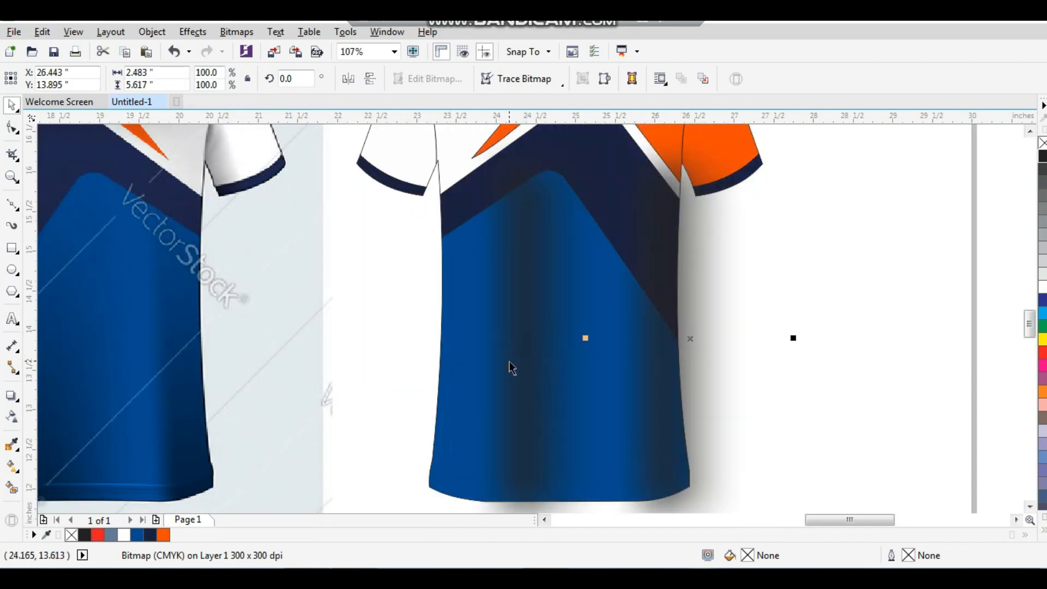
pyautogui.keyDown('shift'); pyautogui.click(522, 361); pyautogui.keyUp('shift')
pyautogui.hotkey('ctrl', 'g')
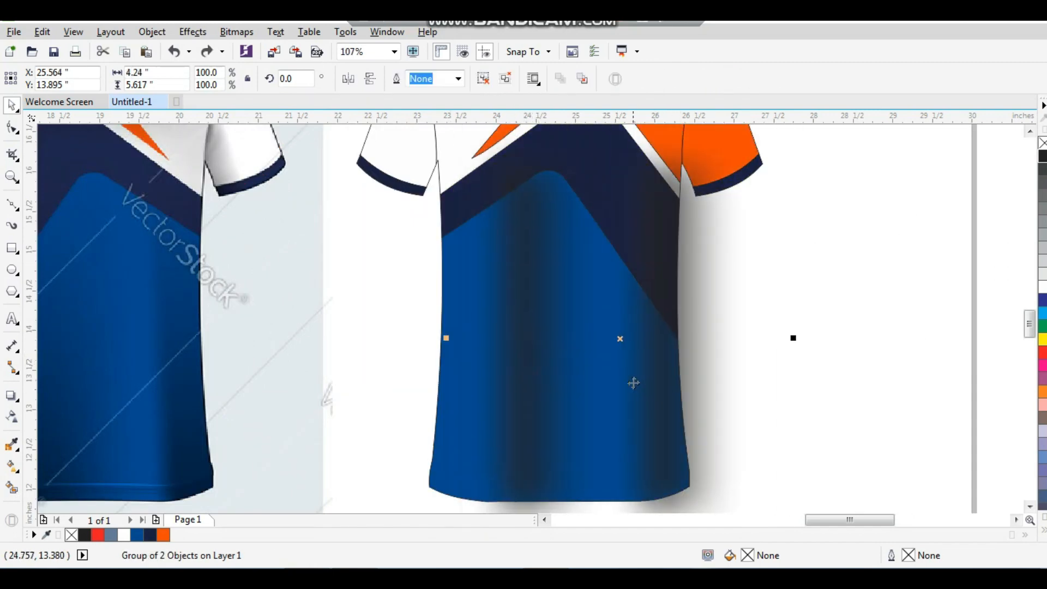
# Step: PowerClip the shadow group inside the template's lower blue panel
pyautogui.scroll(-3, 733, 306)
pyautogui.scroll(3, 577, 439)
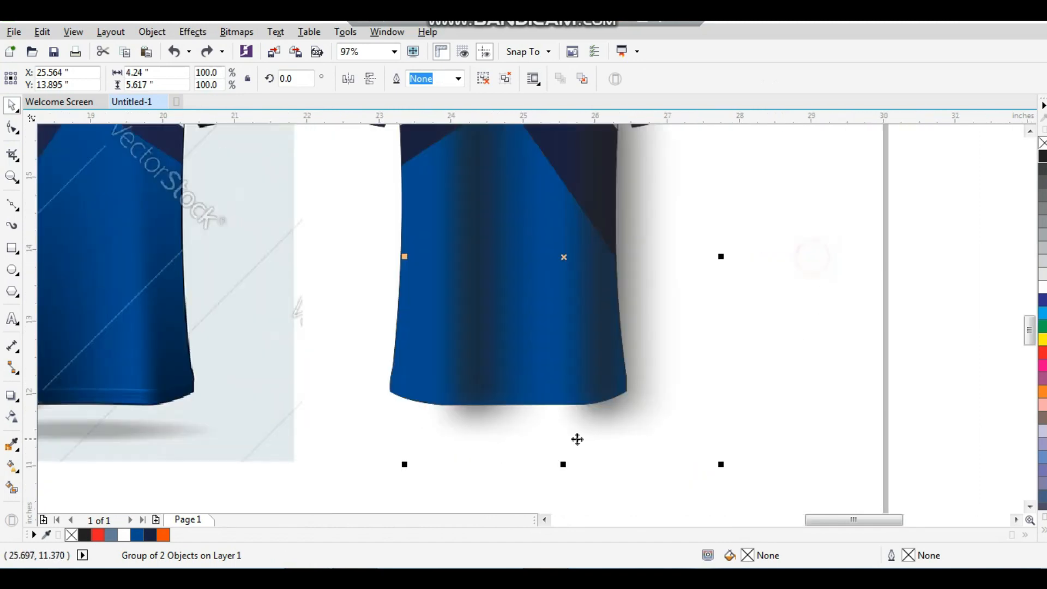
pyautogui.rightClick(619, 409)
pyautogui.click(667, 171)
pyautogui.click(553, 348)
pyautogui.click(681, 318)
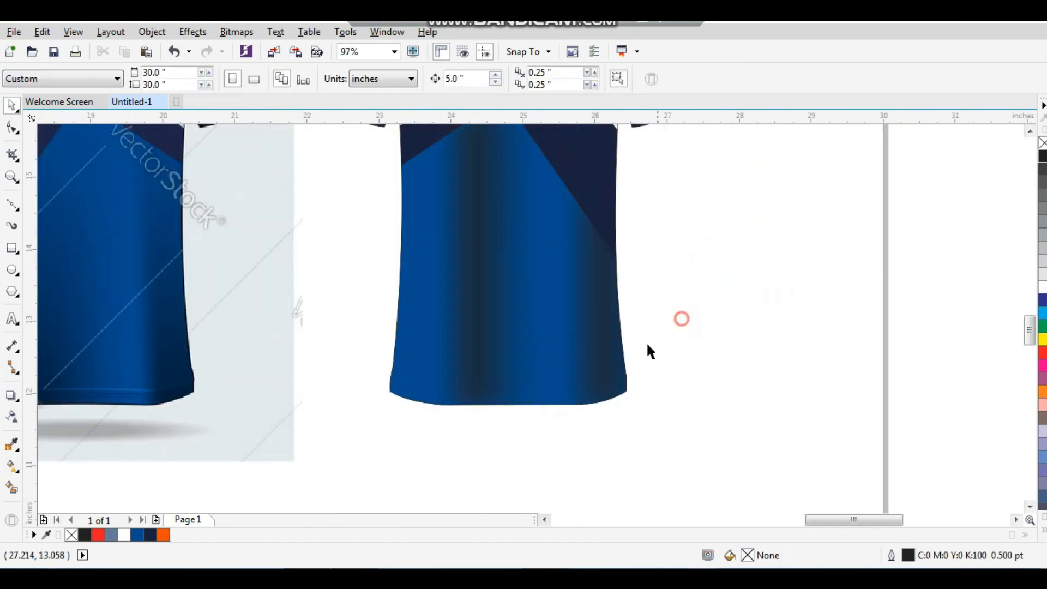
# Step: Examine the template's shaded lower body beside the reference shirts
pyautogui.scroll(-1, 644, 348)
pyautogui.press('F2')
pyautogui.moveTo(694, 154); pyautogui.dragTo(459, 408)
pyautogui.scroll(-1, 576, 354)
pyautogui.press('F2')
pyautogui.moveTo(661, 181); pyautogui.dragTo(235, 429)
pyautogui.scroll(-1, 480, 271)
pyautogui.press('F2')
pyautogui.moveTo(677, 385); pyautogui.dragTo(740, 435)
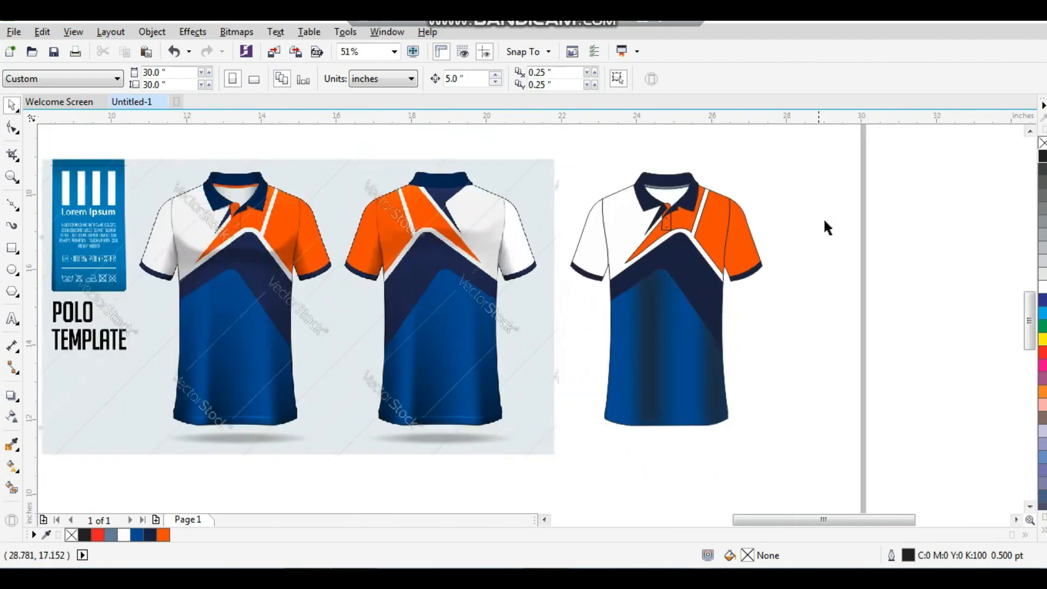
pyautogui.moveTo(809, 138); pyautogui.dragTo(563, 443)
pyautogui.click(729, 329)
# Step: Draw a closed freehand shape about 0.3 by 0.82 inch around the white sleeve's underarm seam and fill it black
pyautogui.press('F2')
pyautogui.moveTo(590, 227); pyautogui.dragTo(638, 297)
pyautogui.click(19, 218)
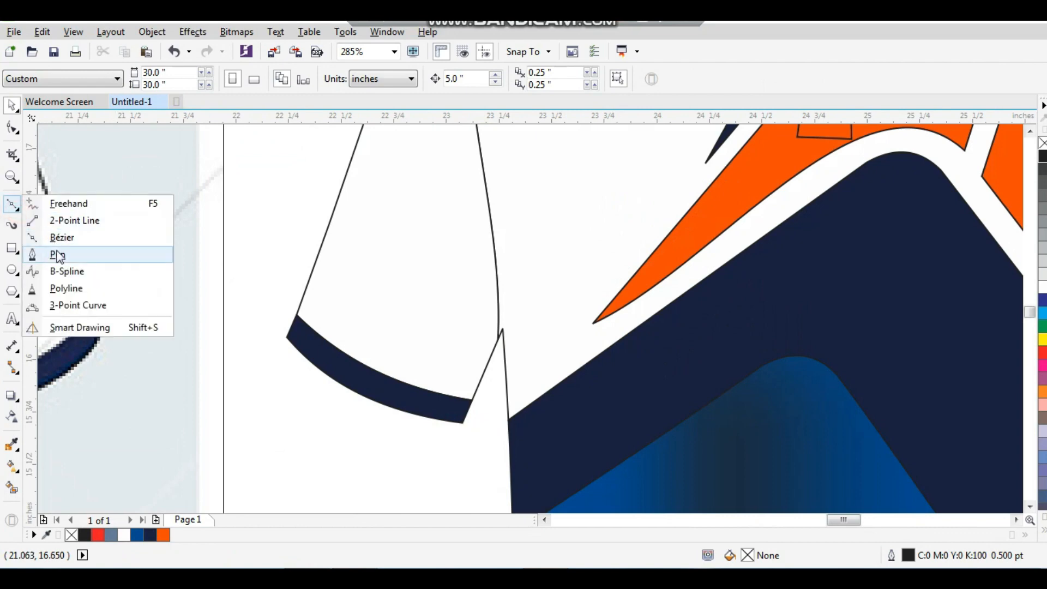
pyautogui.click(81, 200)
pyautogui.moveTo(498, 355)
pyautogui.mouseDown()
pyautogui.moveTo(465, 264)
pyautogui.moveTo(490, 185)
pyautogui.moveTo(515, 212)
pyautogui.moveTo(517, 321)
pyautogui.moveTo(496, 357)
pyautogui.mouseUp()
pyautogui.press('space')
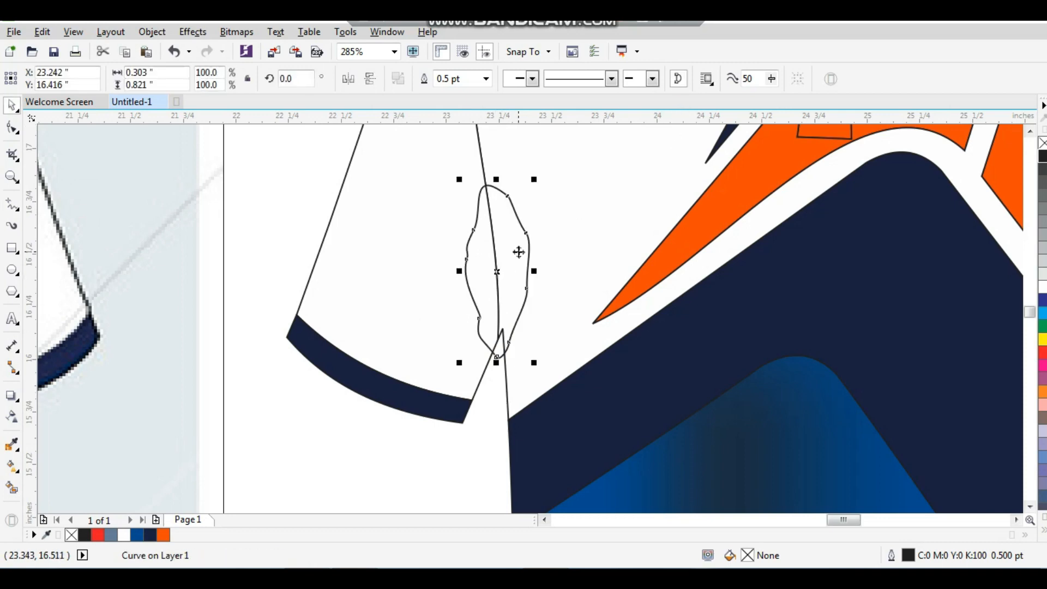
pyautogui.click(1043, 159)
# Step: Convert the black underarm shape to a 300 dpi CMYK bitmap
pyautogui.click(236, 32)
pyautogui.click(246, 50)
pyautogui.click(499, 371)
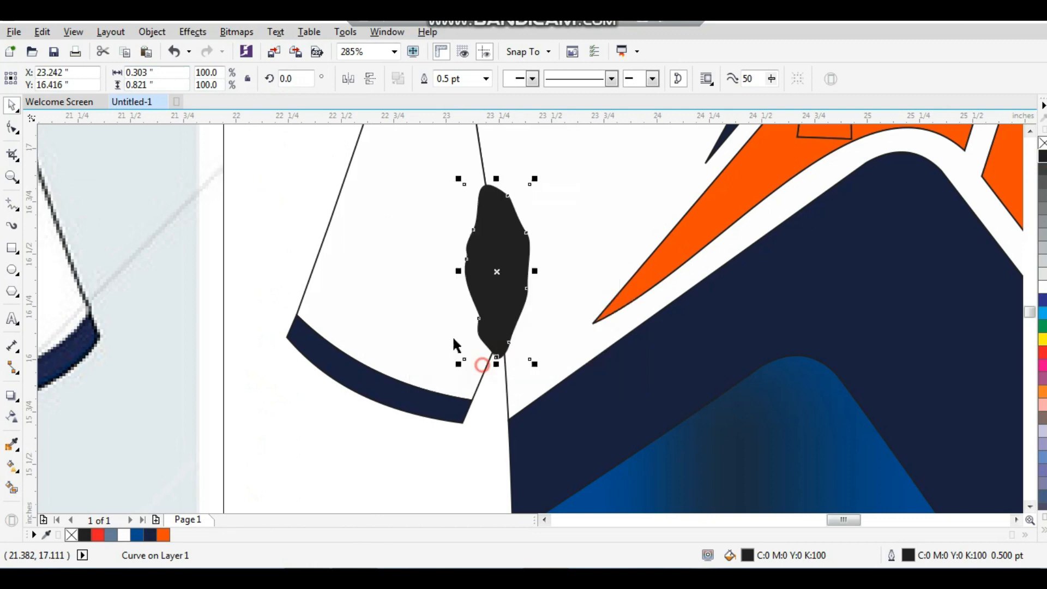
# Step: Soften the underarm shadow bitmap with a Gaussian Blur of reduced radius
pyautogui.click(236, 32)
pyautogui.moveTo(333, 366)
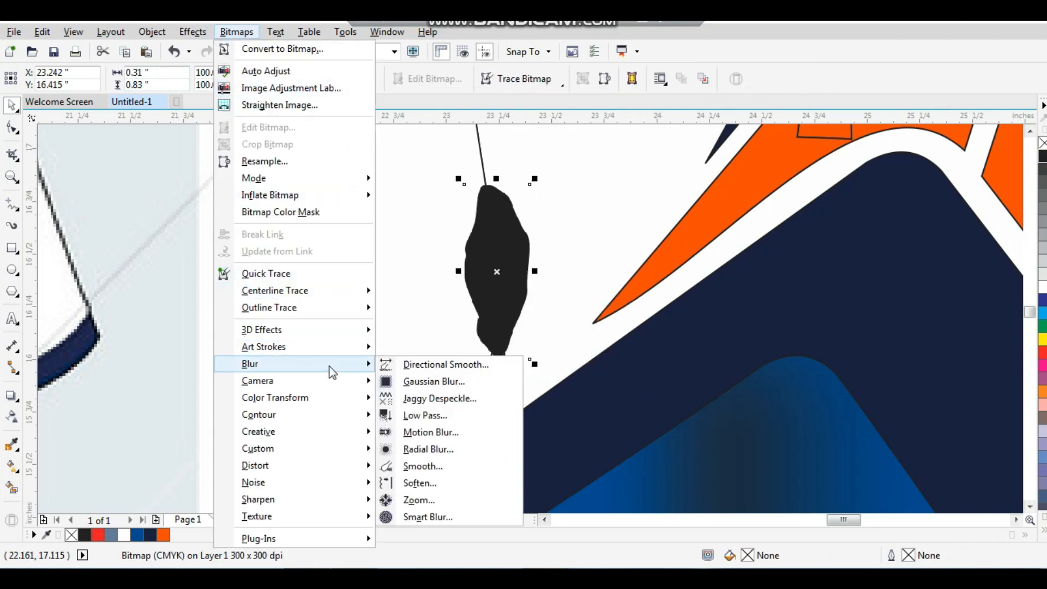
pyautogui.click(401, 382)
pyautogui.moveTo(534, 240); pyautogui.dragTo(687, 124)
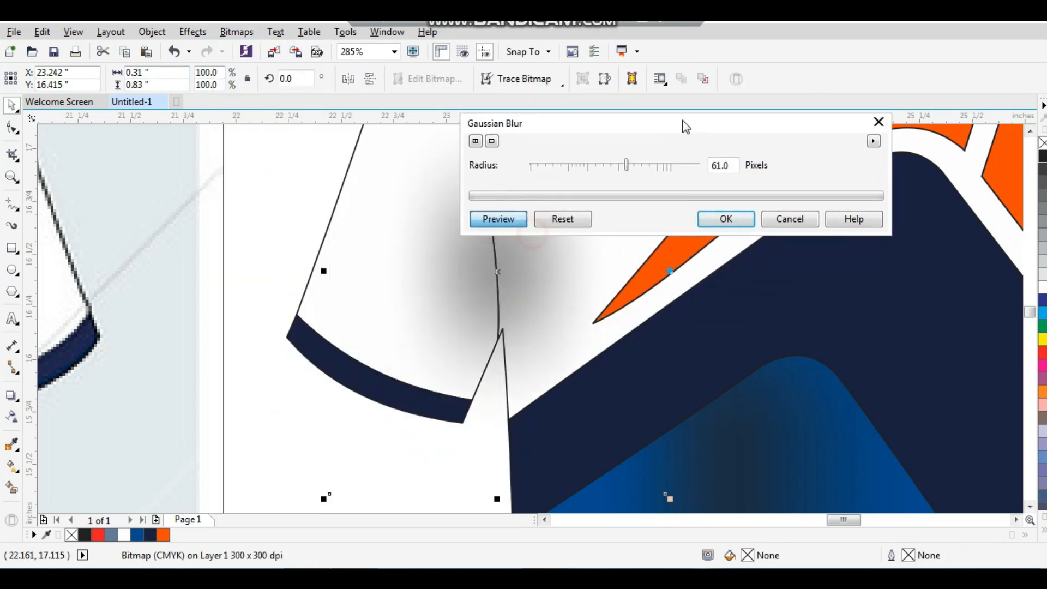
pyautogui.moveTo(629, 164)
pyautogui.mouseDown()
pyautogui.moveTo(600, 165)
pyautogui.moveTo(610, 171)
pyautogui.mouseUp()
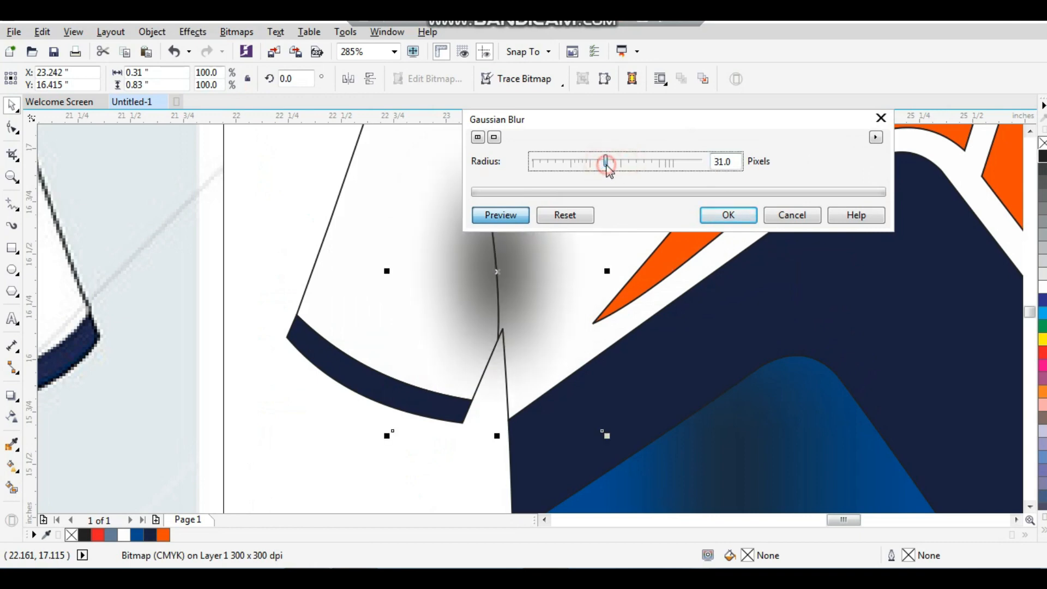
pyautogui.click(715, 215)
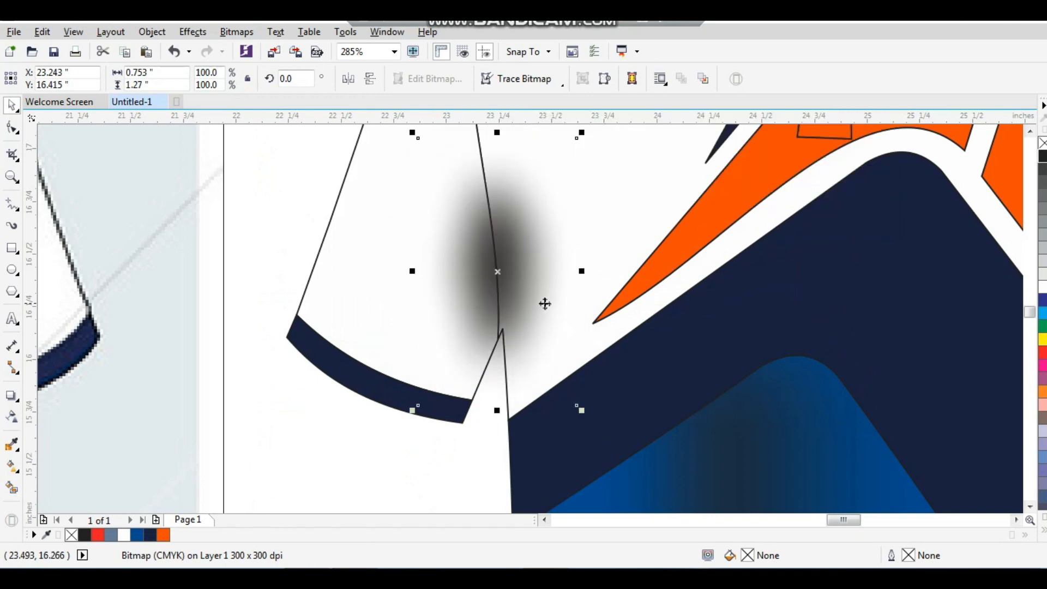
# Step: Place a copy of the blurred underarm shadow, turned 180°, over the orange sleeve's underarm seam, and select the white sleeve's shadow
pyautogui.scroll(-3, 540, 294)
pyautogui.moveTo(439, 190); pyautogui.dragTo(753, 359)
pyautogui.moveTo(299, 310); pyautogui.dragTo(738, 305)
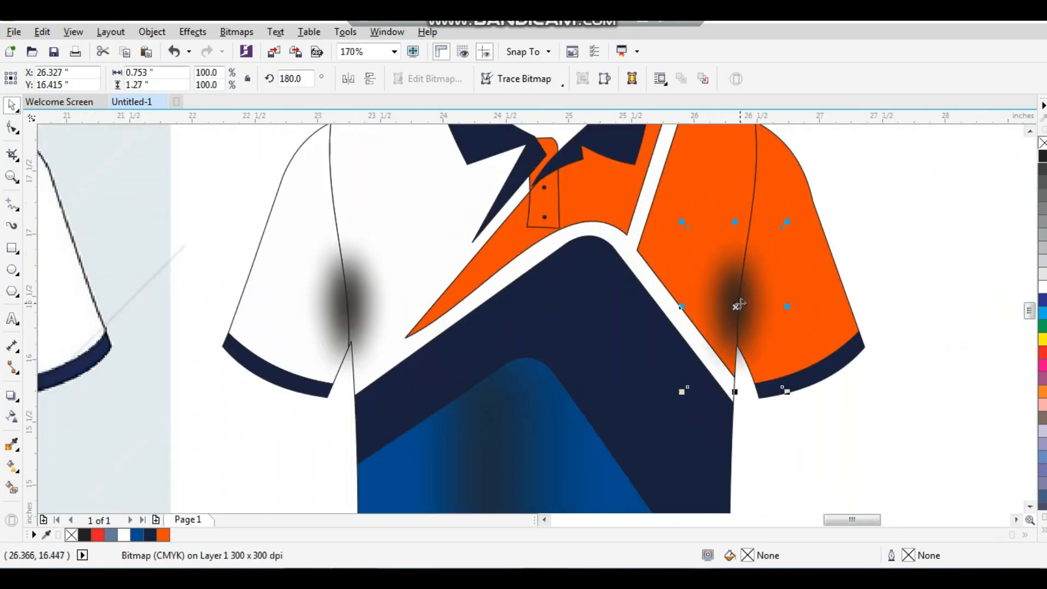
pyautogui.click(912, 269)
pyautogui.click(345, 287)
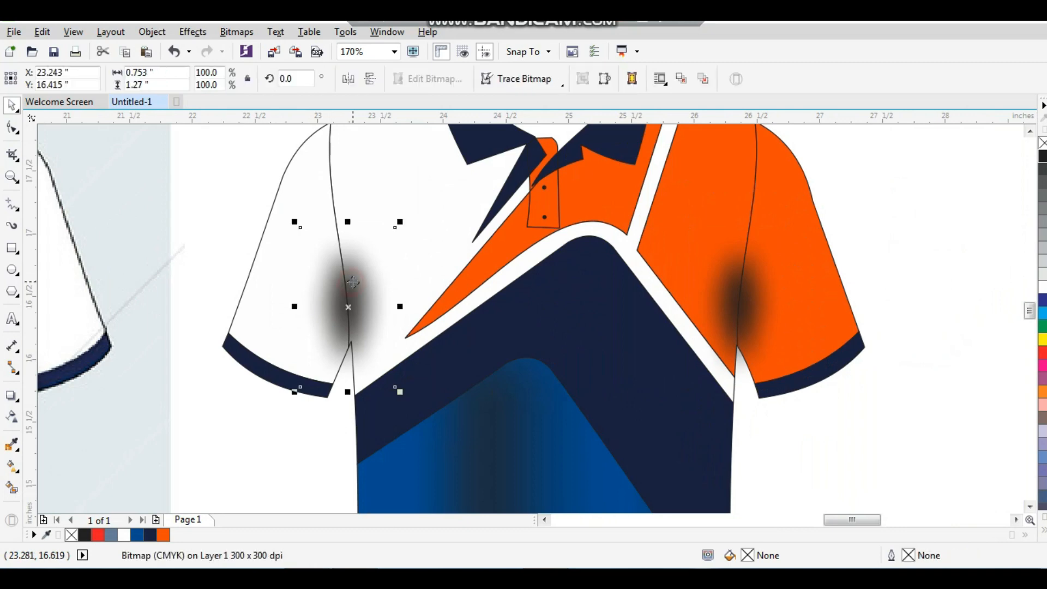
# Step: PowerClip the two blurred underarm shadows inside the white sleeve and the orange sleeve respectively
pyautogui.rightClick(355, 283)
pyautogui.click(418, 136)
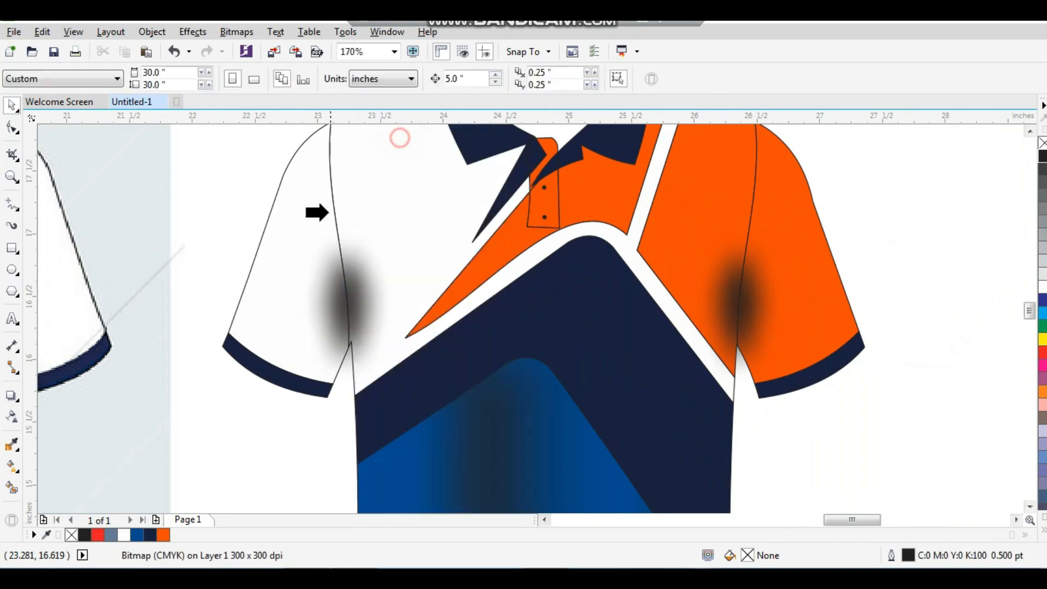
pyautogui.click(278, 227)
pyautogui.click(723, 306)
pyautogui.rightClick(753, 283)
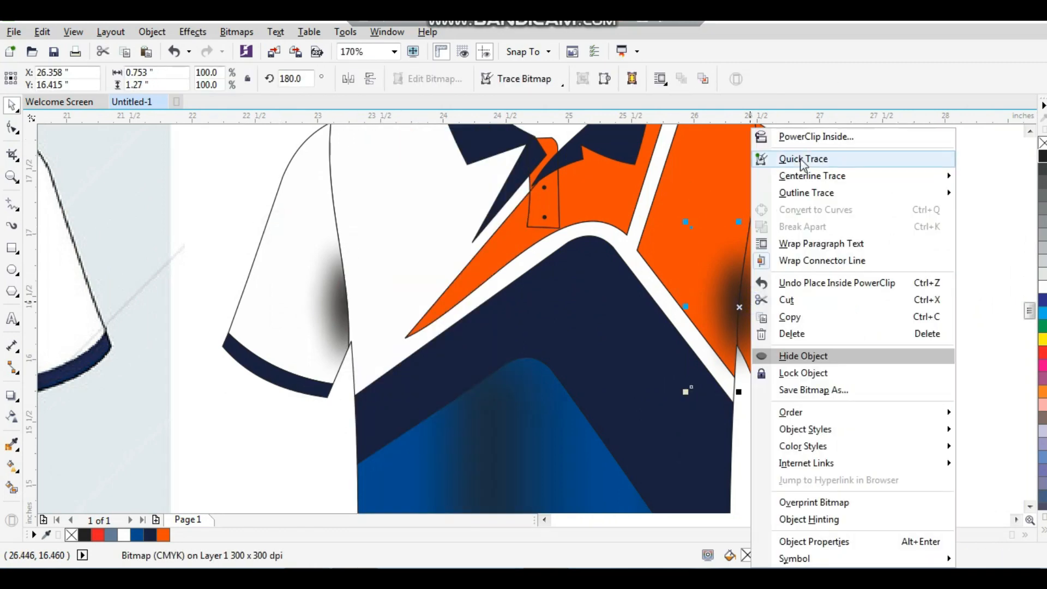
pyautogui.click(799, 138)
pyautogui.click(801, 240)
pyautogui.click(903, 229)
# Step: Place a copy of the whole front shirt beside the original, past the page edge, and mirror it horizontally
pyautogui.scroll(-3, 763, 234)
pyautogui.press('F2')
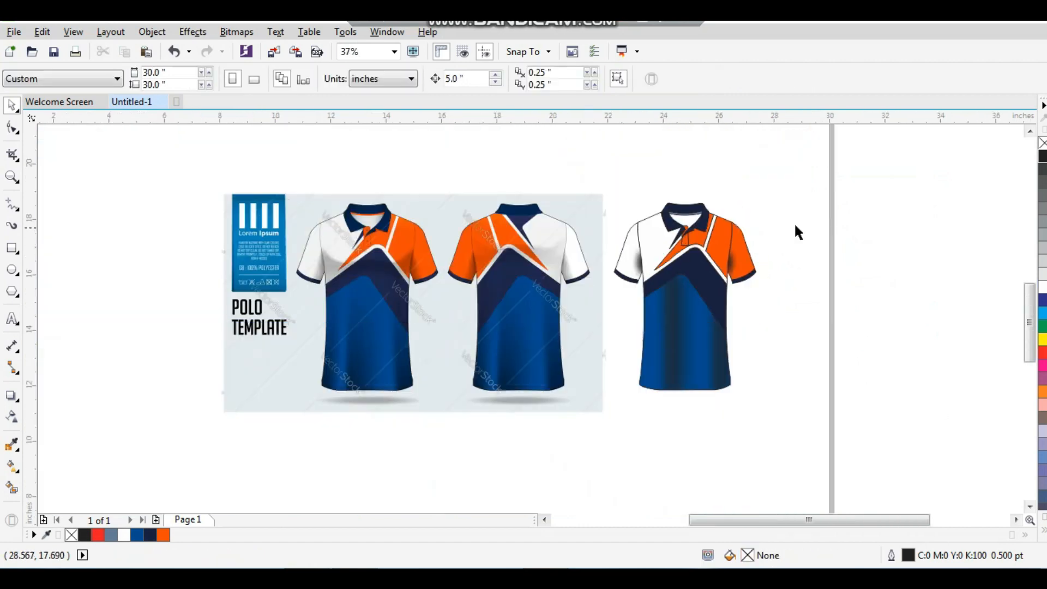
pyautogui.moveTo(798, 165); pyautogui.dragTo(508, 418)
pyautogui.moveTo(753, 159); pyautogui.dragTo(467, 472)
pyautogui.moveTo(577, 346); pyautogui.dragTo(798, 329)
pyautogui.hotkey('ctrl', 'z')
pyautogui.rightClick(797, 328)
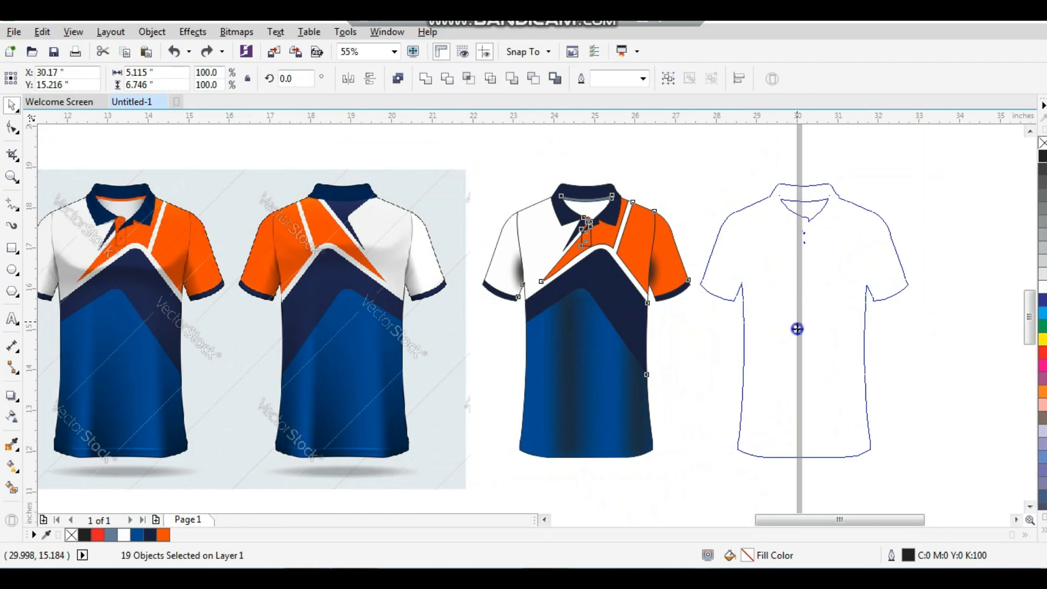
pyautogui.click(348, 80)
pyautogui.click(830, 159)
# Step: Shift the reference image and shirts left across the page and delete the mirrored shirt copy
pyautogui.scroll(-3, 834, 185)
pyautogui.moveTo(838, 187); pyautogui.dragTo(281, 416)
pyautogui.moveTo(482, 321); pyautogui.dragTo(390, 321)
pyautogui.click(463, 214)
pyautogui.press('F2')
pyautogui.moveTo(458, 216); pyautogui.dragTo(717, 388)
pyautogui.moveTo(598, 461); pyautogui.dragTo(527, 480)
pyautogui.press('Delete')
# Step: Duplicate the front shirt to its right within the page and mirror the duplicate horizontally for the back view
pyautogui.moveTo(542, 148); pyautogui.dragTo(283, 482)
pyautogui.moveTo(452, 327); pyautogui.dragTo(692, 327)
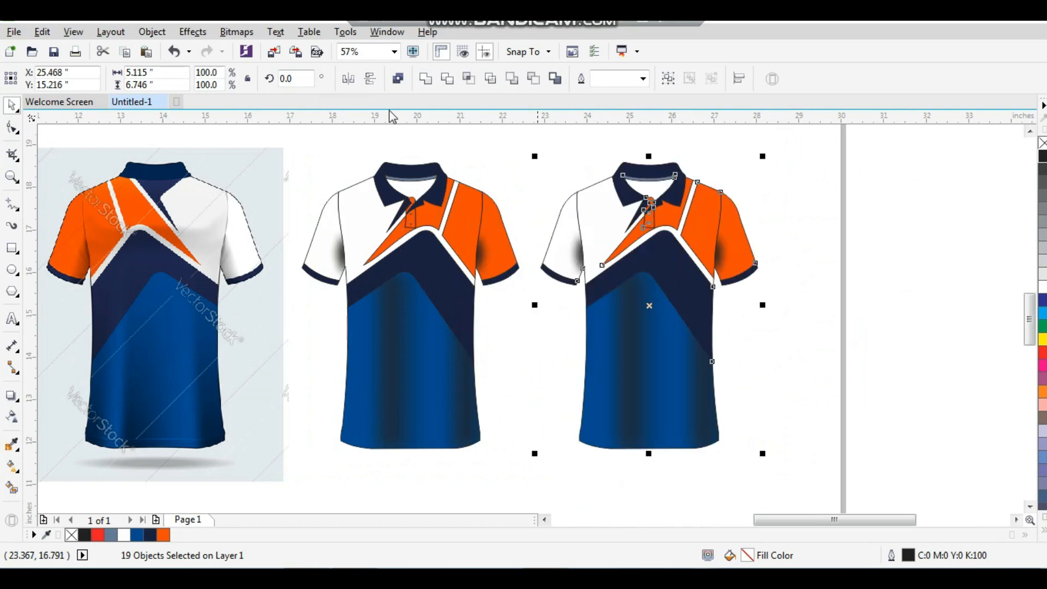
pyautogui.click(347, 79)
pyautogui.click(700, 162)
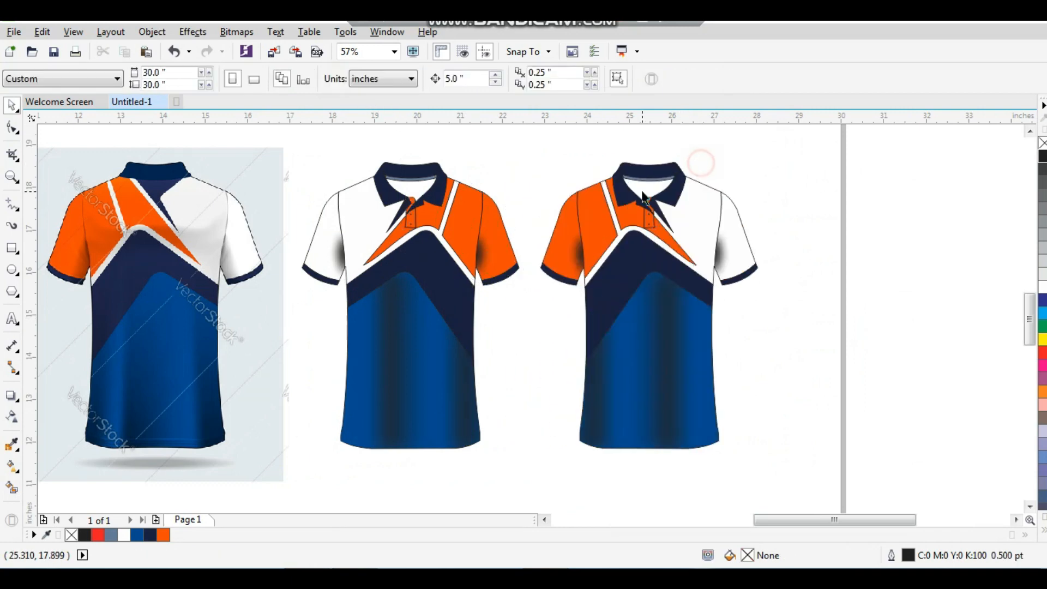
# Step: Draw a Bézier line about 0.26 inch long across the back view's orange-side collar, from the shoulder corner to the neckband
pyautogui.moveTo(586, 156); pyautogui.dragTo(691, 257)
pyautogui.click(693, 255)
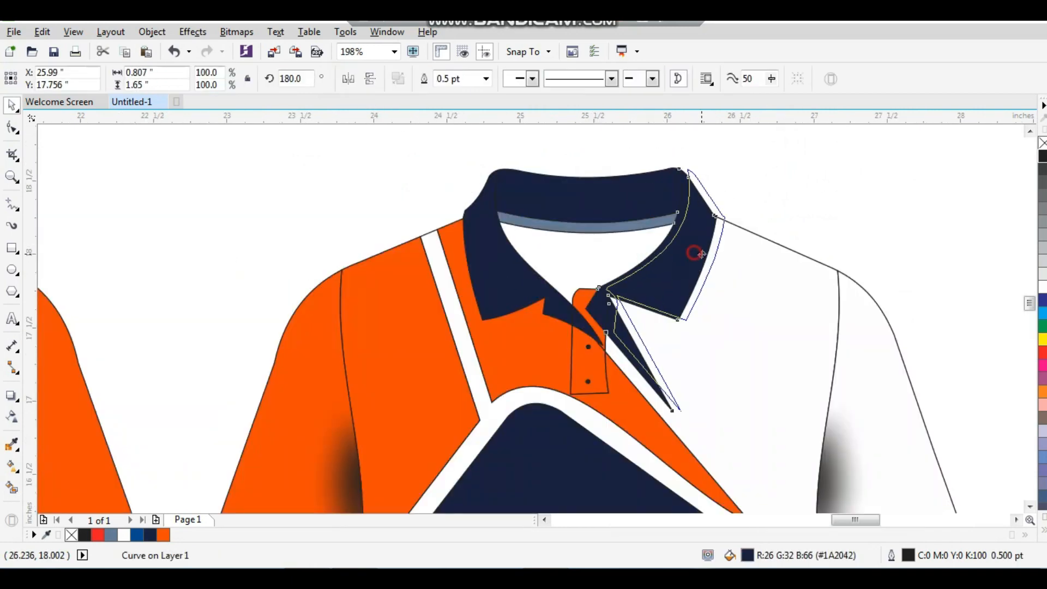
pyautogui.hotkey('ctrl', 'z')
pyautogui.click(745, 205)
pyautogui.moveTo(438, 183); pyautogui.dragTo(554, 263)
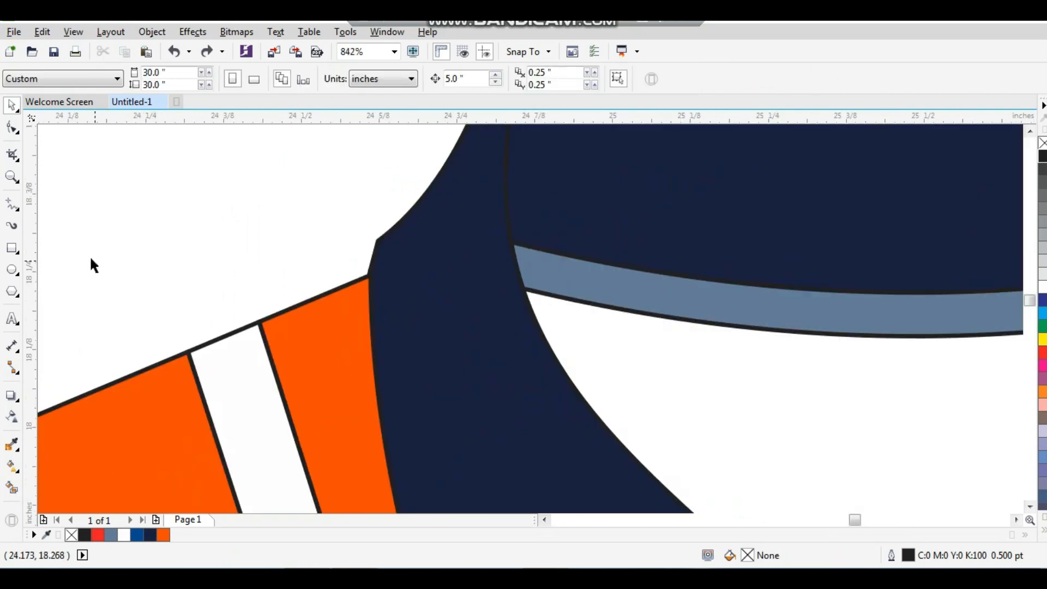
pyautogui.click(17, 210)
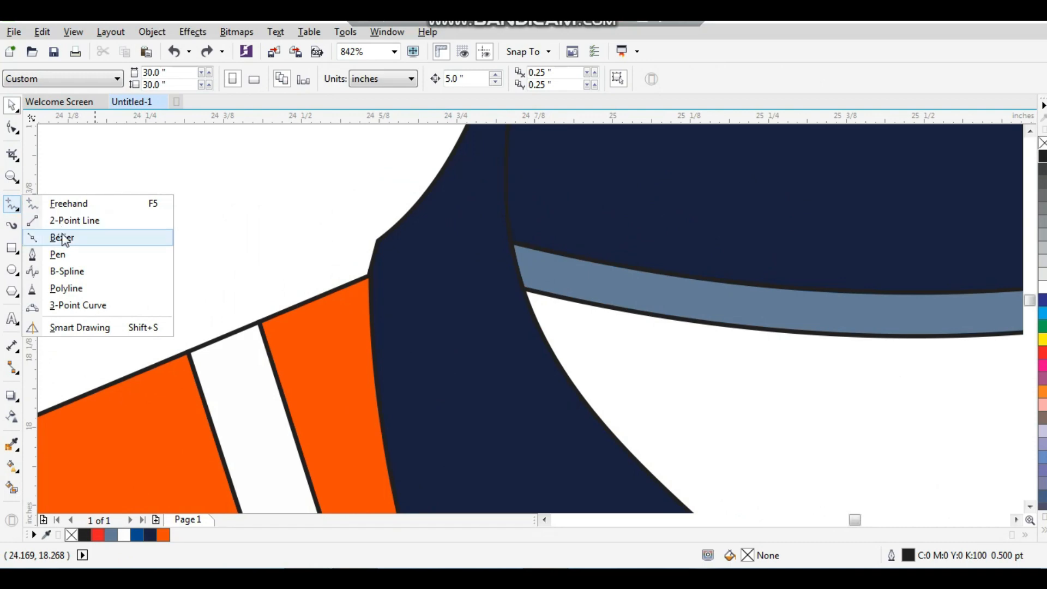
pyautogui.click(62, 238)
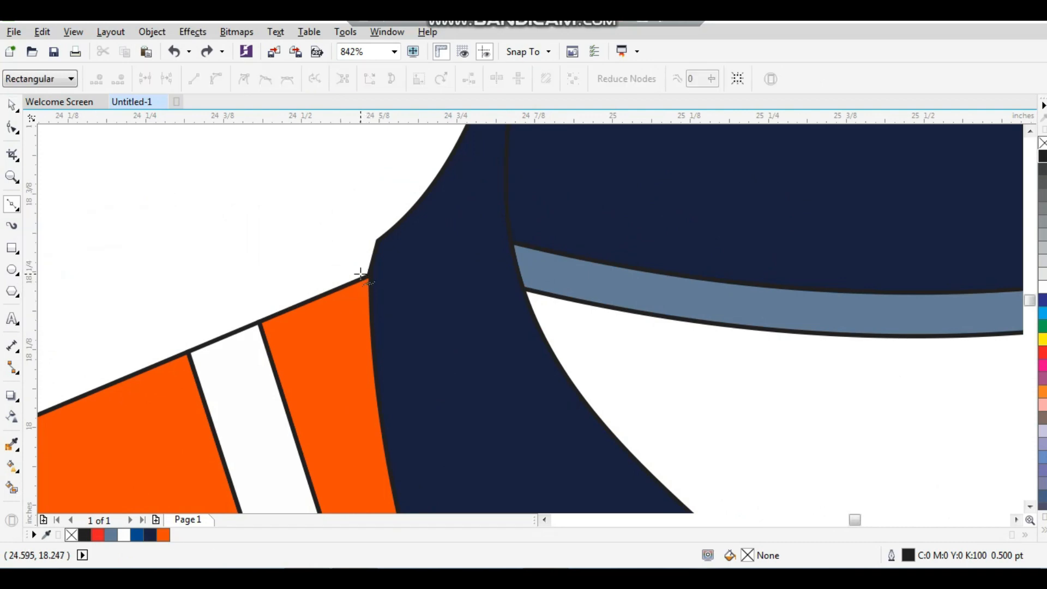
pyautogui.click(521, 239)
pyautogui.scroll(-2, 522, 236)
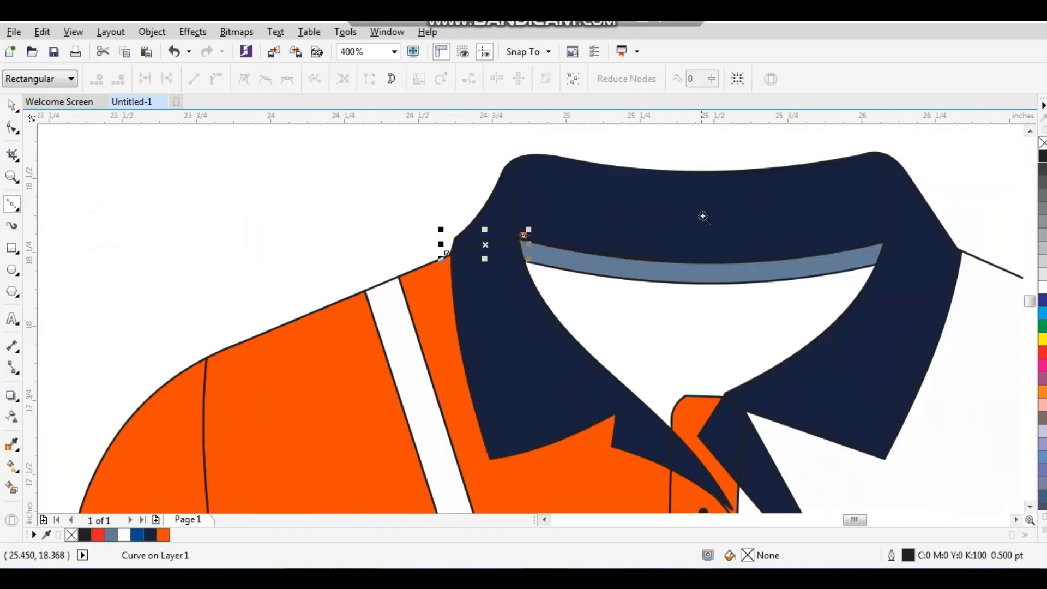
pyautogui.scroll(3, 934, 269)
pyautogui.moveTo(685, 279); pyautogui.dragTo(479, 257)
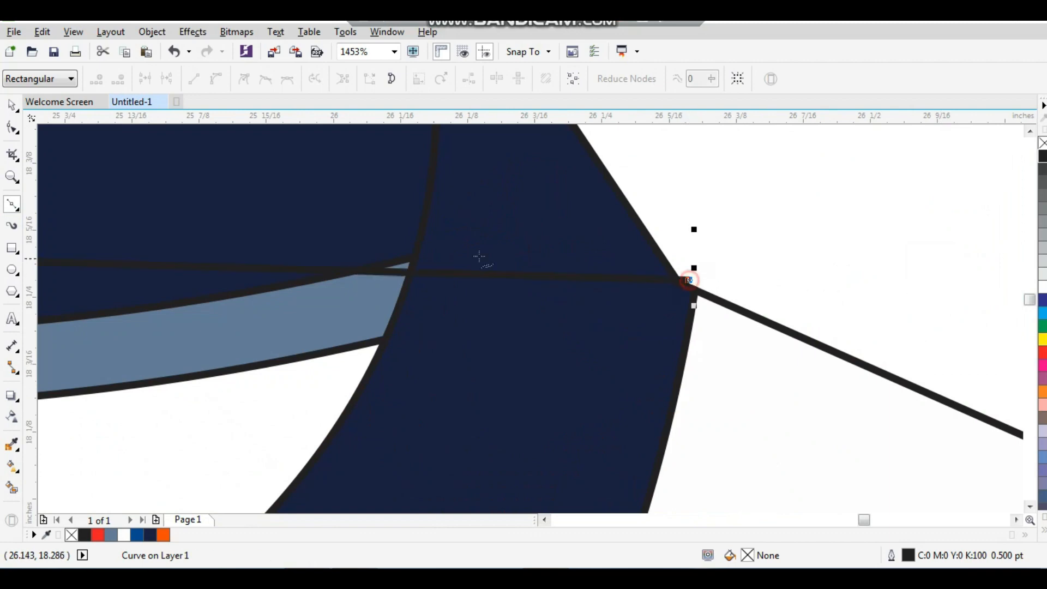
pyautogui.press('space')
pyautogui.press('F10')
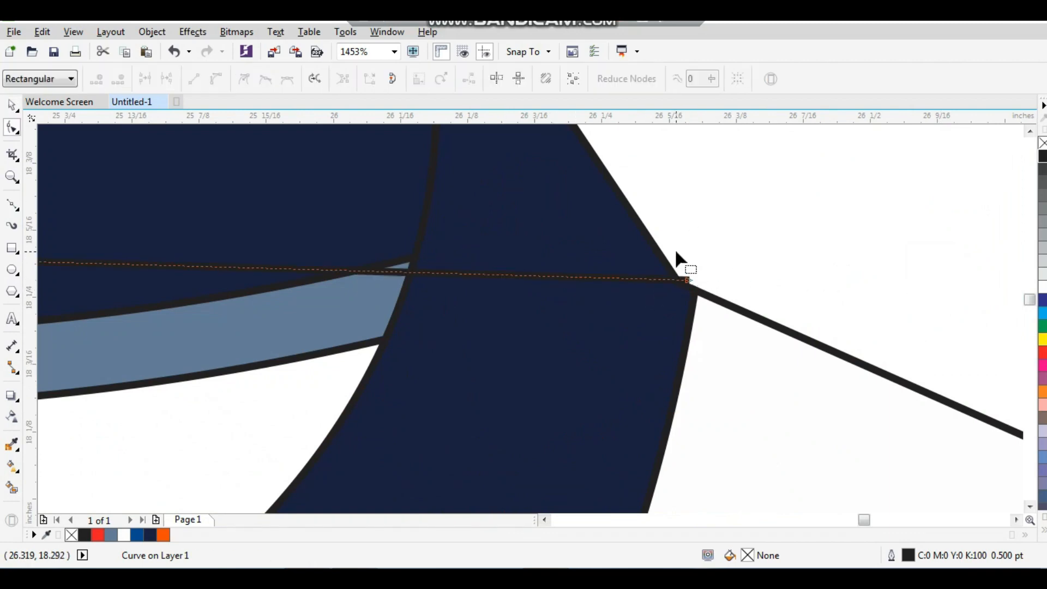
pyautogui.moveTo(710, 296); pyautogui.dragTo(711, 296)
pyautogui.moveTo(676, 254); pyautogui.dragTo(717, 298)
pyautogui.press('Delete')
pyautogui.scroll(-1, 643, 275)
pyautogui.press('space')
# Step: Colour the collar line's outline white and place a mirrored copy across the white-side collar
pyautogui.press('F2')
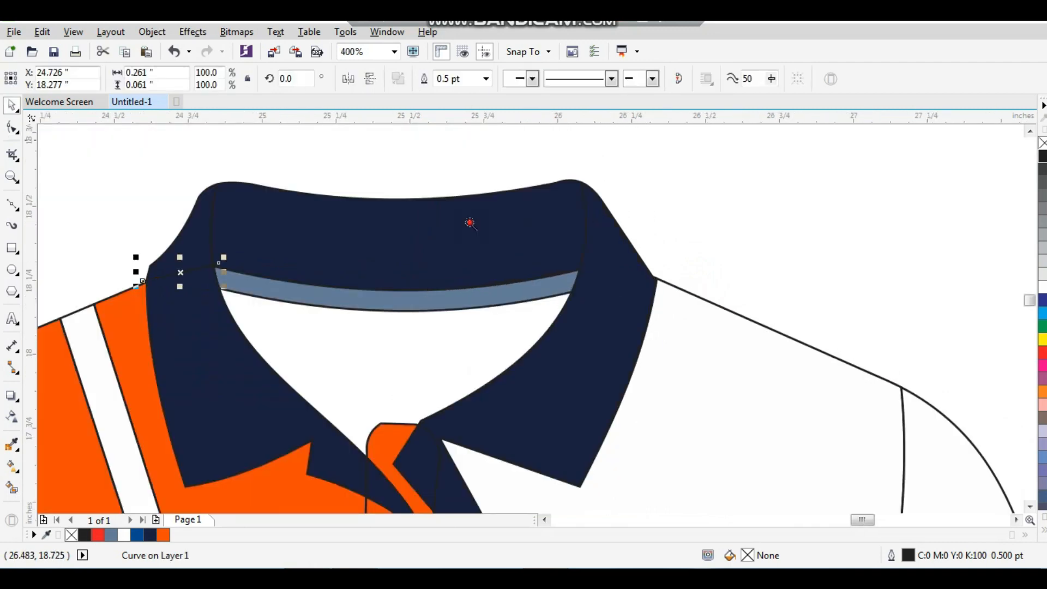
pyautogui.moveTo(696, 144); pyautogui.dragTo(71, 397)
pyautogui.rightClick(1042, 285)
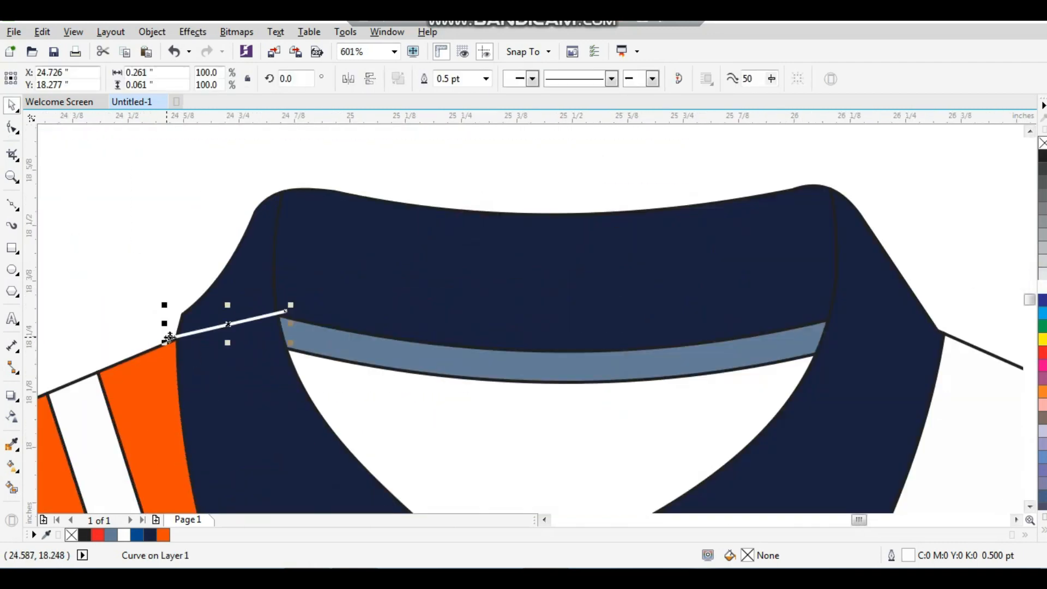
pyautogui.moveTo(166, 326); pyautogui.dragTo(867, 359)
pyautogui.rightClick(359, 339)
# Step: Move the mirrored line's end nodes so it spans from the collar's outer shoulder corner to the neckband edge
pyautogui.scroll(3, 801, 247)
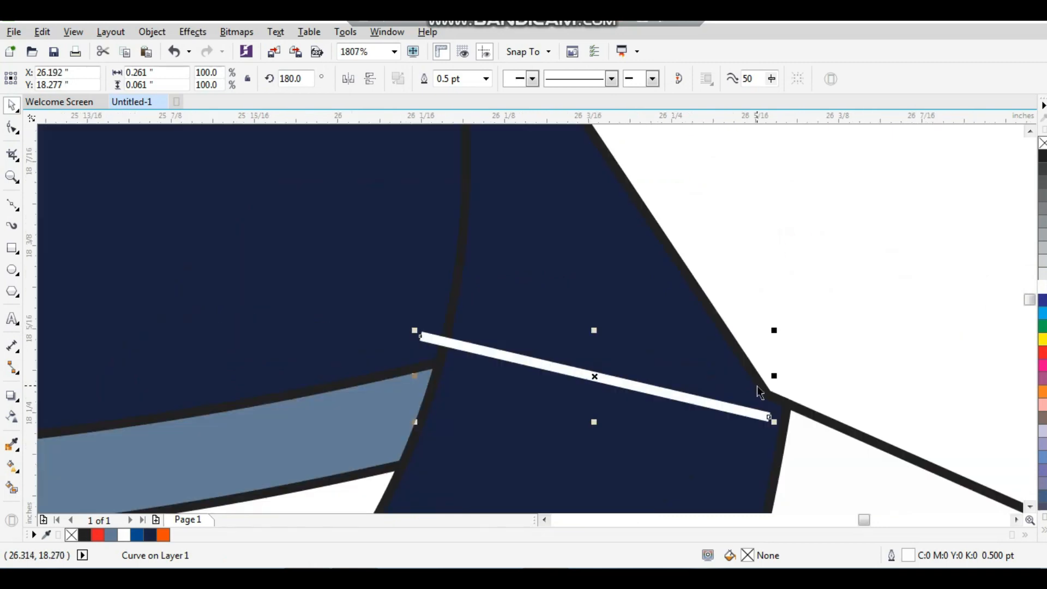
pyautogui.press('F10')
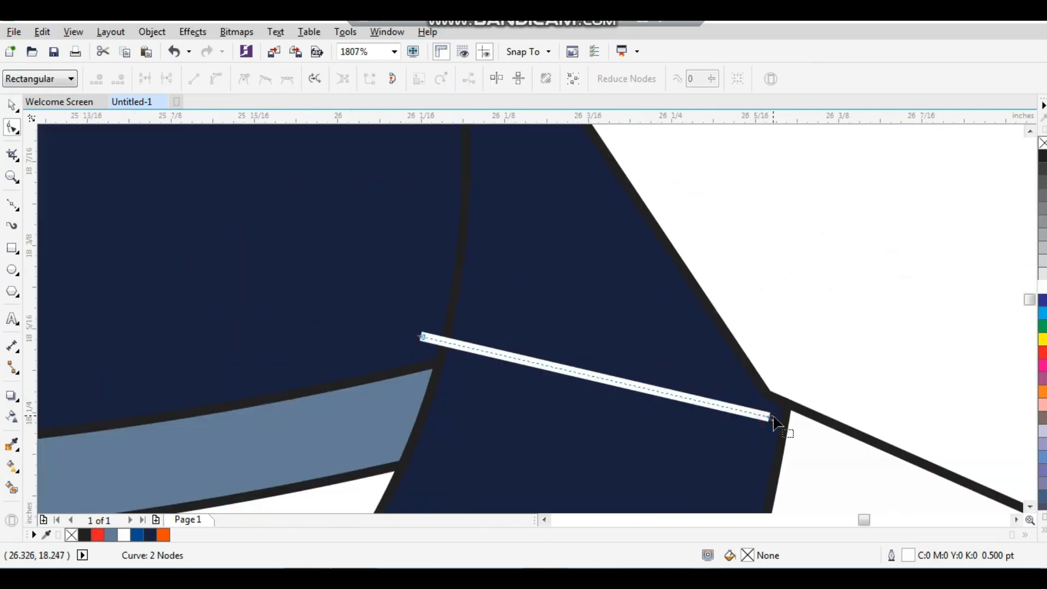
pyautogui.moveTo(769, 419); pyautogui.dragTo(806, 394)
pyautogui.moveTo(423, 338); pyautogui.dragTo(399, 361)
pyautogui.scroll(-5, 673, 222)
pyautogui.press('space')
# Step: Smart Fill the three collar areas above the white lines with C40 M20 Y0 K40 and a 0.5 pt black outline
pyautogui.moveTo(696, 145); pyautogui.dragTo(349, 300)
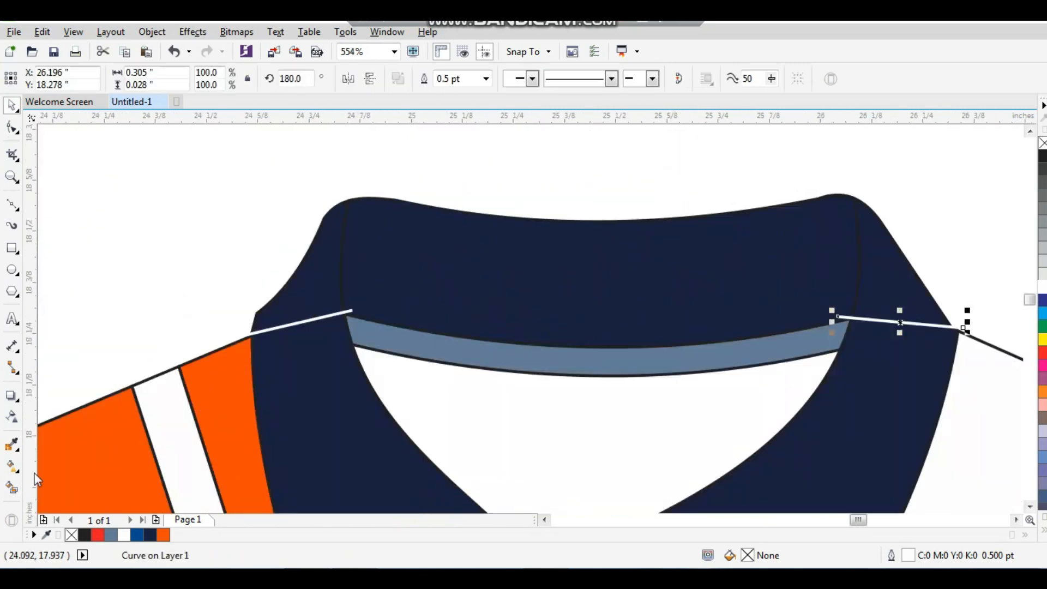
pyautogui.click(11, 487)
pyautogui.click(312, 291)
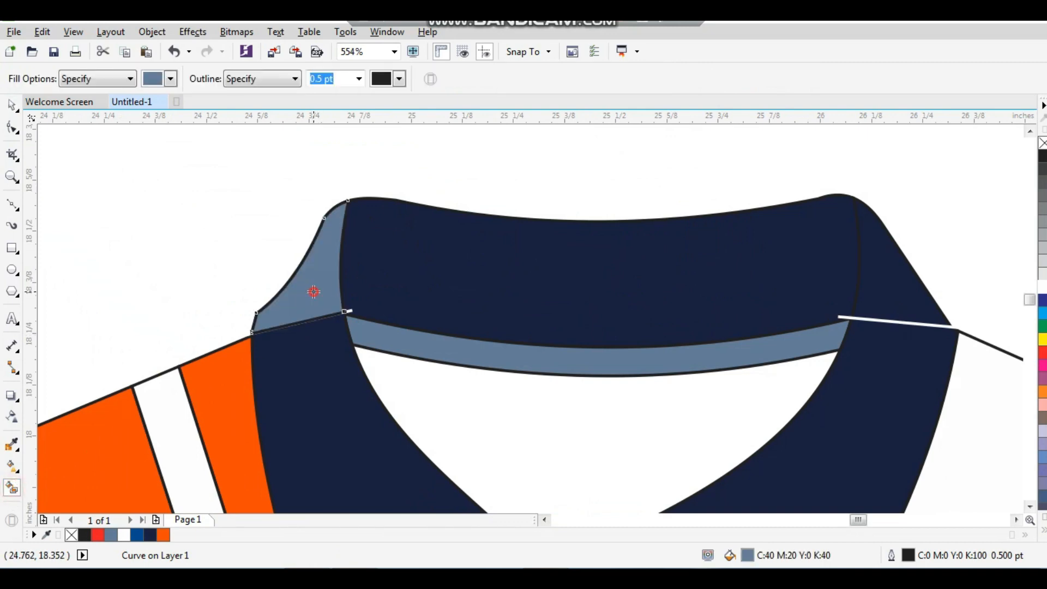
pyautogui.click(444, 273)
pyautogui.click(873, 282)
pyautogui.press('space')
# Step: Delete the inner neckband stripe and the navy collar piece on the white side of the back view
pyautogui.click(787, 368)
pyautogui.press('Delete')
pyautogui.scroll(-2, 750, 344)
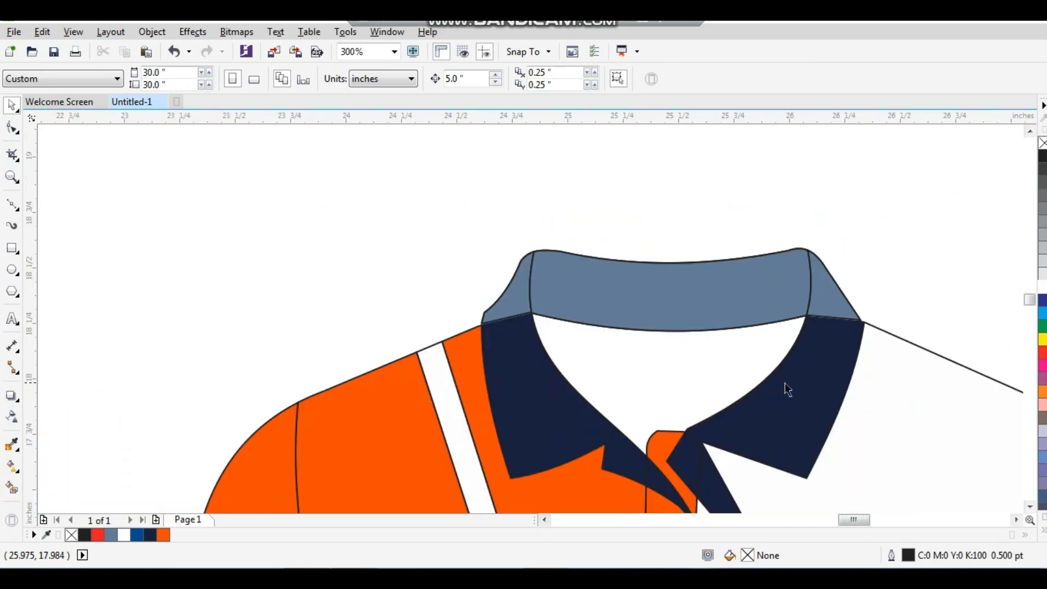
pyautogui.click(783, 384)
pyautogui.scroll(-2, 768, 384)
pyautogui.scroll(1, 692, 384)
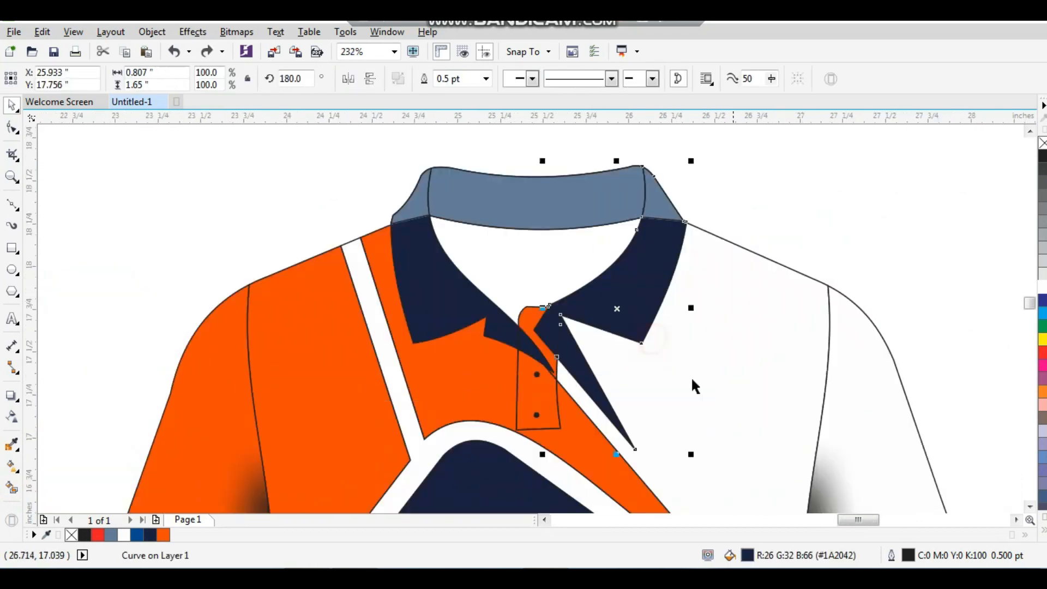
pyautogui.press('Delete')
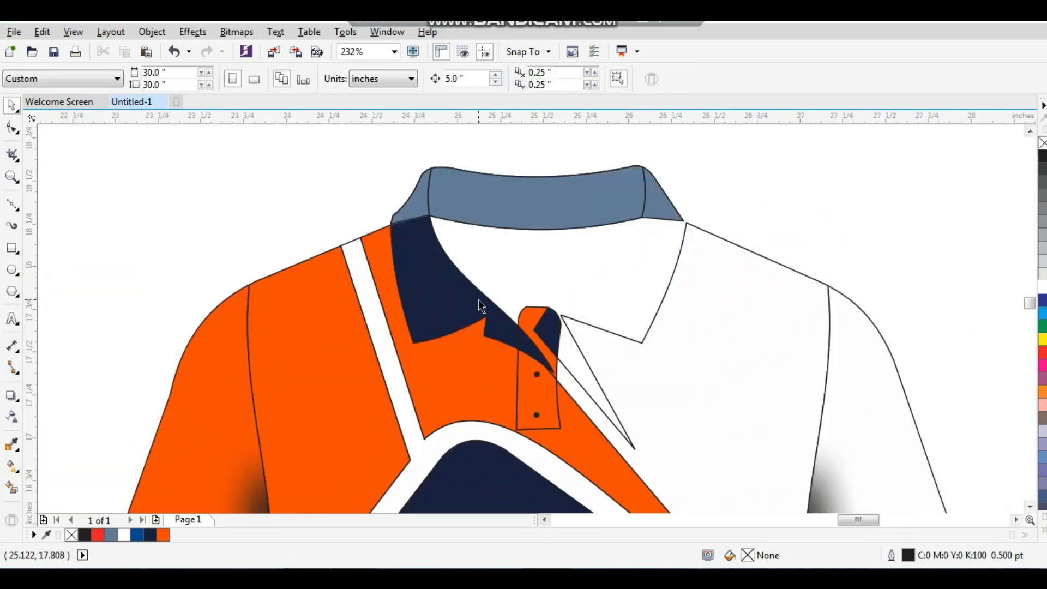
# Step: Delete the orange-side navy collar piece and the placket with its buttons from the back view
pyautogui.click(465, 293)
pyautogui.press('Delete')
pyautogui.click(528, 347)
pyautogui.press('Delete')
pyautogui.click(536, 352)
pyautogui.press('Delete')
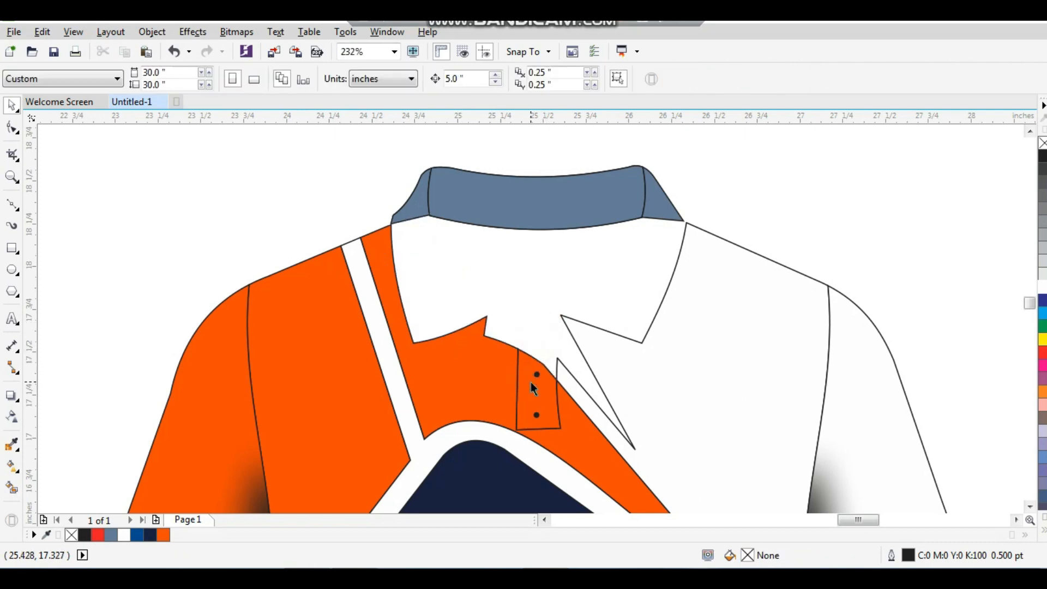
pyautogui.moveTo(519, 423); pyautogui.dragTo(505, 441)
pyautogui.press('Delete')
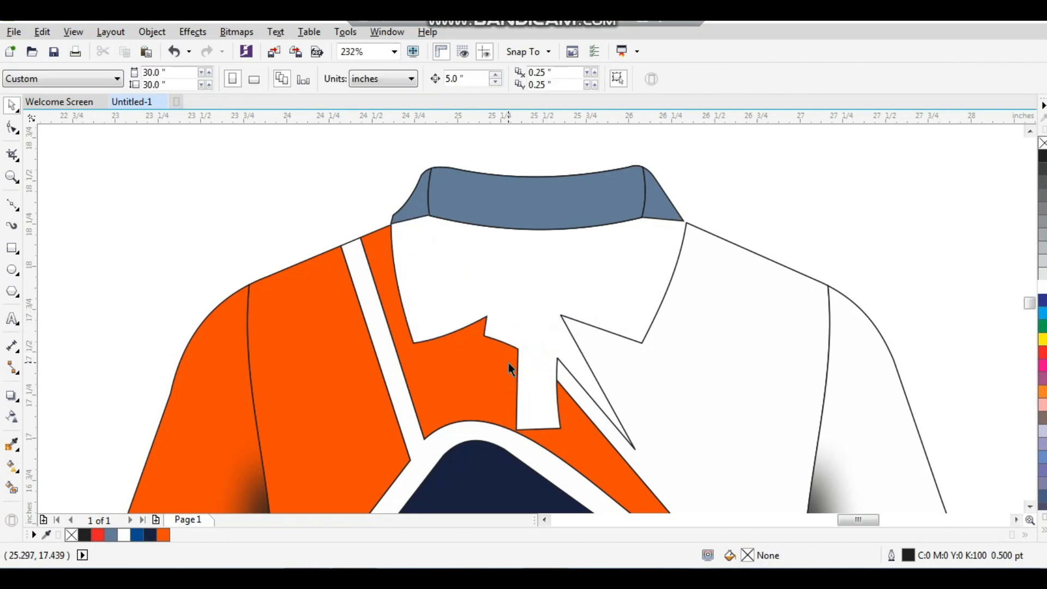
# Step: Examine the back view's orange chest panel and the neckline opening around it
pyautogui.click(509, 362)
pyautogui.scroll(-3, 530, 305)
pyautogui.moveTo(648, 222); pyautogui.dragTo(182, 466)
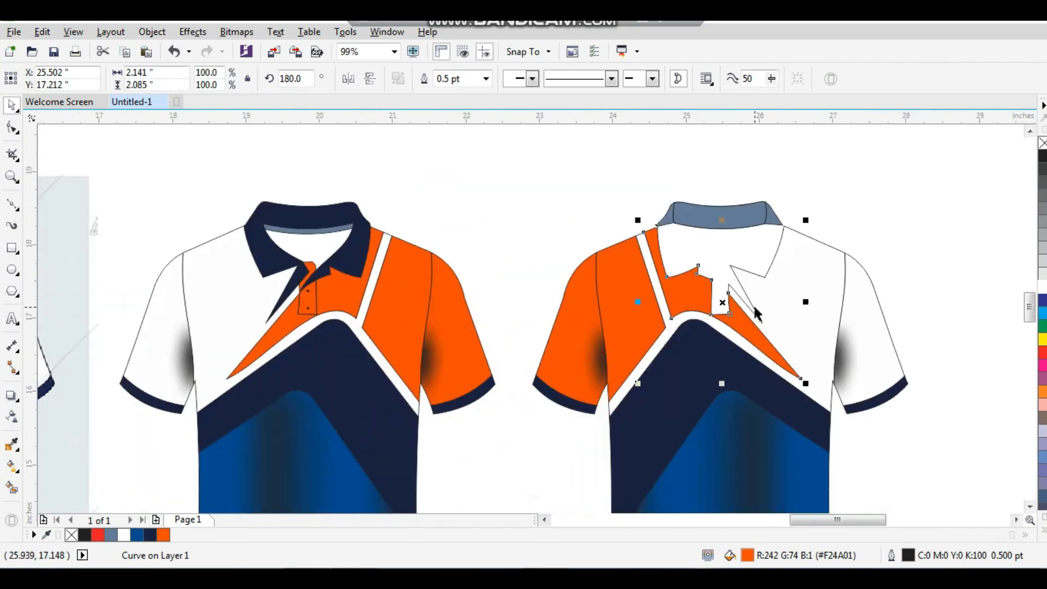
pyautogui.moveTo(670, 252); pyautogui.dragTo(627, 207)
pyautogui.moveTo(695, 272); pyautogui.dragTo(785, 370)
pyautogui.press('F2')
pyautogui.moveTo(643, 288); pyautogui.dragTo(440, 402)
pyautogui.scroll(-1, 675, 345)
pyautogui.scroll(-1, 674, 346)
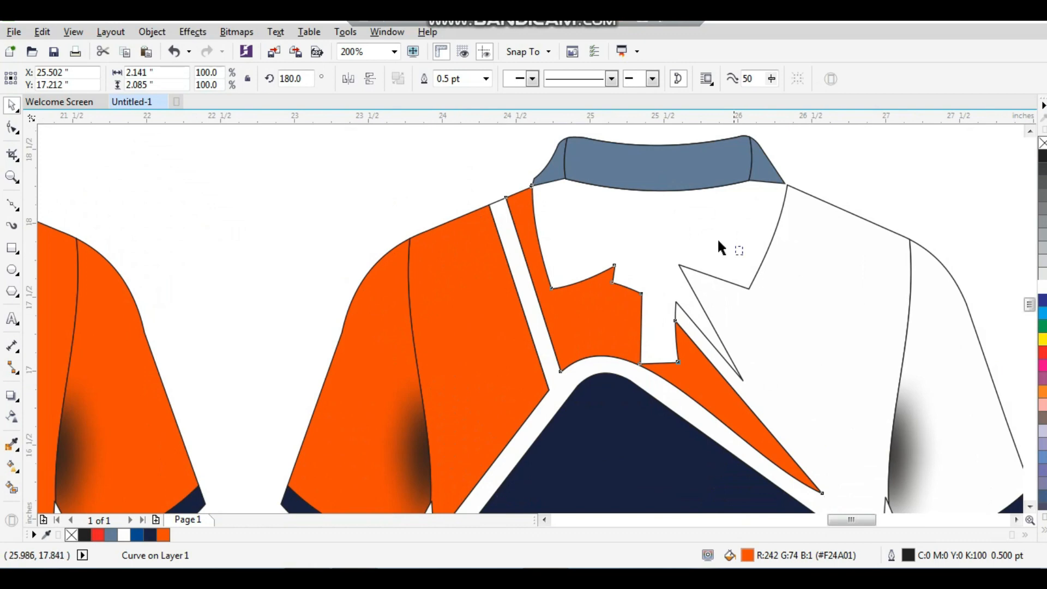
# Step: Delete the collar-notch nodes along the neckline edge of the back view's orange chest panel
pyautogui.press('Escape')
pyautogui.click(597, 320)
pyautogui.press('F10')
pyautogui.press('F2')
pyautogui.moveTo(503, 169); pyautogui.dragTo(743, 385)
pyautogui.moveTo(615, 227); pyautogui.dragTo(392, 382)
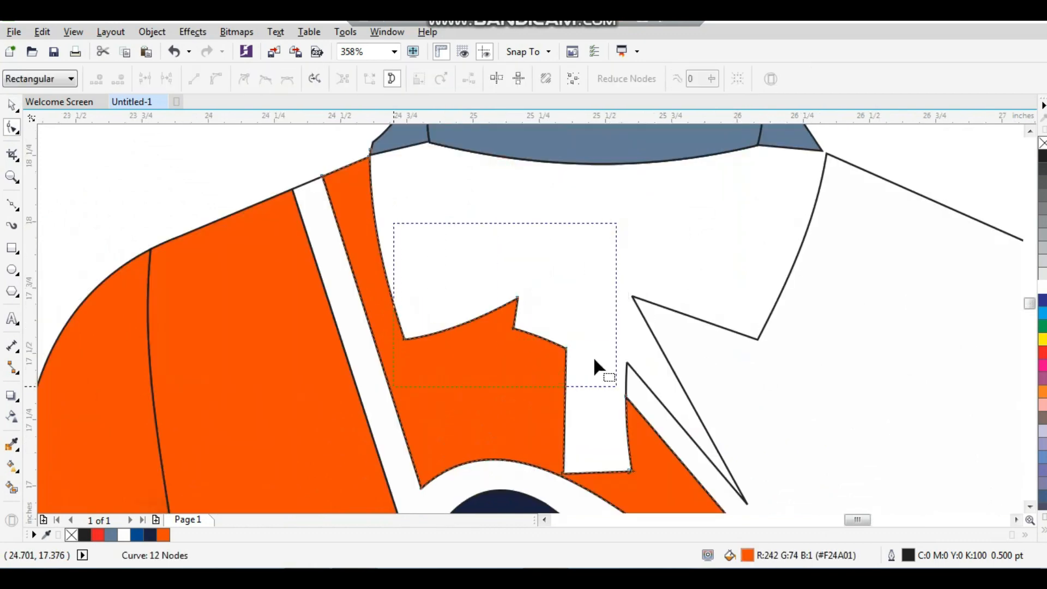
pyautogui.press('Delete')
# Step: Delete the remaining placket-opening and surplus neckline nodes from the orange chest panel, leaving one continuous diagonal edge
pyautogui.press('F2')
pyautogui.moveTo(530, 349); pyautogui.dragTo(699, 521)
pyautogui.moveTo(508, 202); pyautogui.dragTo(603, 312)
pyautogui.press('Delete')
pyautogui.moveTo(557, 395); pyautogui.dragTo(558, 396)
pyautogui.press('Delete')
pyautogui.moveTo(469, 354); pyautogui.dragTo(418, 402)
pyautogui.press('Delete')
# Step: Convert the orange chest panel's curved diagonal edge into a straight line
pyautogui.scroll(-3, 634, 330)
pyautogui.press('F2')
pyautogui.moveTo(720, 196); pyautogui.dragTo(529, 349)
pyautogui.click(389, 296)
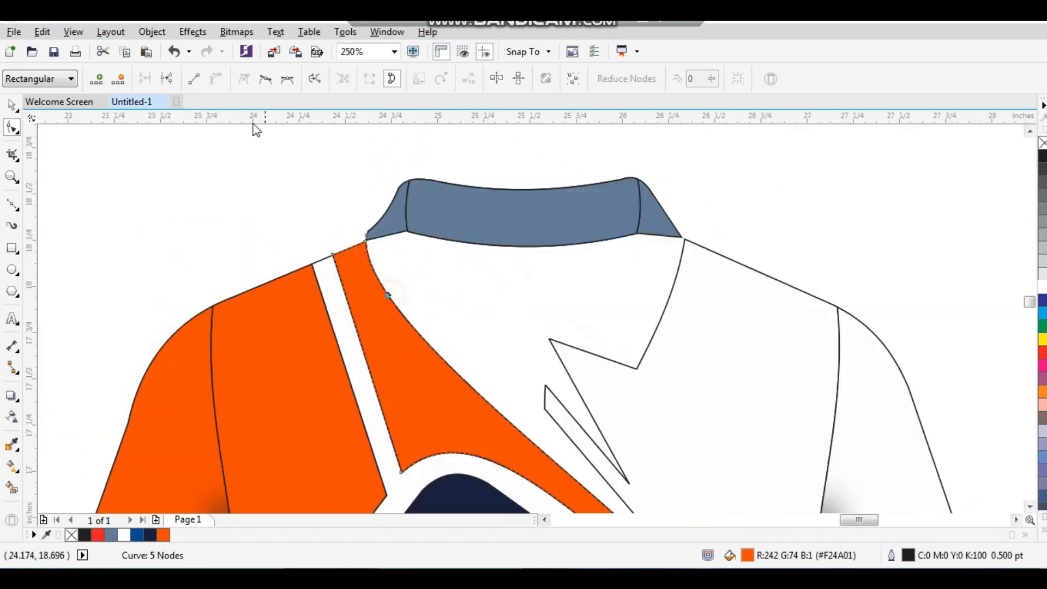
pyautogui.scroll(-2, 427, 240)
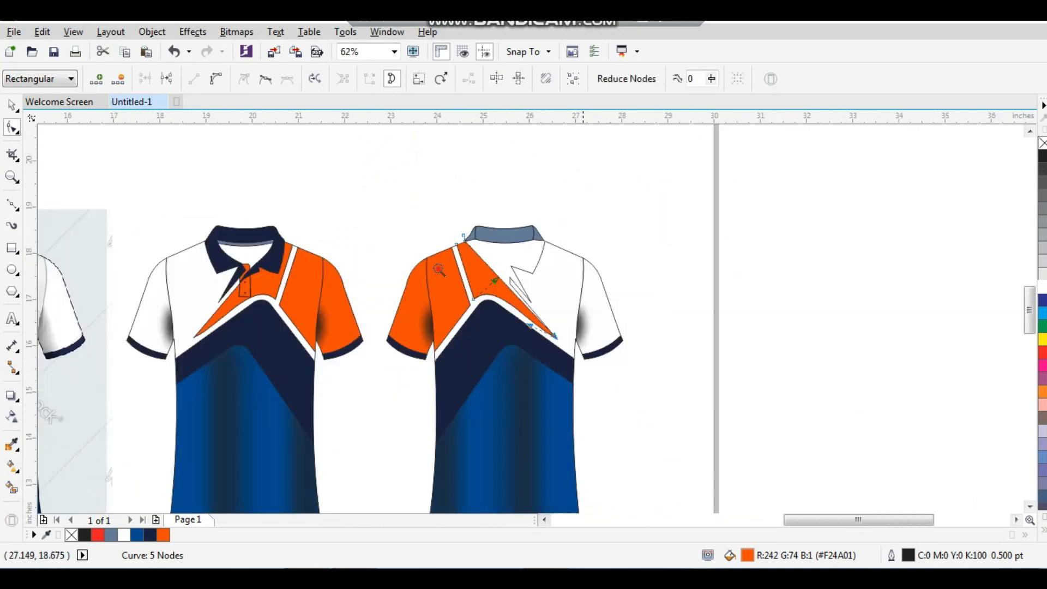
pyautogui.moveTo(289, 342); pyautogui.dragTo(212, 376)
pyautogui.press('space')
pyautogui.scroll(-1, 744, 222)
pyautogui.press('F2')
pyautogui.moveTo(839, 170); pyautogui.dragTo(195, 405)
pyautogui.click(924, 253)
pyautogui.click(928, 260)
pyautogui.moveTo(928, 259); pyautogui.dragTo(926, 253)
pyautogui.moveTo(929, 269); pyautogui.dragTo(923, 259)
pyautogui.hotkey('ctrl', 'z')
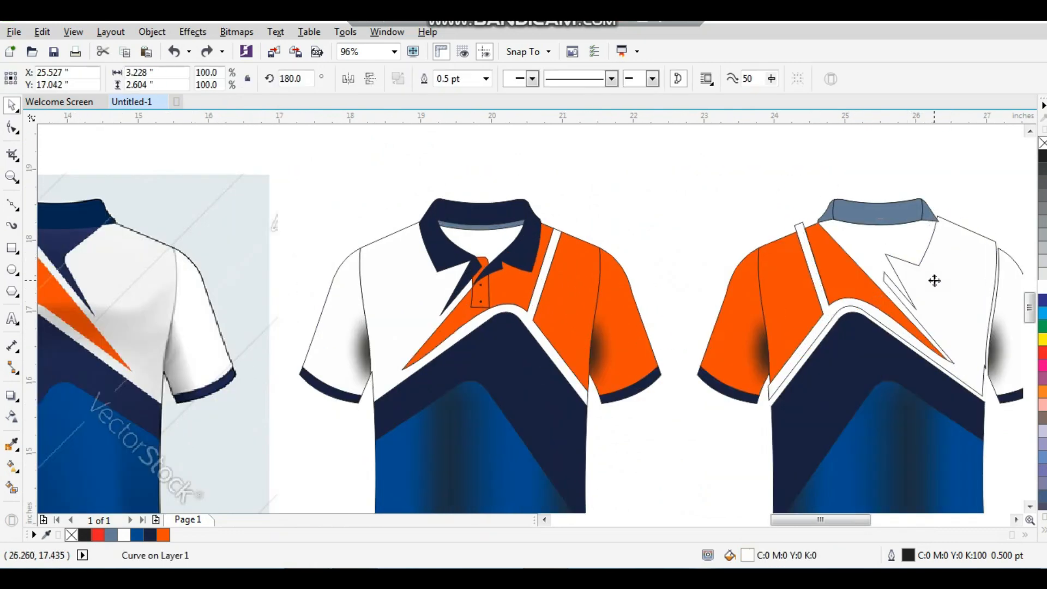
pyautogui.hotkey('ctrl', 'z')
# Step: Compare the back view's collar and white panel with the reference shirt's back
pyautogui.press('F2')
pyautogui.moveTo(836, 187); pyautogui.dragTo(983, 355)
pyautogui.click(703, 190)
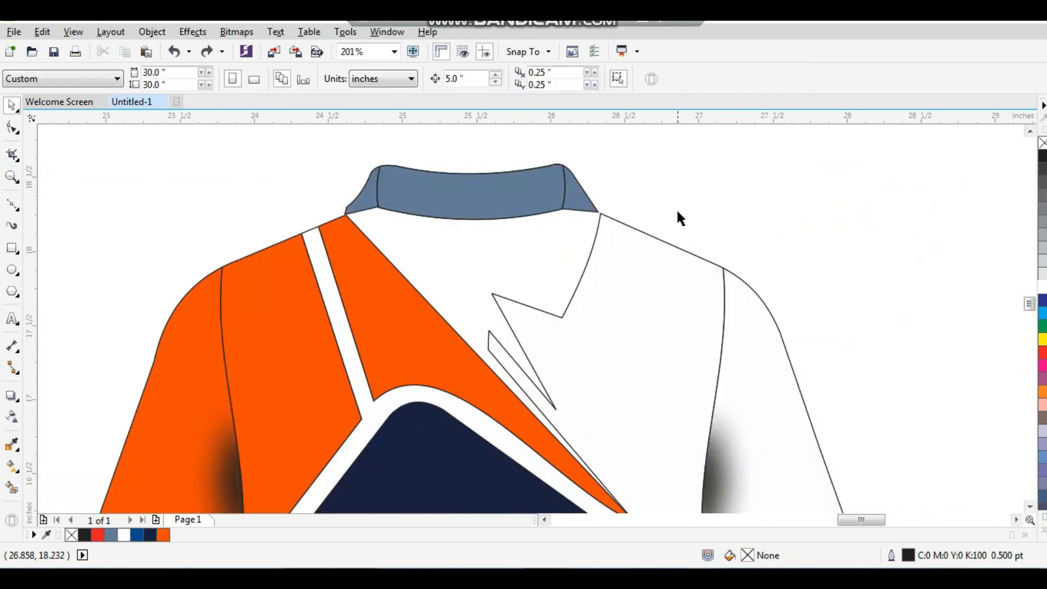
pyautogui.scroll(-2, 676, 217)
pyautogui.press('F2')
pyautogui.moveTo(729, 168); pyautogui.dragTo(281, 413)
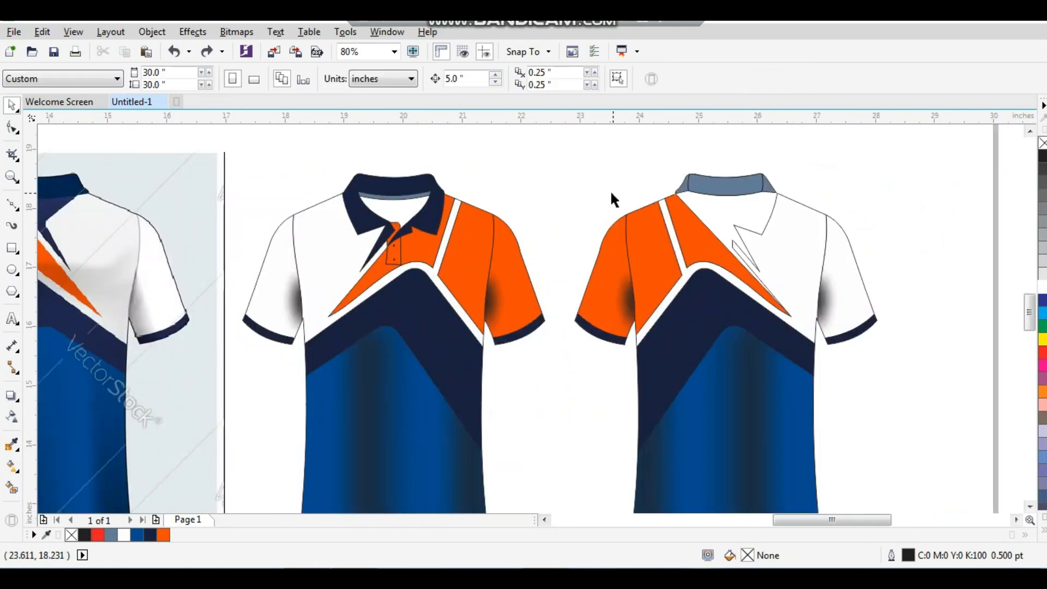
pyautogui.scroll(-1, 590, 214)
pyautogui.press('F2')
pyautogui.moveTo(702, 173); pyautogui.dragTo(391, 391)
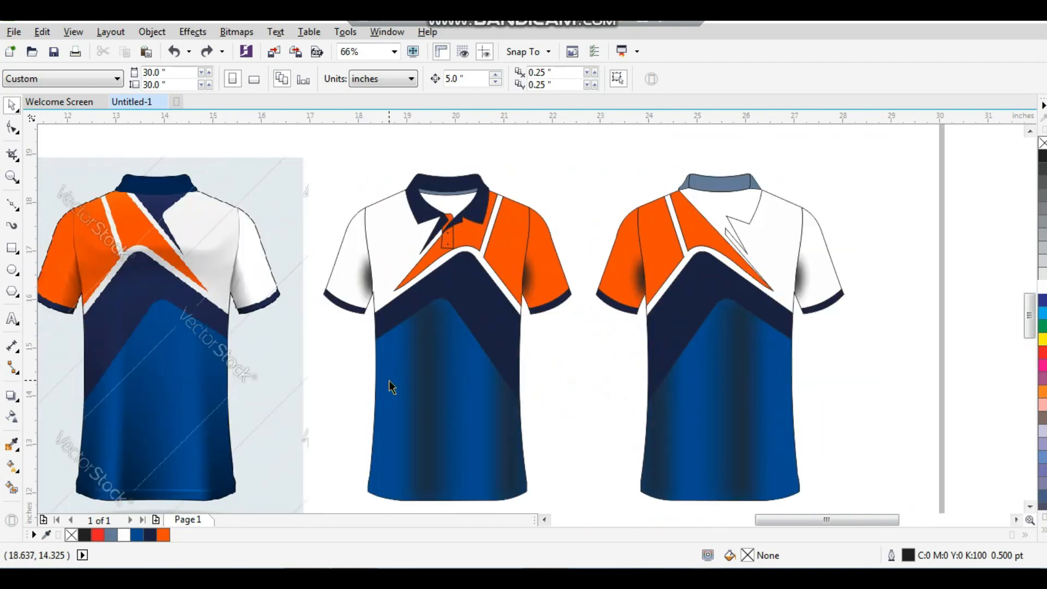
pyautogui.press('F8')
pyautogui.hotkey('ctrl', 'space')
# Step: Delete the collar-notch and placket-opening nodes along the neckline edge of the back view's white panel
pyautogui.click(592, 205)
pyautogui.press('F2')
pyautogui.moveTo(657, 159); pyautogui.dragTo(806, 294)
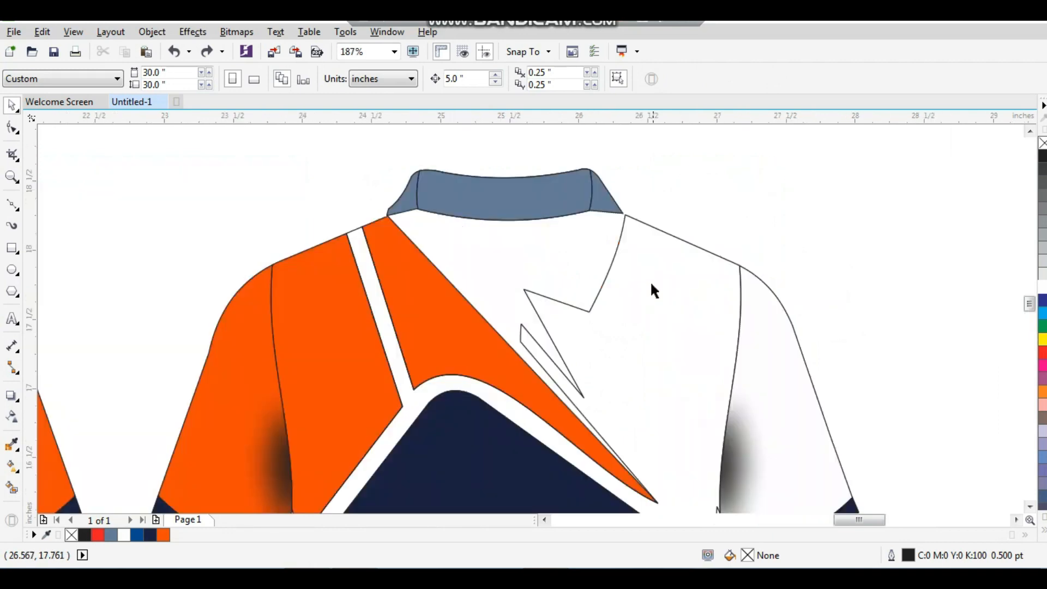
pyautogui.click(617, 252)
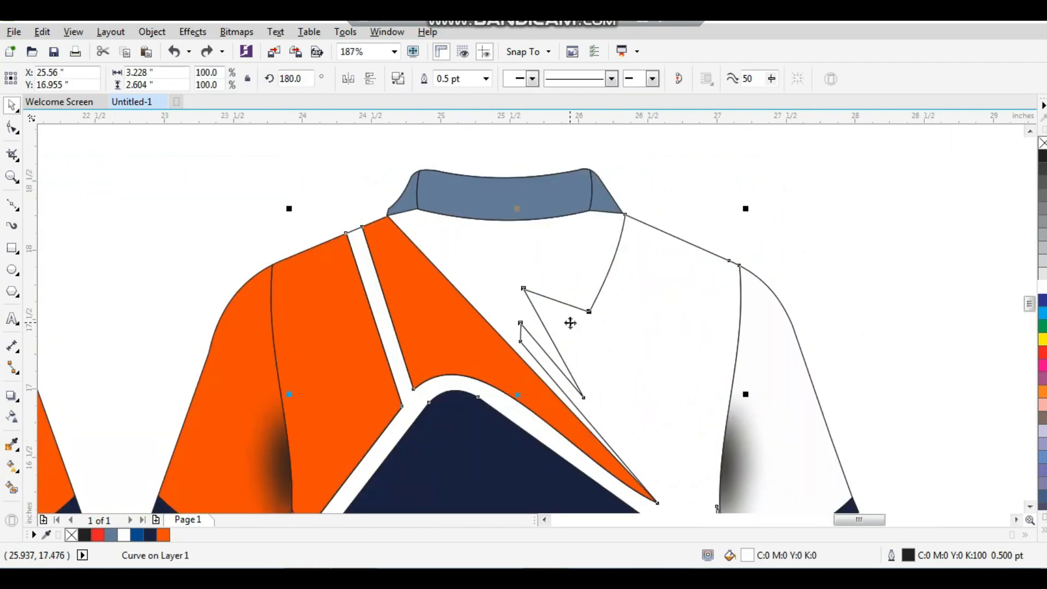
pyautogui.press('F10')
pyautogui.moveTo(556, 295); pyautogui.dragTo(601, 323)
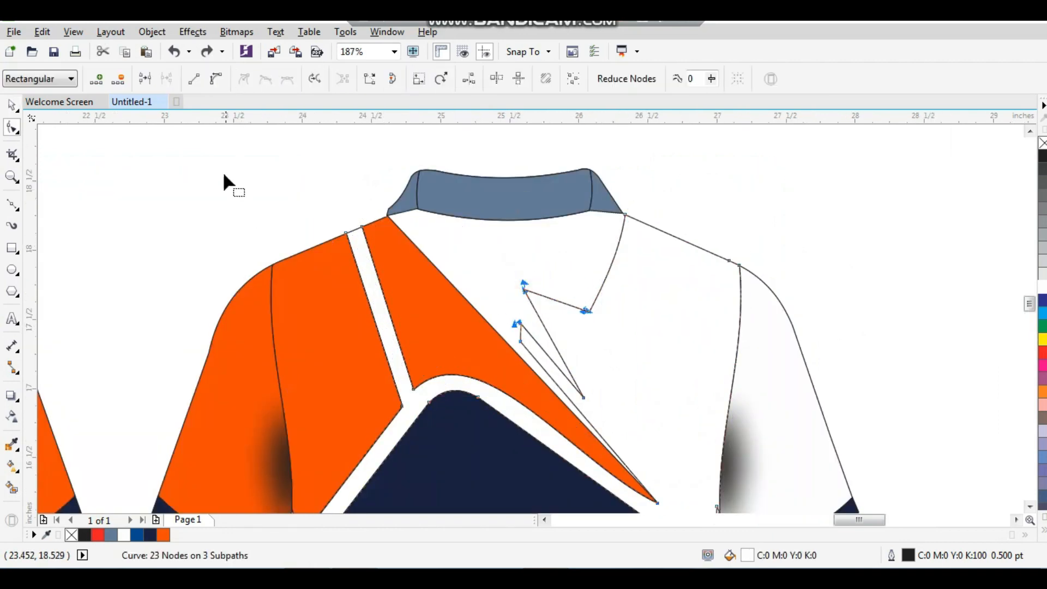
pyautogui.click(144, 79)
pyautogui.moveTo(502, 266); pyautogui.dragTo(595, 330)
pyautogui.press('Delete')
# Step: Delete the leftover placket corner node from the white panel, leaving one continuous edge along the orange panel
pyautogui.moveTo(508, 311); pyautogui.dragTo(544, 348)
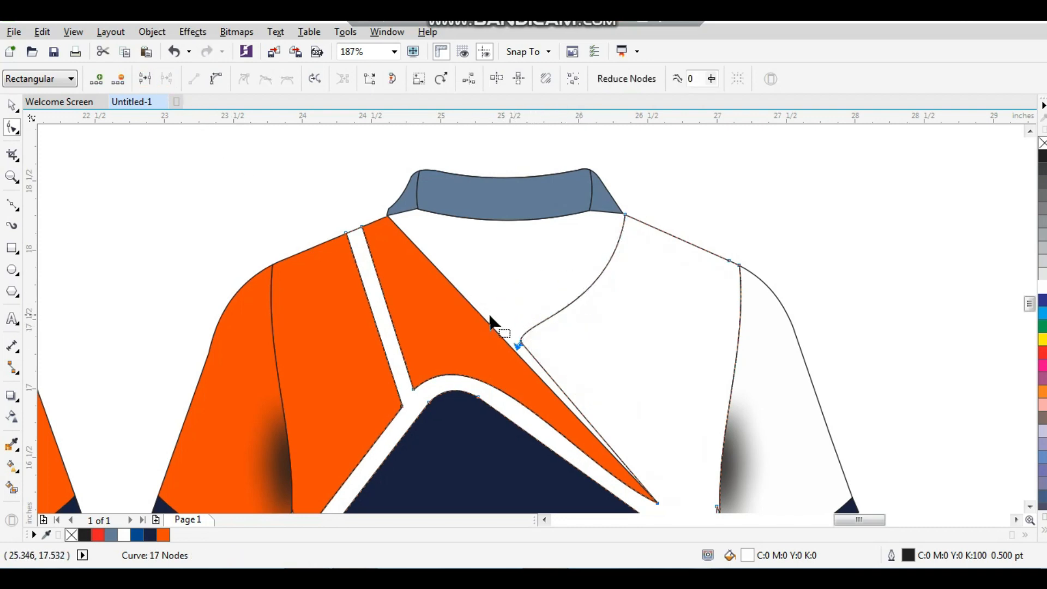
pyautogui.press('Delete')
pyautogui.press('space')
pyautogui.click(685, 212)
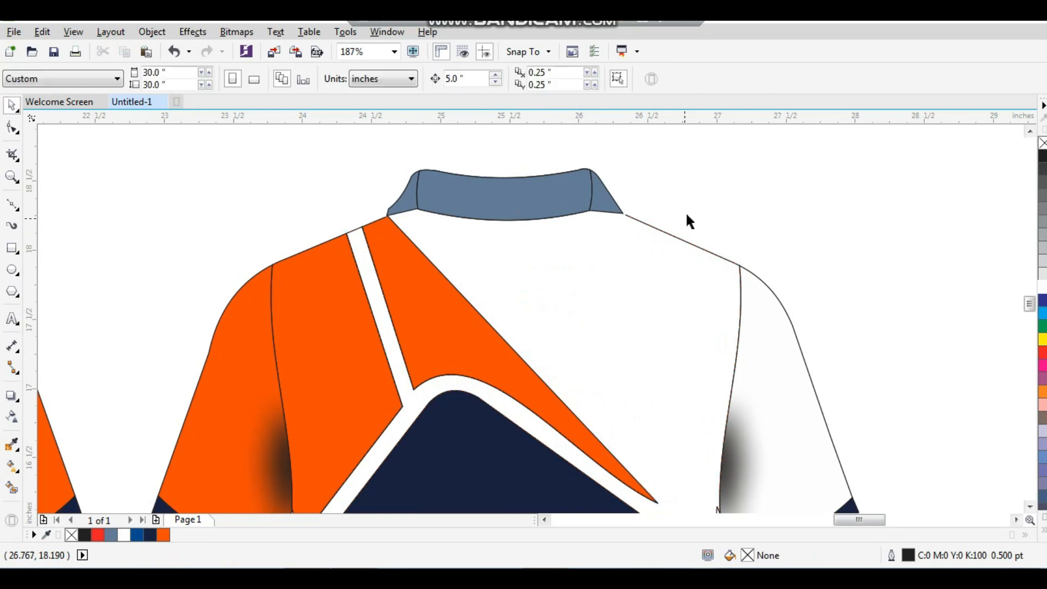
# Step: Trace the navy neck wedge on the reference shirt's back as a closed Bezier shape, extending its upper edge into the collar
pyautogui.press('F3')
pyautogui.press('F2')
pyautogui.moveTo(714, 174); pyautogui.dragTo(360, 381)
pyautogui.press('F2')
pyautogui.press('F3')
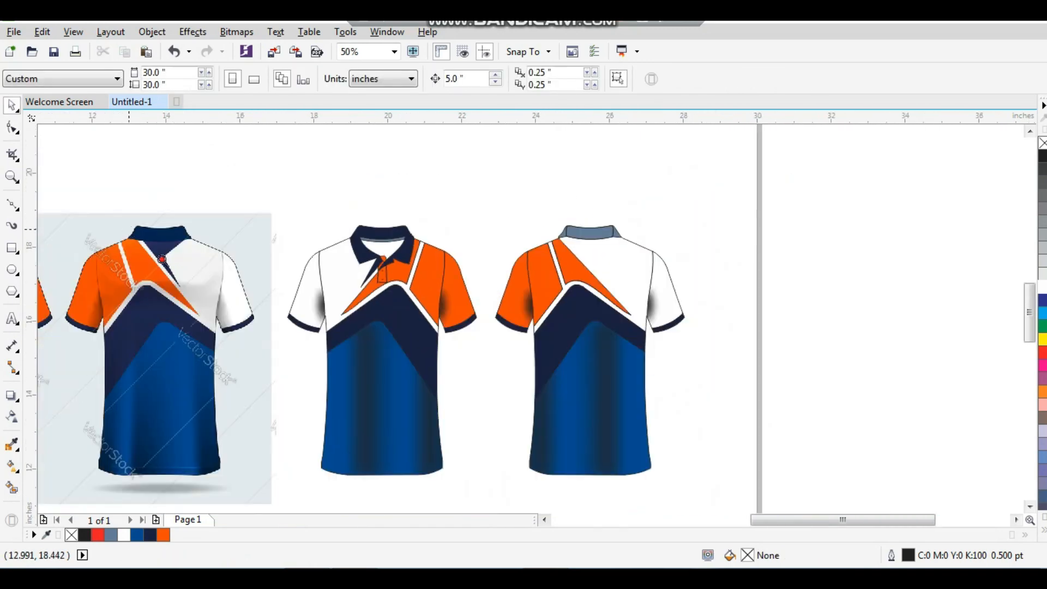
pyautogui.moveTo(239, 299); pyautogui.dragTo(240, 303)
pyautogui.click(13, 206)
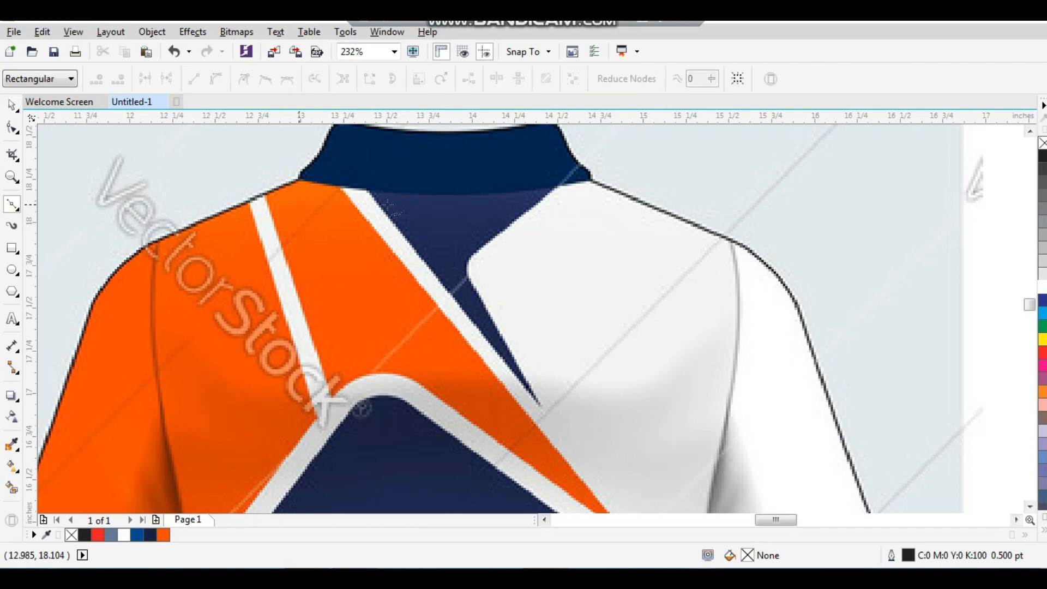
pyautogui.click(365, 186)
pyautogui.click(538, 405)
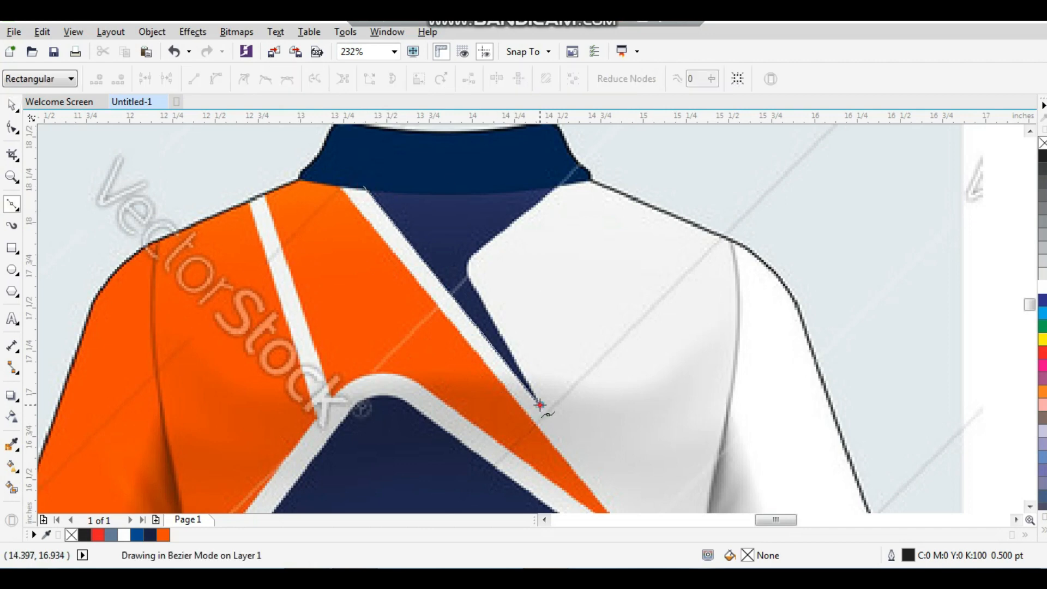
pyautogui.click(471, 282)
pyautogui.click(476, 253)
pyautogui.click(558, 186)
pyautogui.click(554, 160)
pyautogui.click(341, 174)
pyautogui.click(364, 186)
pyautogui.press('space')
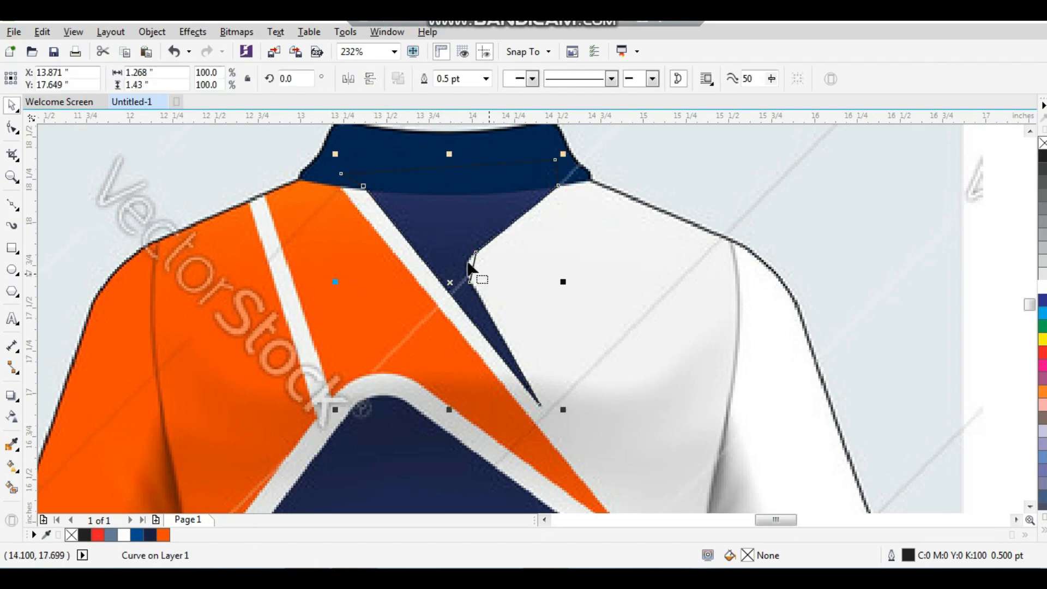
# Step: Bend the short segment at the wedge's inner corner into a curve following the reference's rounded white edge
pyautogui.press('F10')
pyautogui.scroll(5, 475, 260)
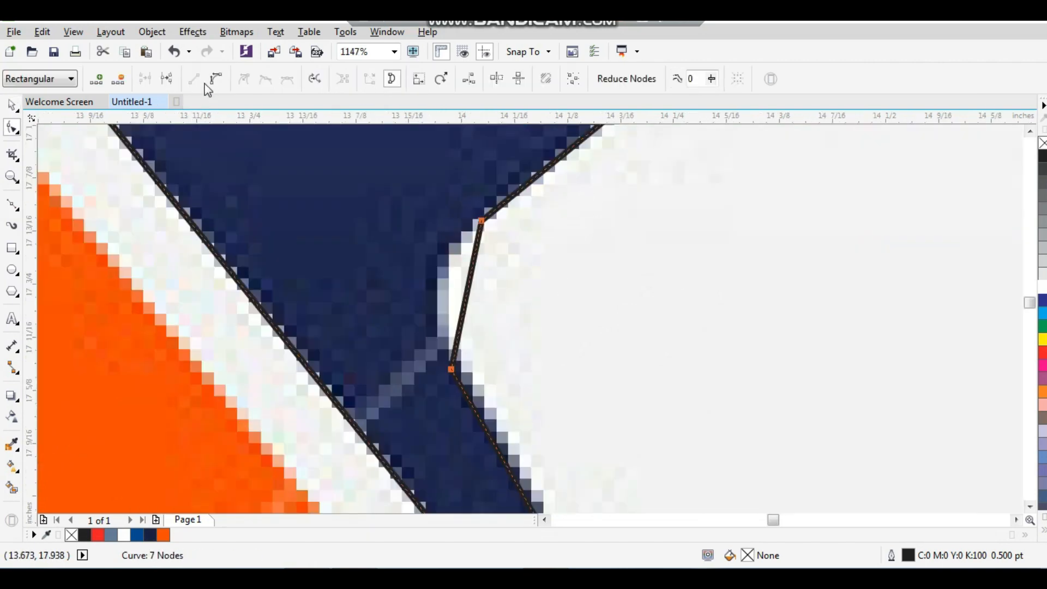
pyautogui.moveTo(467, 292); pyautogui.dragTo(446, 282)
pyautogui.press('space')
# Step: Move the traced neck wedge onto the vector back view, below the collar and beside the orange diagonal panel
pyautogui.scroll(-8, 378, 257)
pyautogui.press('F2')
pyautogui.moveTo(328, 198); pyautogui.dragTo(748, 368)
pyautogui.moveTo(142, 234); pyautogui.dragTo(855, 248)
pyautogui.scroll(5, 906, 296)
pyautogui.moveTo(626, 257); pyautogui.dragTo(595, 256)
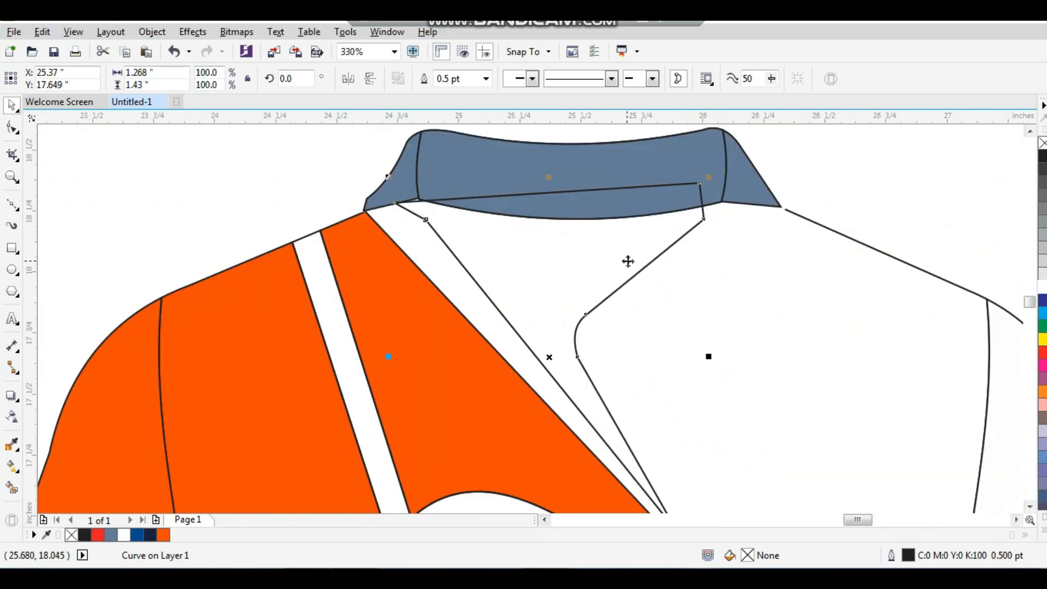
# Step: Shift the neck wedge's lower tip node outward so it runs alongside the orange panel's diagonal edge
pyautogui.scroll(-3, 534, 182)
pyautogui.scroll(1, 683, 366)
pyautogui.press('F10')
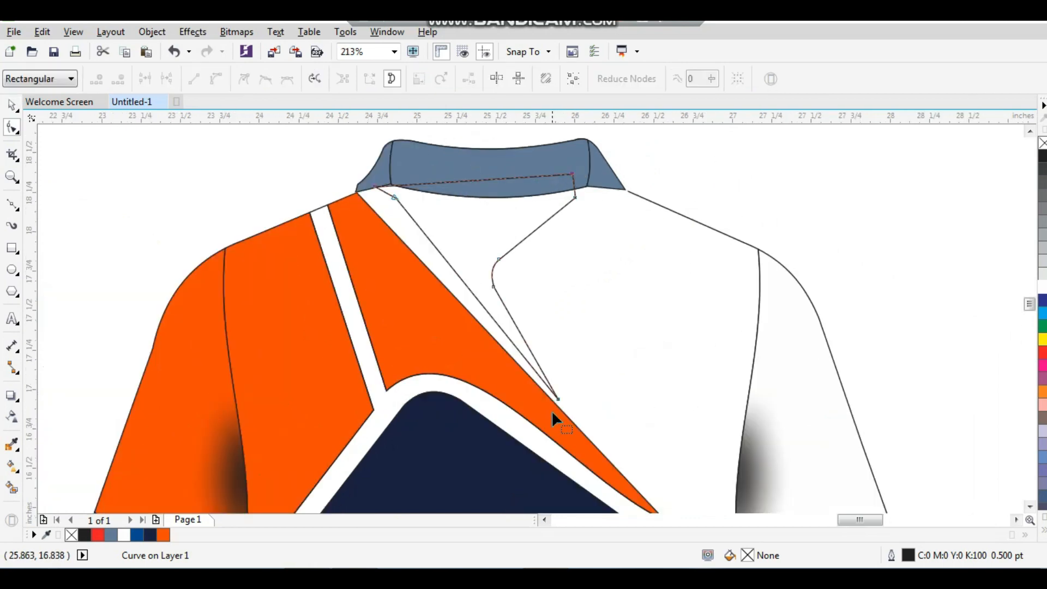
pyautogui.moveTo(558, 399); pyautogui.dragTo(569, 404)
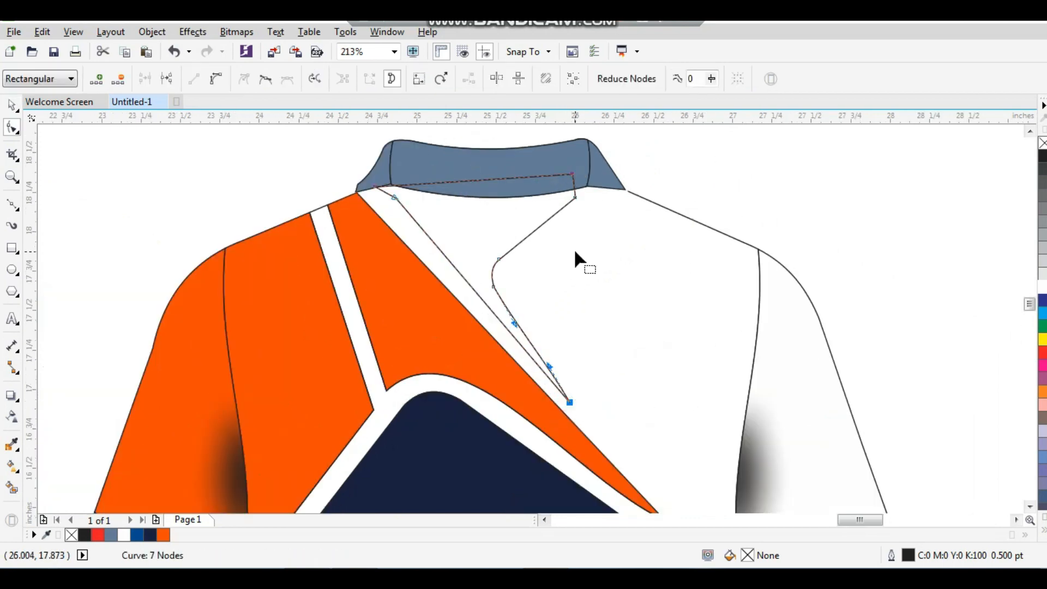
pyautogui.press('space')
# Step: Trim the top of the neck wedge with the middle collar piece so it follows the collar's lower edge
pyautogui.click(407, 179)
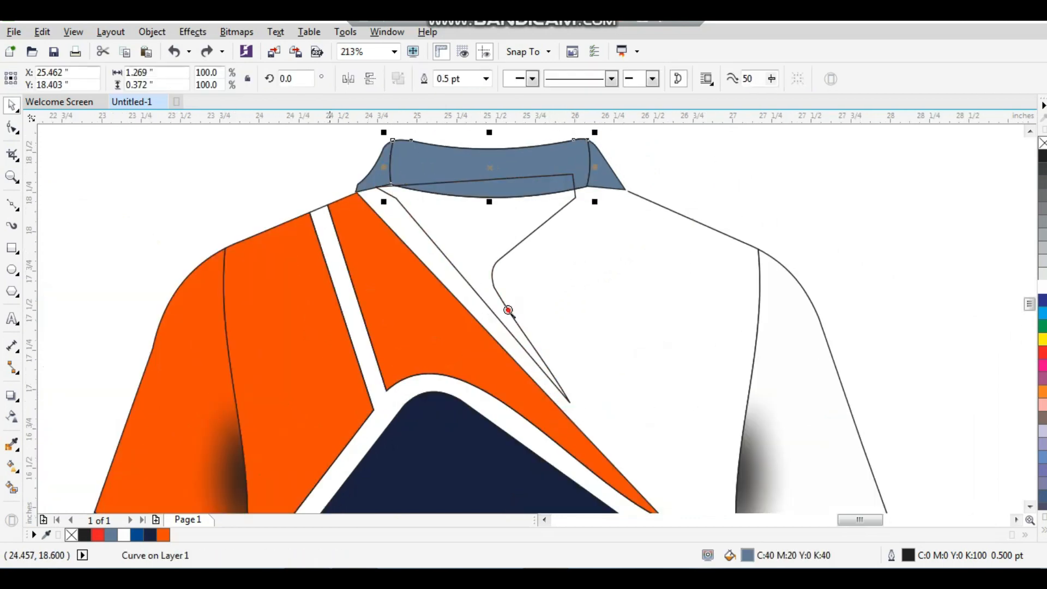
pyautogui.moveTo(508, 310); pyautogui.dragTo(509, 311)
pyautogui.keyDown('shift'); pyautogui.click(526, 292); pyautogui.keyUp('shift')
pyautogui.click(449, 81)
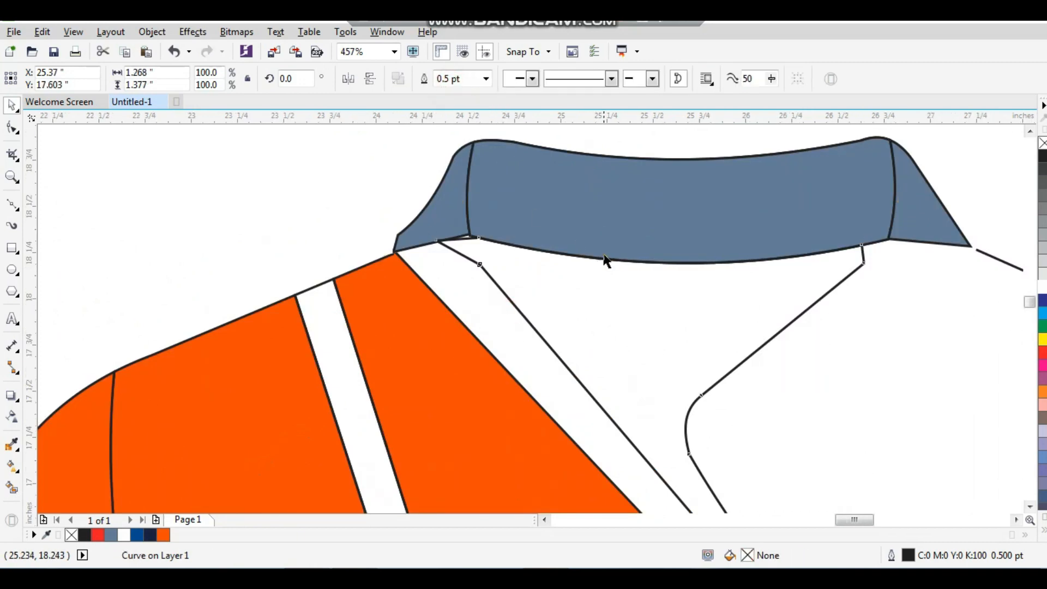
# Step: Fill the back view's neck wedge with the navy sampled from the reference shirt's back
pyautogui.scroll(-2, 604, 257)
pyautogui.click(771, 192)
pyautogui.scroll(-1, 759, 204)
pyautogui.press('F2')
pyautogui.moveTo(748, 182); pyautogui.dragTo(69, 439)
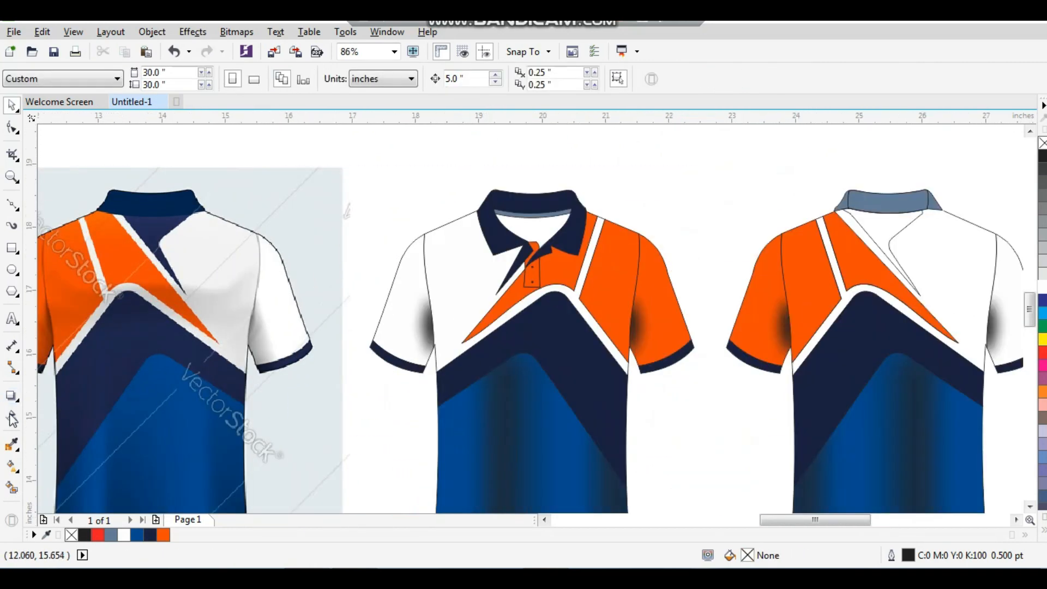
pyautogui.click(12, 419)
pyautogui.click(12, 444)
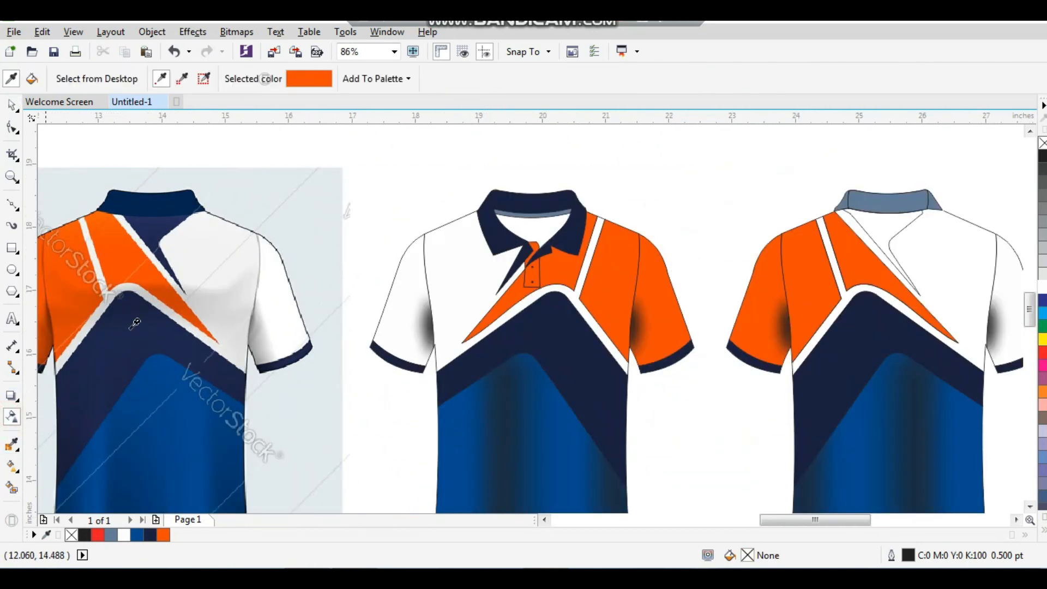
pyautogui.click(161, 221)
pyautogui.click(876, 232)
pyautogui.press('space')
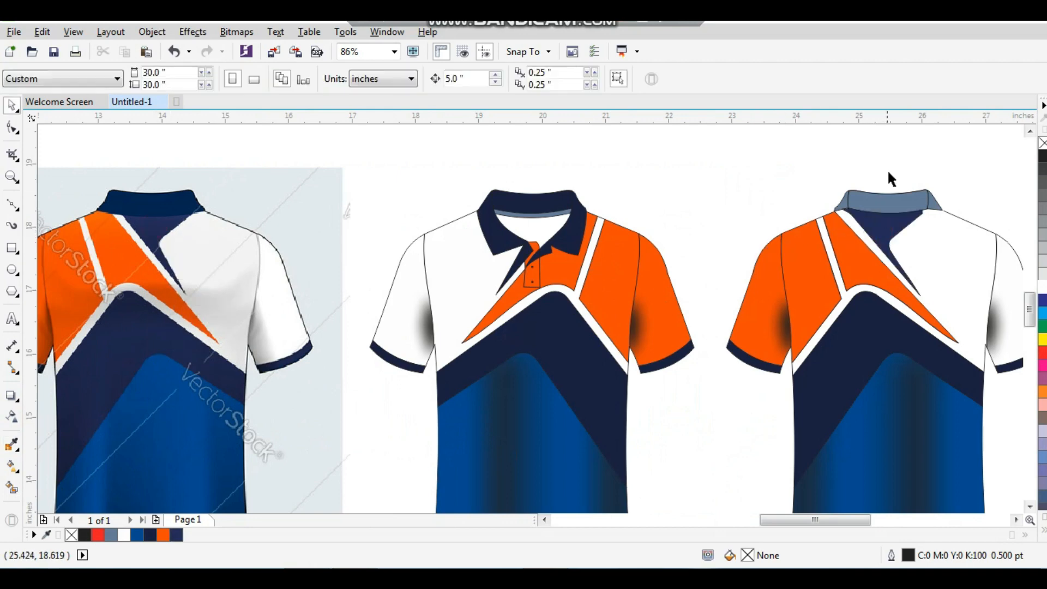
# Step: Fill all three back collar pieces with the dark navy #1A2042 sampled from the front view's collar
pyautogui.press('space')
pyautogui.click(555, 201)
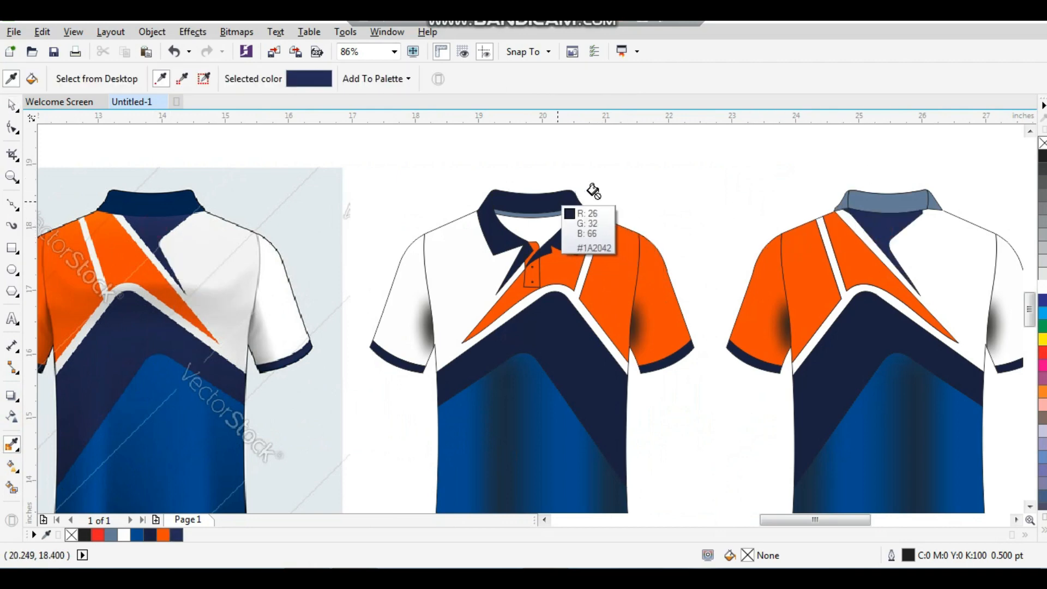
pyautogui.press('F2')
pyautogui.moveTo(811, 168); pyautogui.dragTo(928, 260)
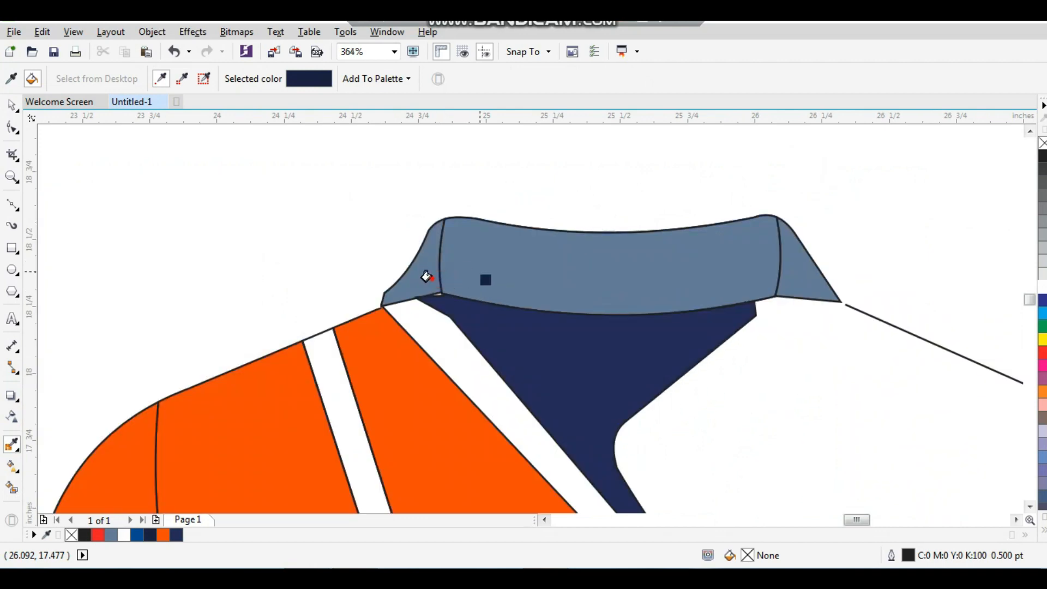
pyautogui.click(426, 276)
pyautogui.click(479, 270)
pyautogui.click(795, 252)
pyautogui.scroll(-3, 775, 243)
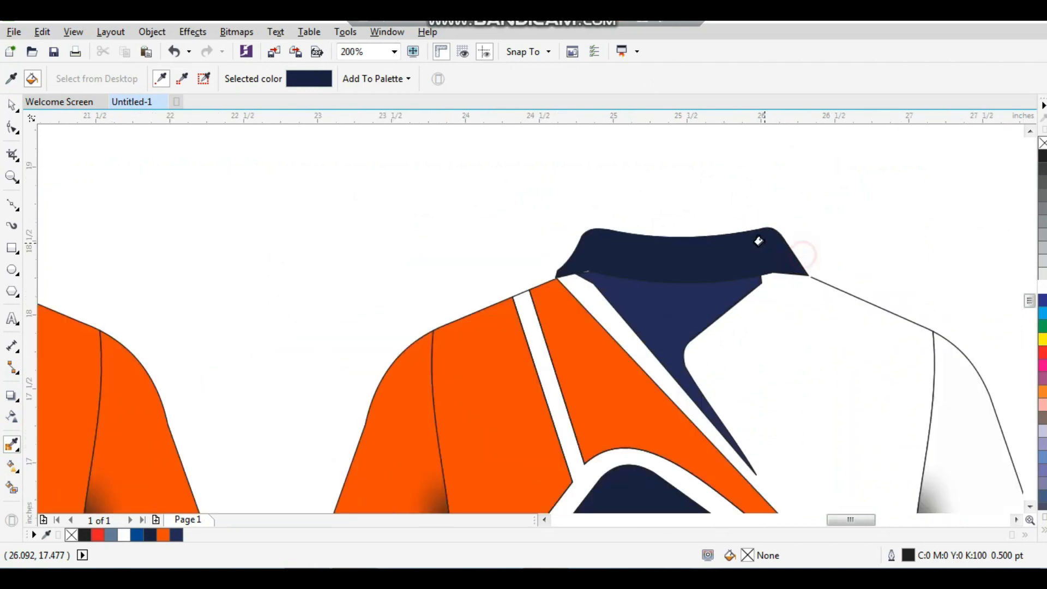
pyautogui.press('space')
pyautogui.scroll(-3, 838, 208)
pyautogui.click(901, 197)
# Step: Move the whole back view shirt slightly closer to the front view, keeping it level
pyautogui.press('F2')
pyautogui.moveTo(891, 179); pyautogui.dragTo(346, 426)
pyautogui.moveTo(749, 116); pyautogui.dragTo(873, 318)
pyautogui.hotkey('ctrl', 'z')
pyautogui.moveTo(953, 170)
pyautogui.mouseDown()
pyautogui.moveTo(830, 388)
pyautogui.moveTo(774, 428)
pyautogui.mouseUp()
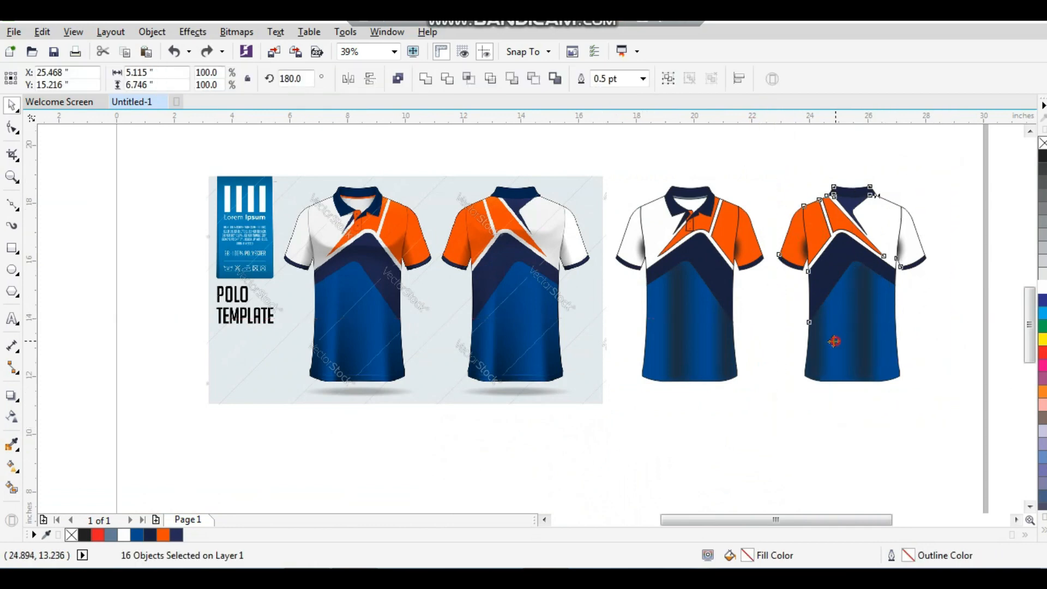
pyautogui.click(806, 444)
pyautogui.scroll(-2, 774, 296)
pyautogui.scroll(2, 777, 302)
pyautogui.moveTo(964, 159); pyautogui.dragTo(740, 430)
pyautogui.moveTo(823, 334); pyautogui.dragTo(828, 334)
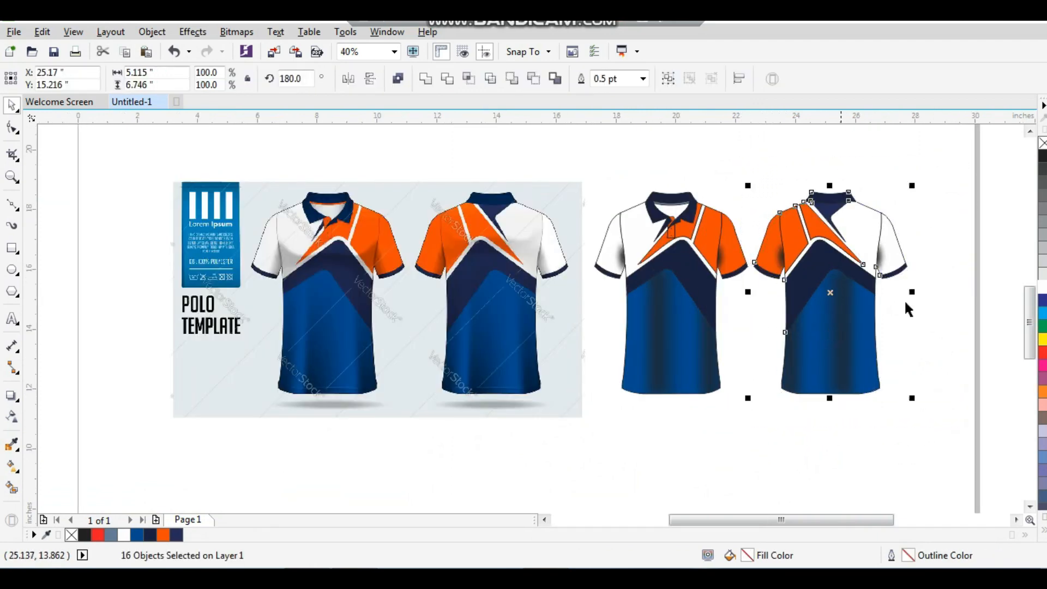
pyautogui.click(962, 279)
# Step: Compare the finished front and back vector shirts with the reference image, including a full-screen preview
pyautogui.press('F2')
pyautogui.moveTo(694, 153); pyautogui.dragTo(300, 432)
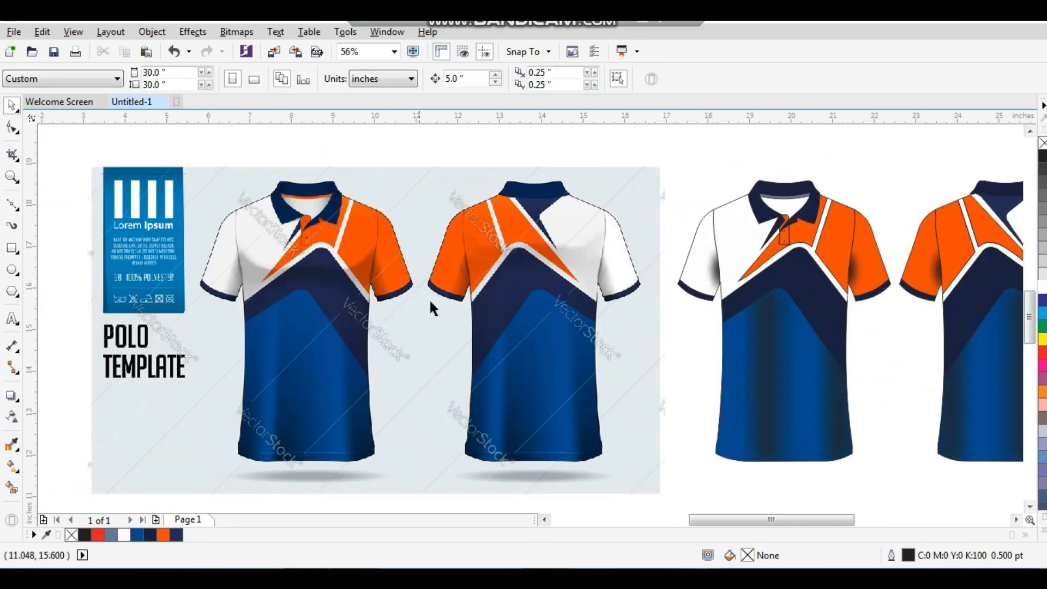
pyautogui.scroll(-2, 470, 246)
pyautogui.moveTo(603, 210); pyautogui.dragTo(780, 382)
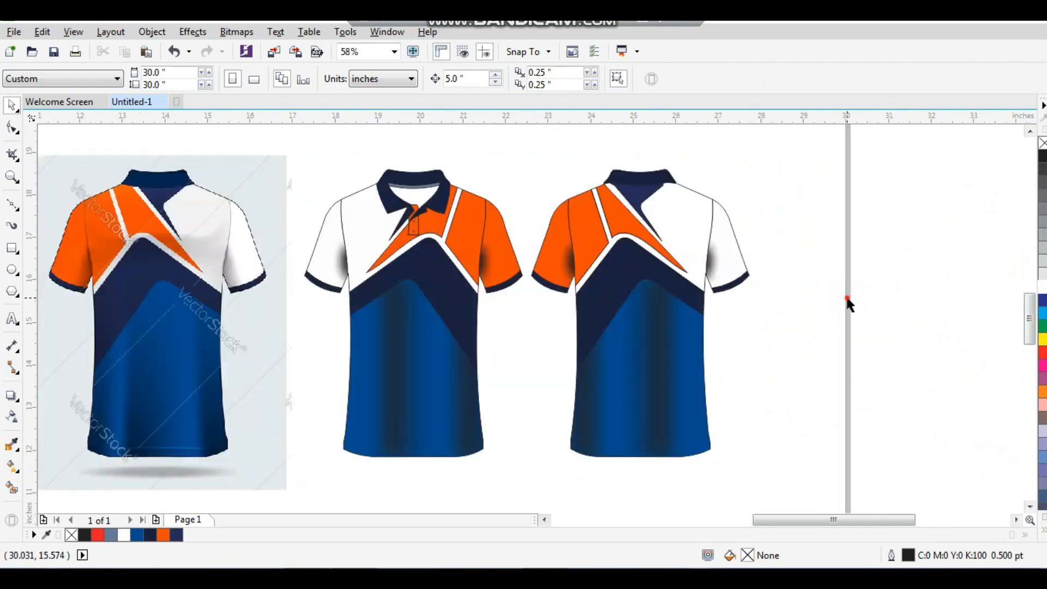
pyautogui.scroll(-2, 545, 355)
pyautogui.scroll(-2, 675, 257)
pyautogui.moveTo(678, 246); pyautogui.dragTo(378, 376)
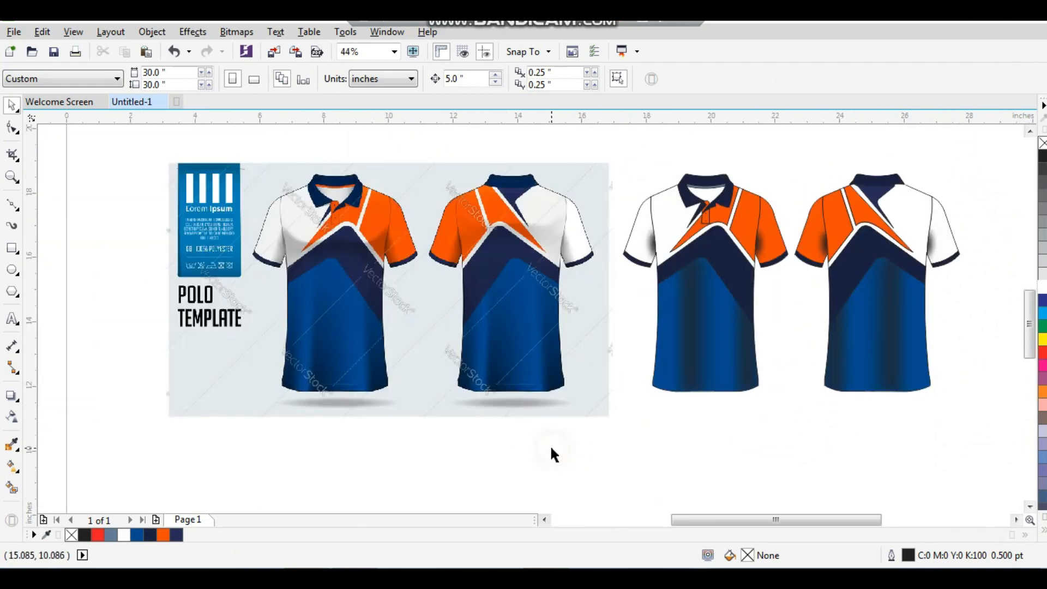
pyautogui.press('F9')
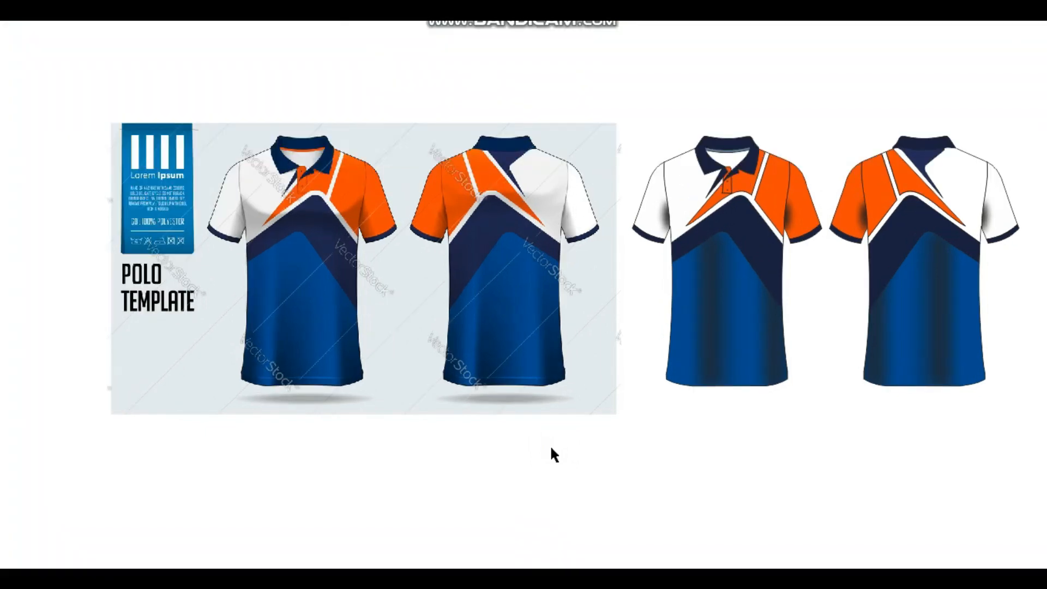
pyautogui.click(653, 464)
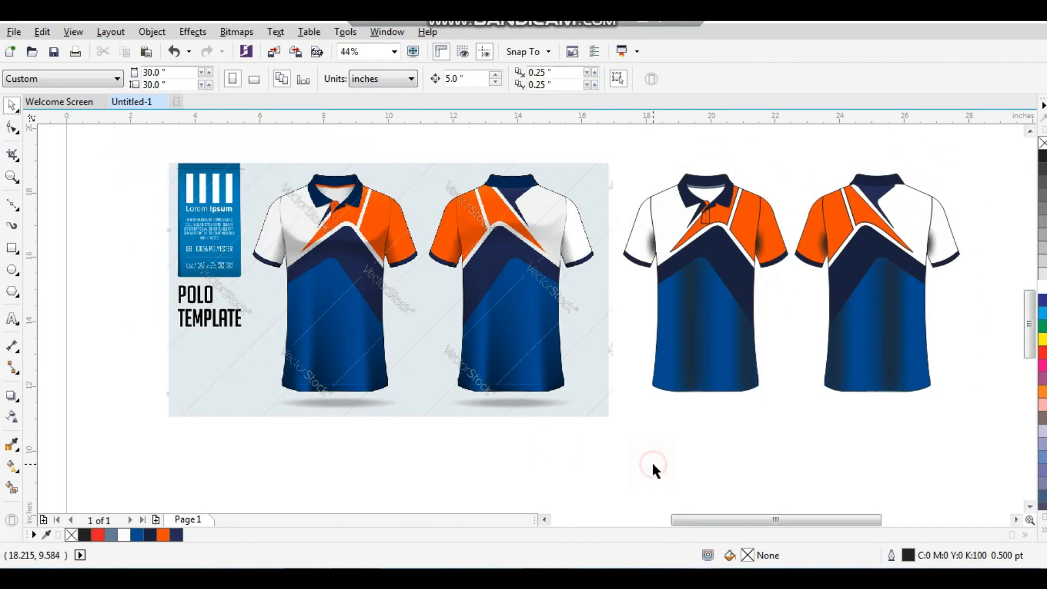